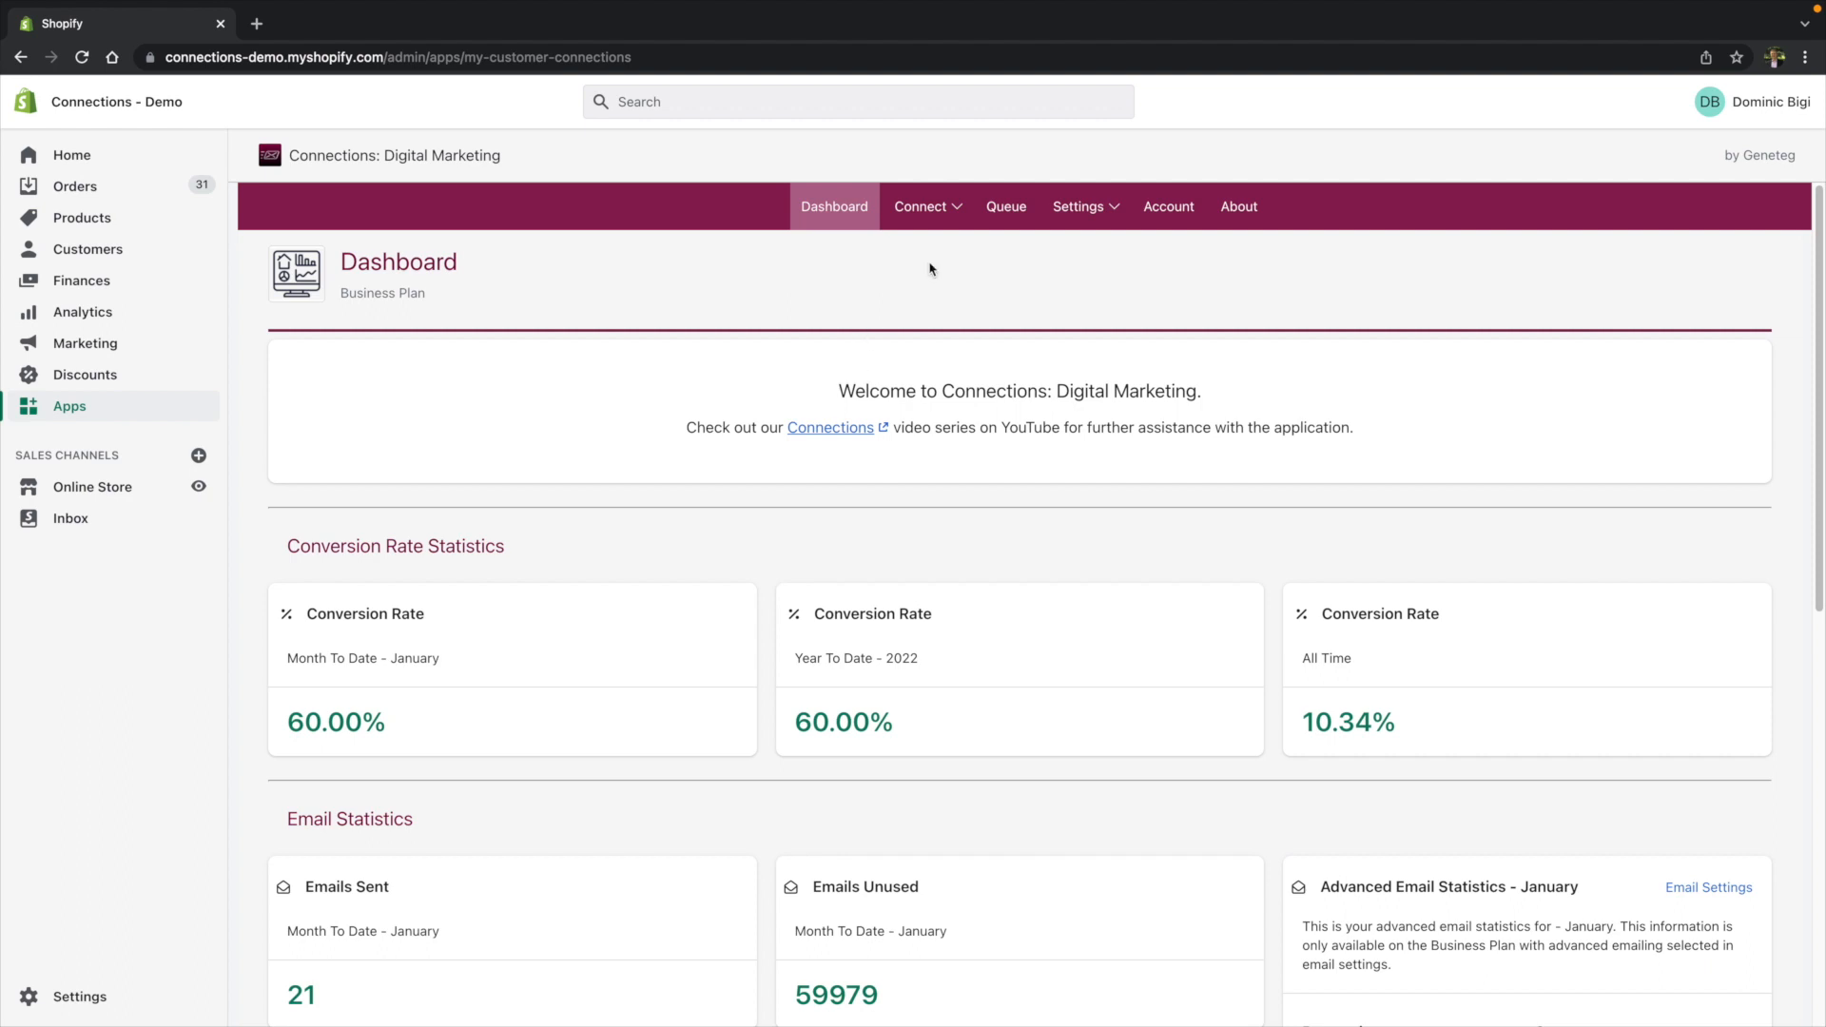
Open the connection page for sending discounts to customers
left_click(942, 217)
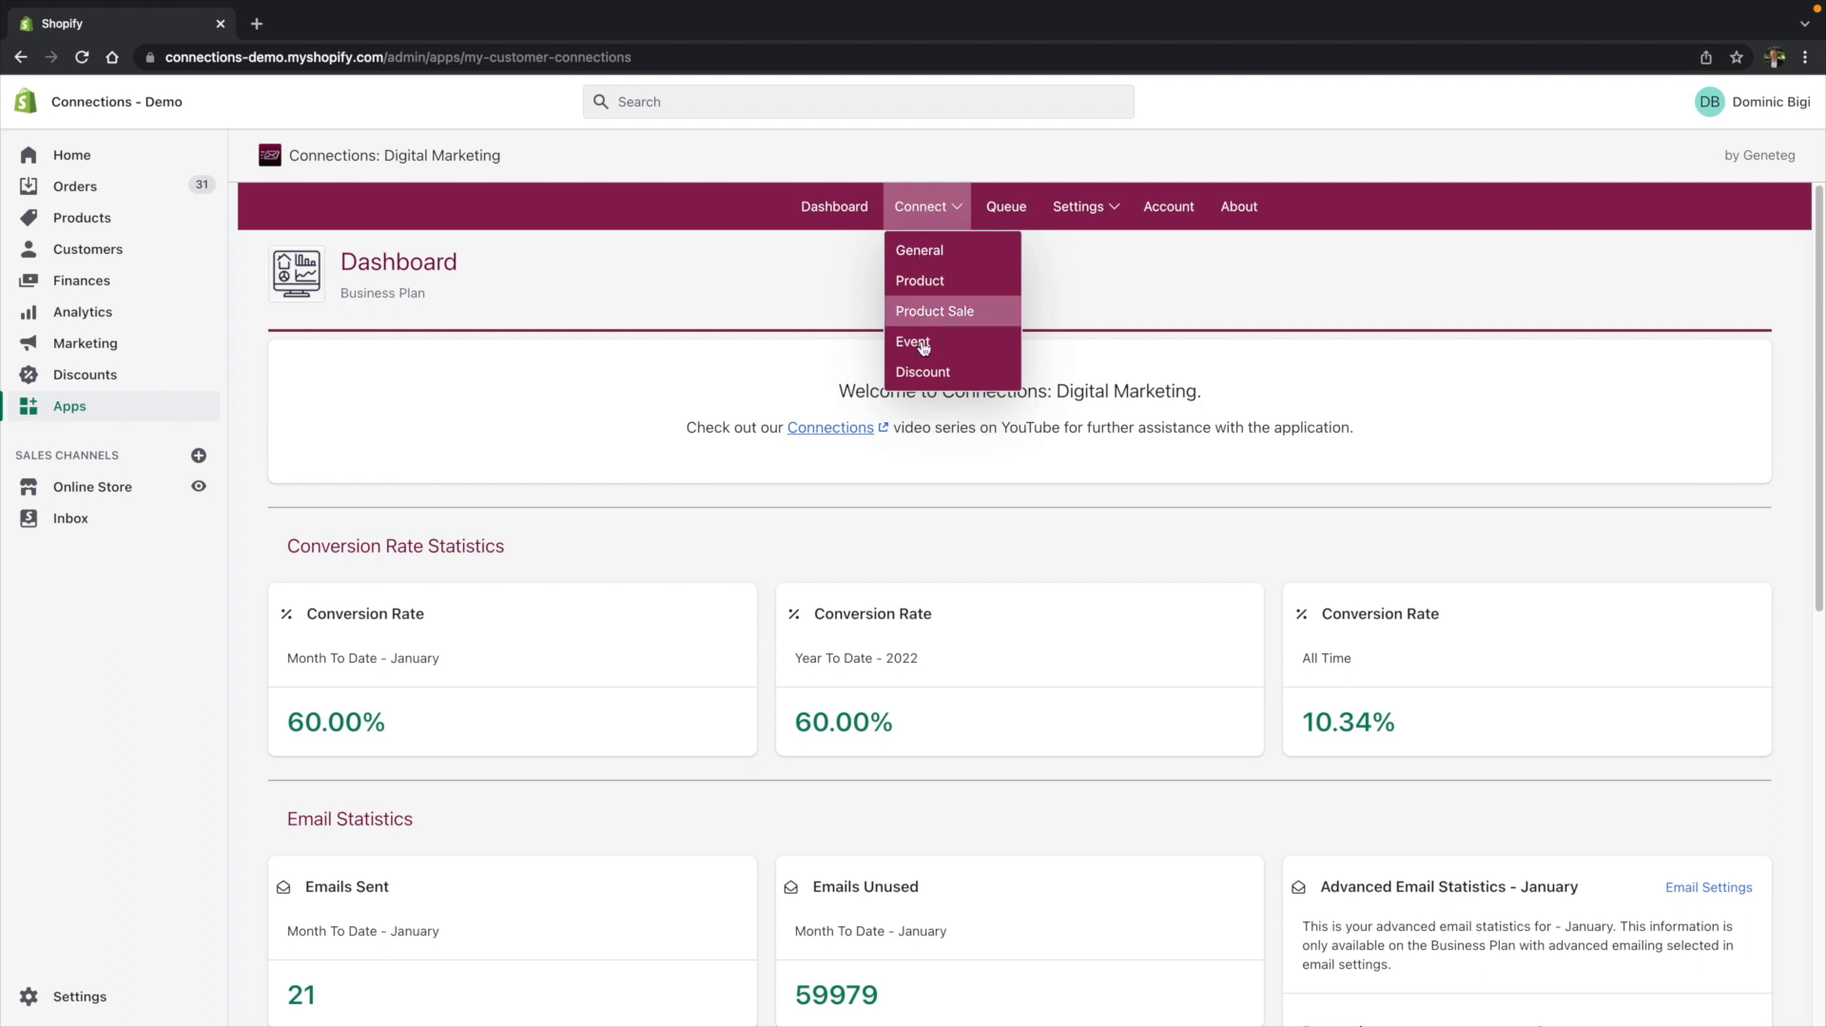
left_click(937, 374)
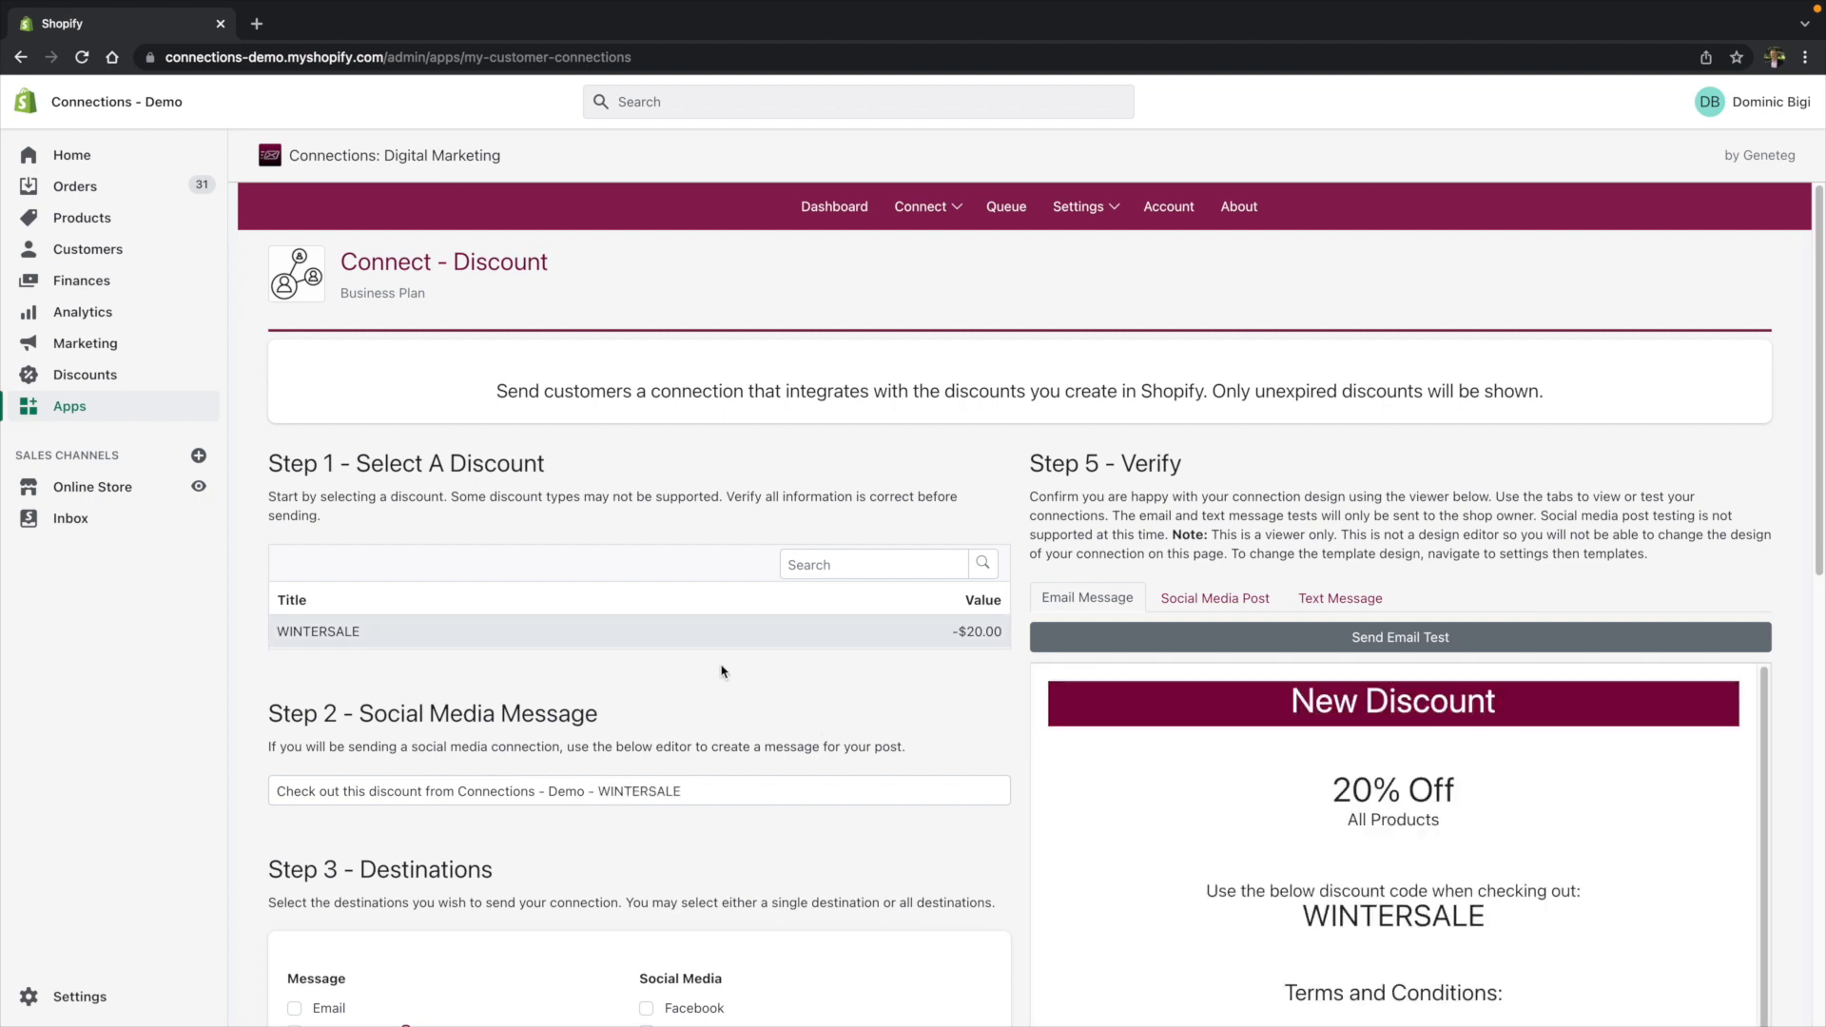
Examine the WINTERSALE email preview, including its terms and conditions, shop link, logo, social media links and store address
scroll(1276, 478, "down", 1)
scroll(1523, 447, "down", 1)
scroll(1486, 458, "down", 1)
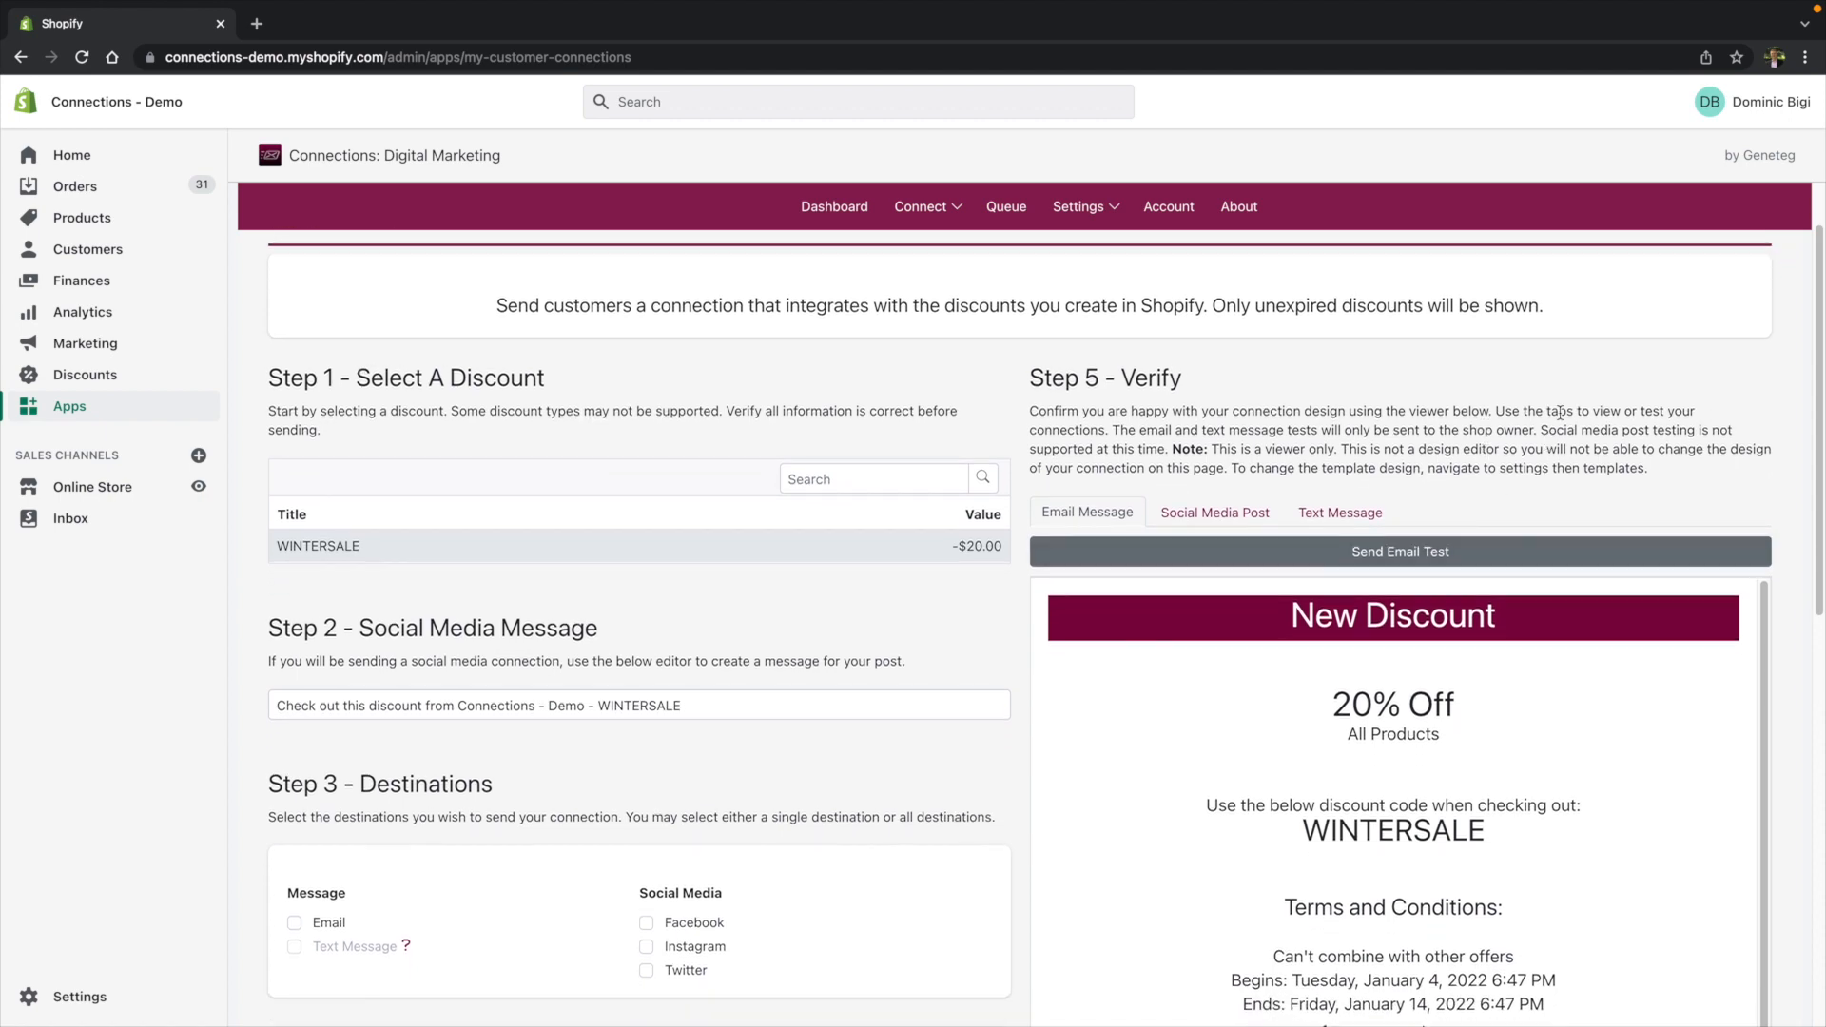
scroll(1554, 431, "down", 3)
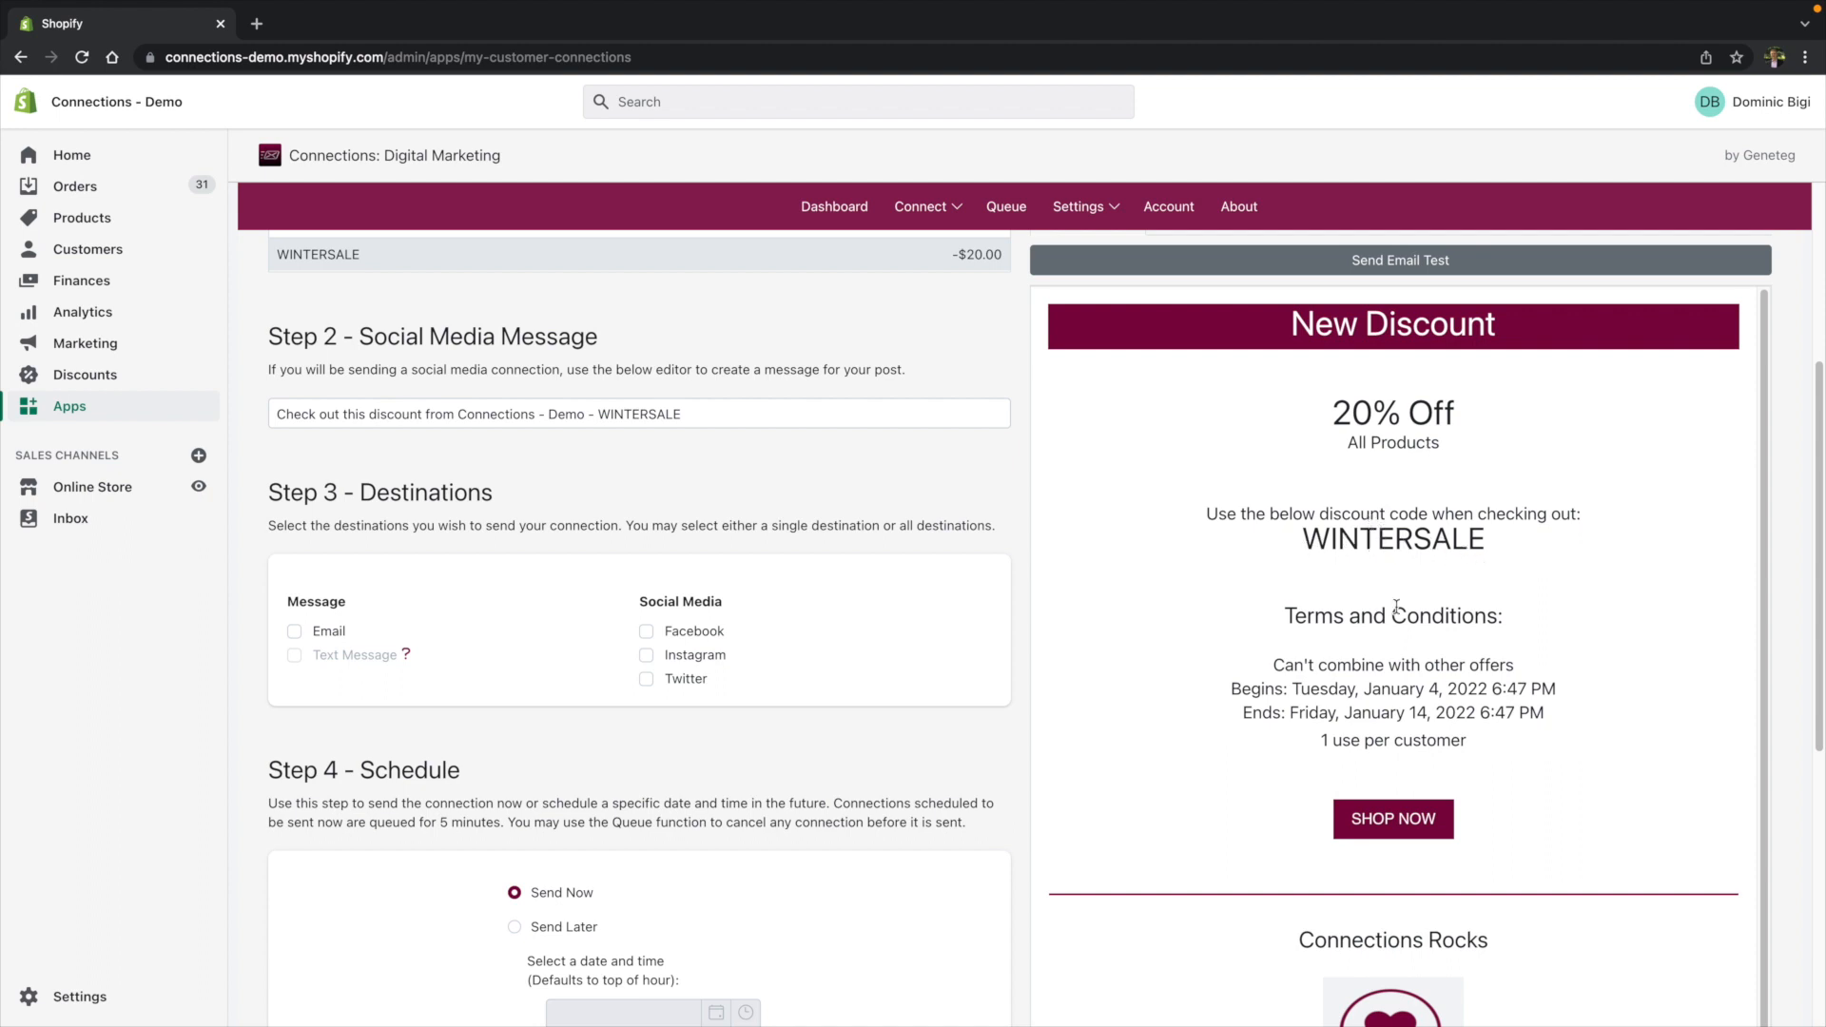
scroll(1379, 609, "down", 1)
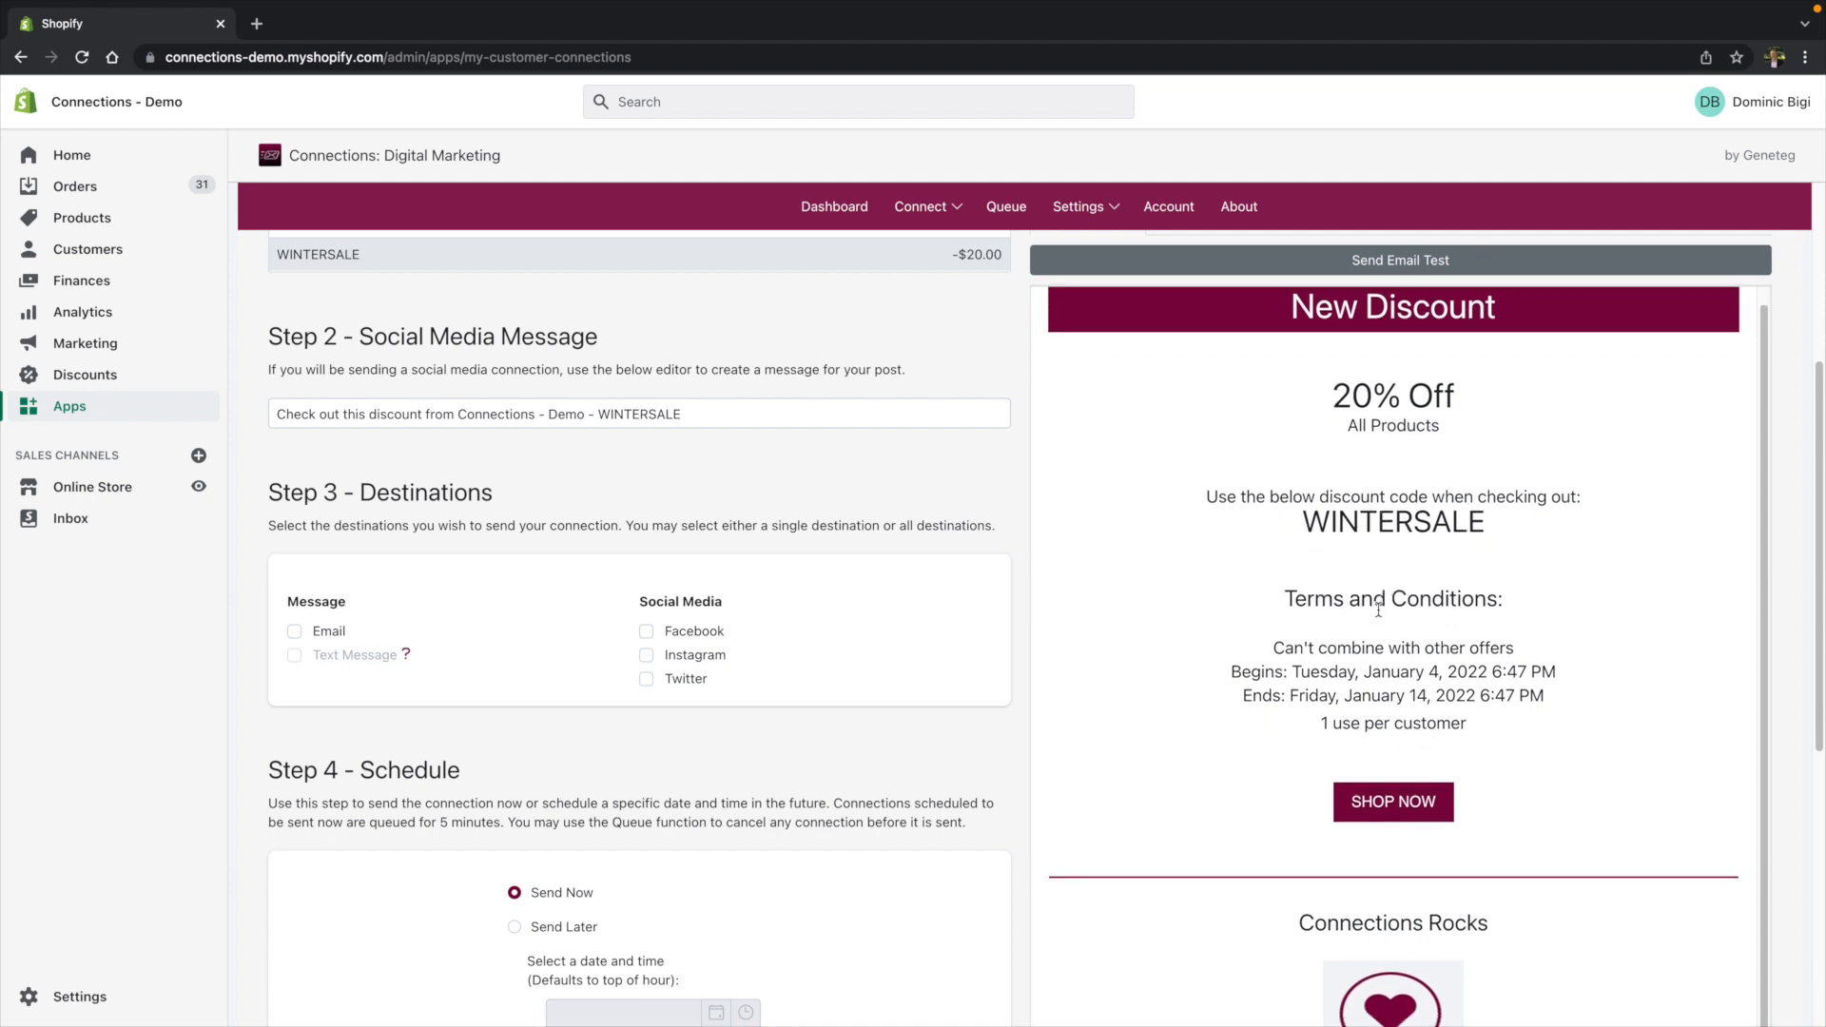
scroll(1408, 804, "down", 3)
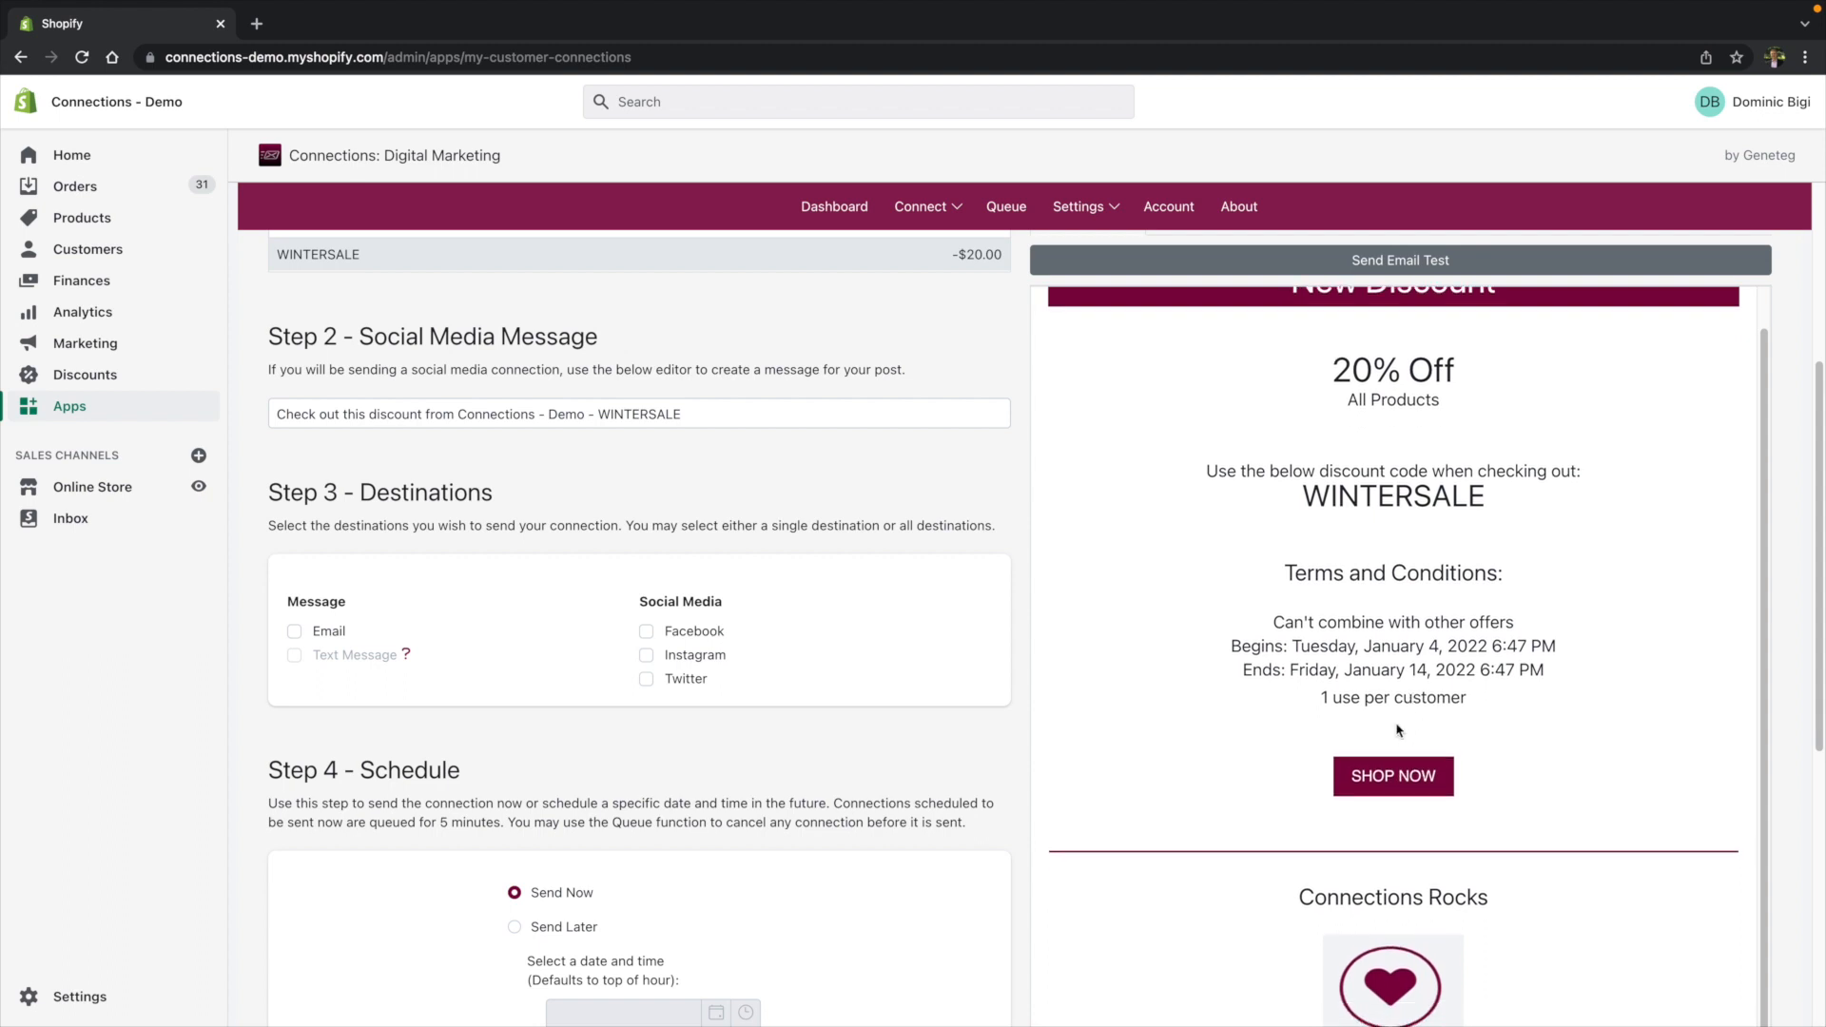
scroll(1432, 758, "down", 3)
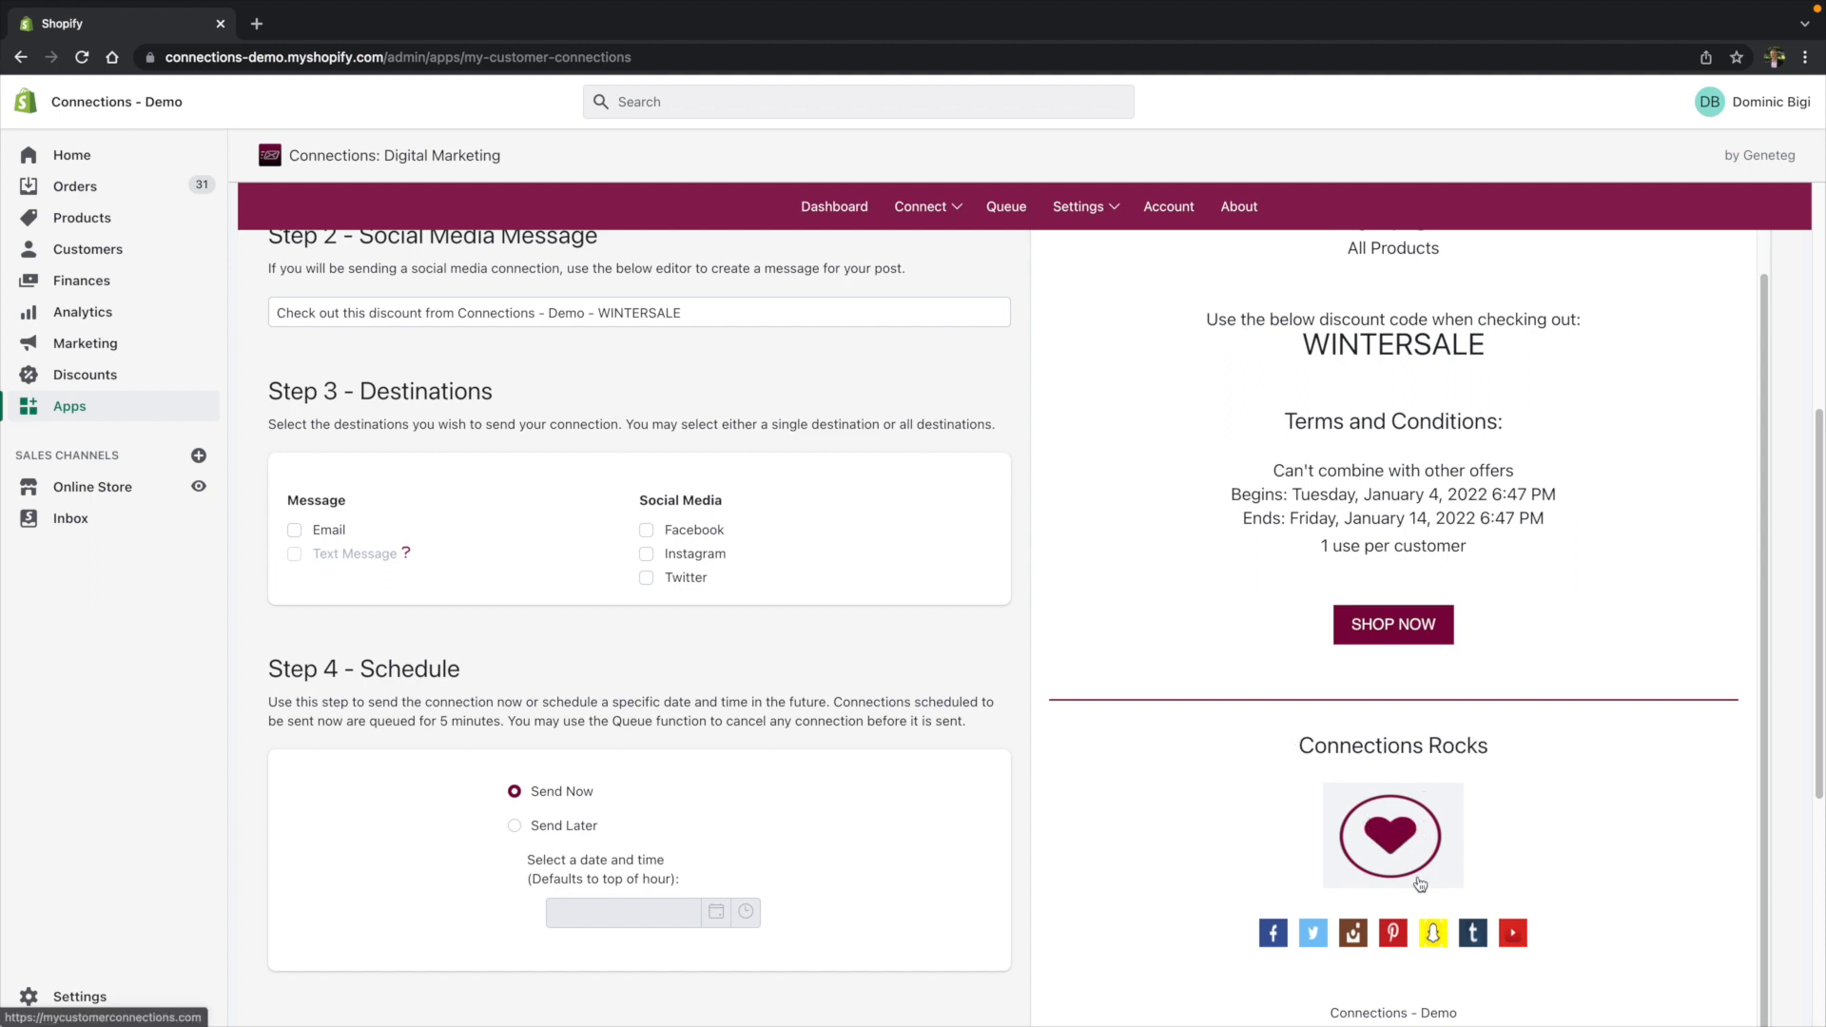
scroll(1412, 937, "down", 1)
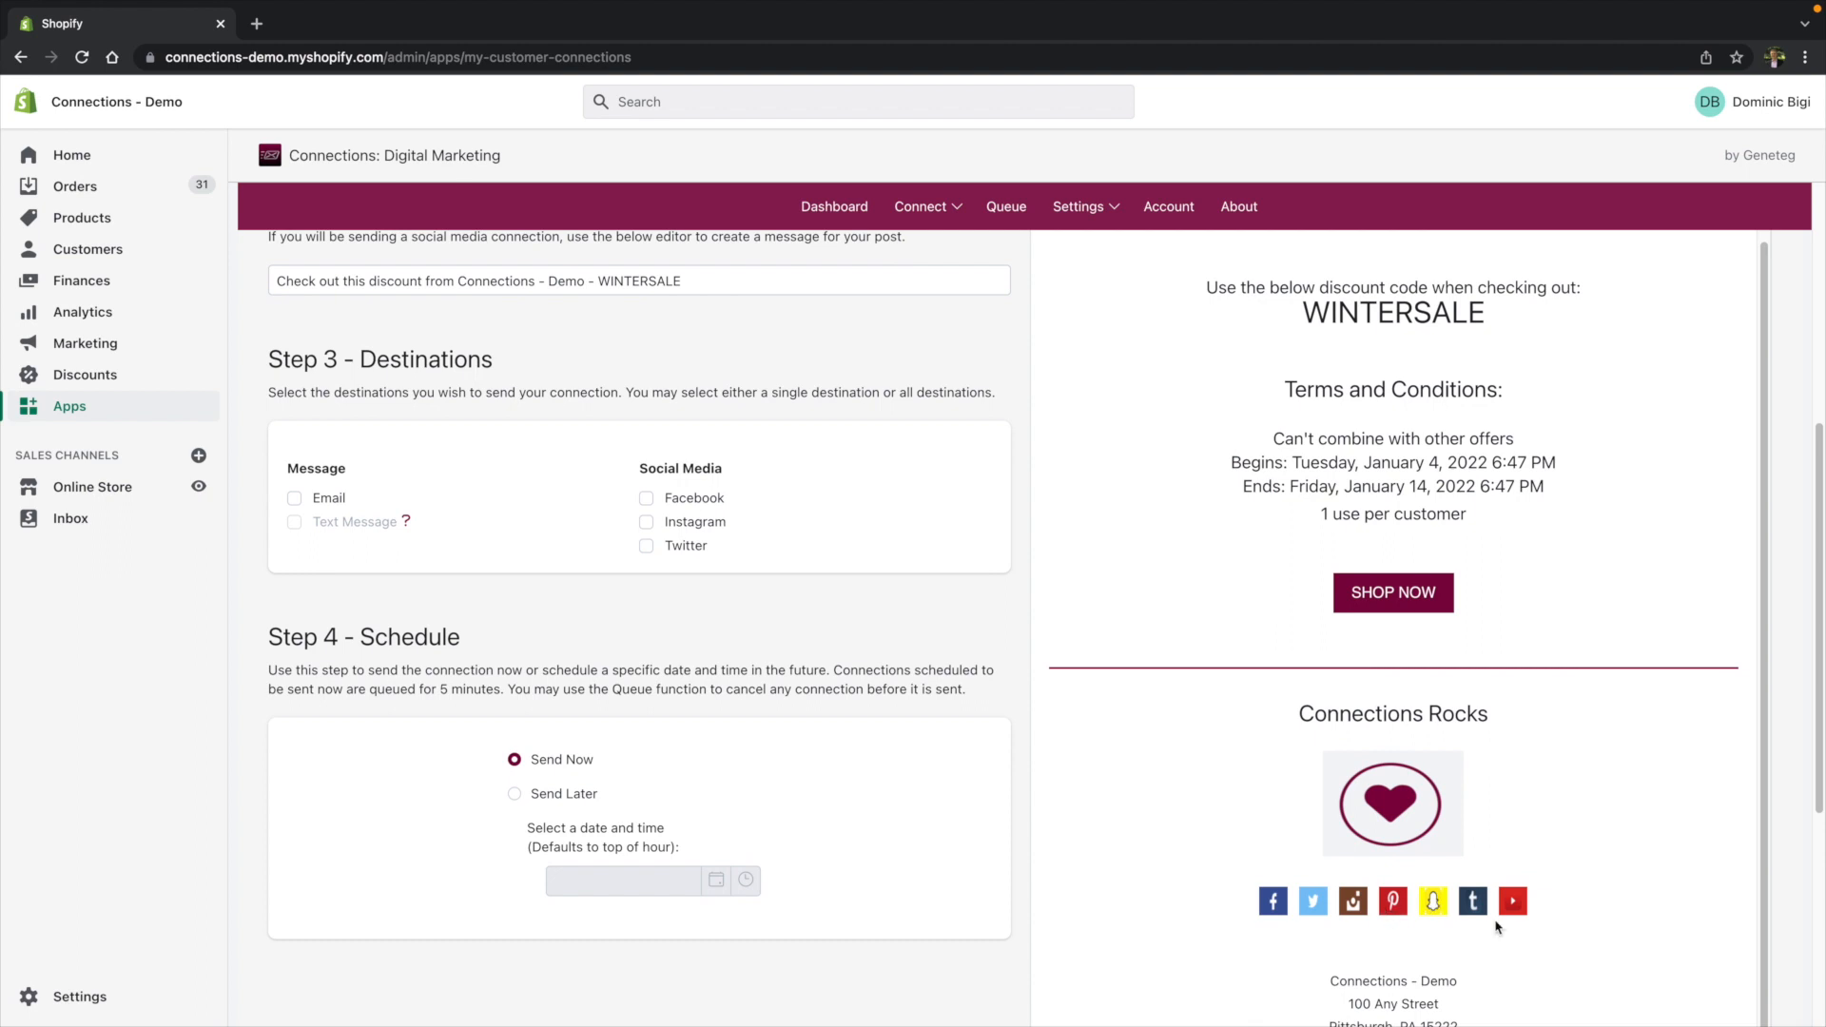
scroll(1474, 905, "down", 2)
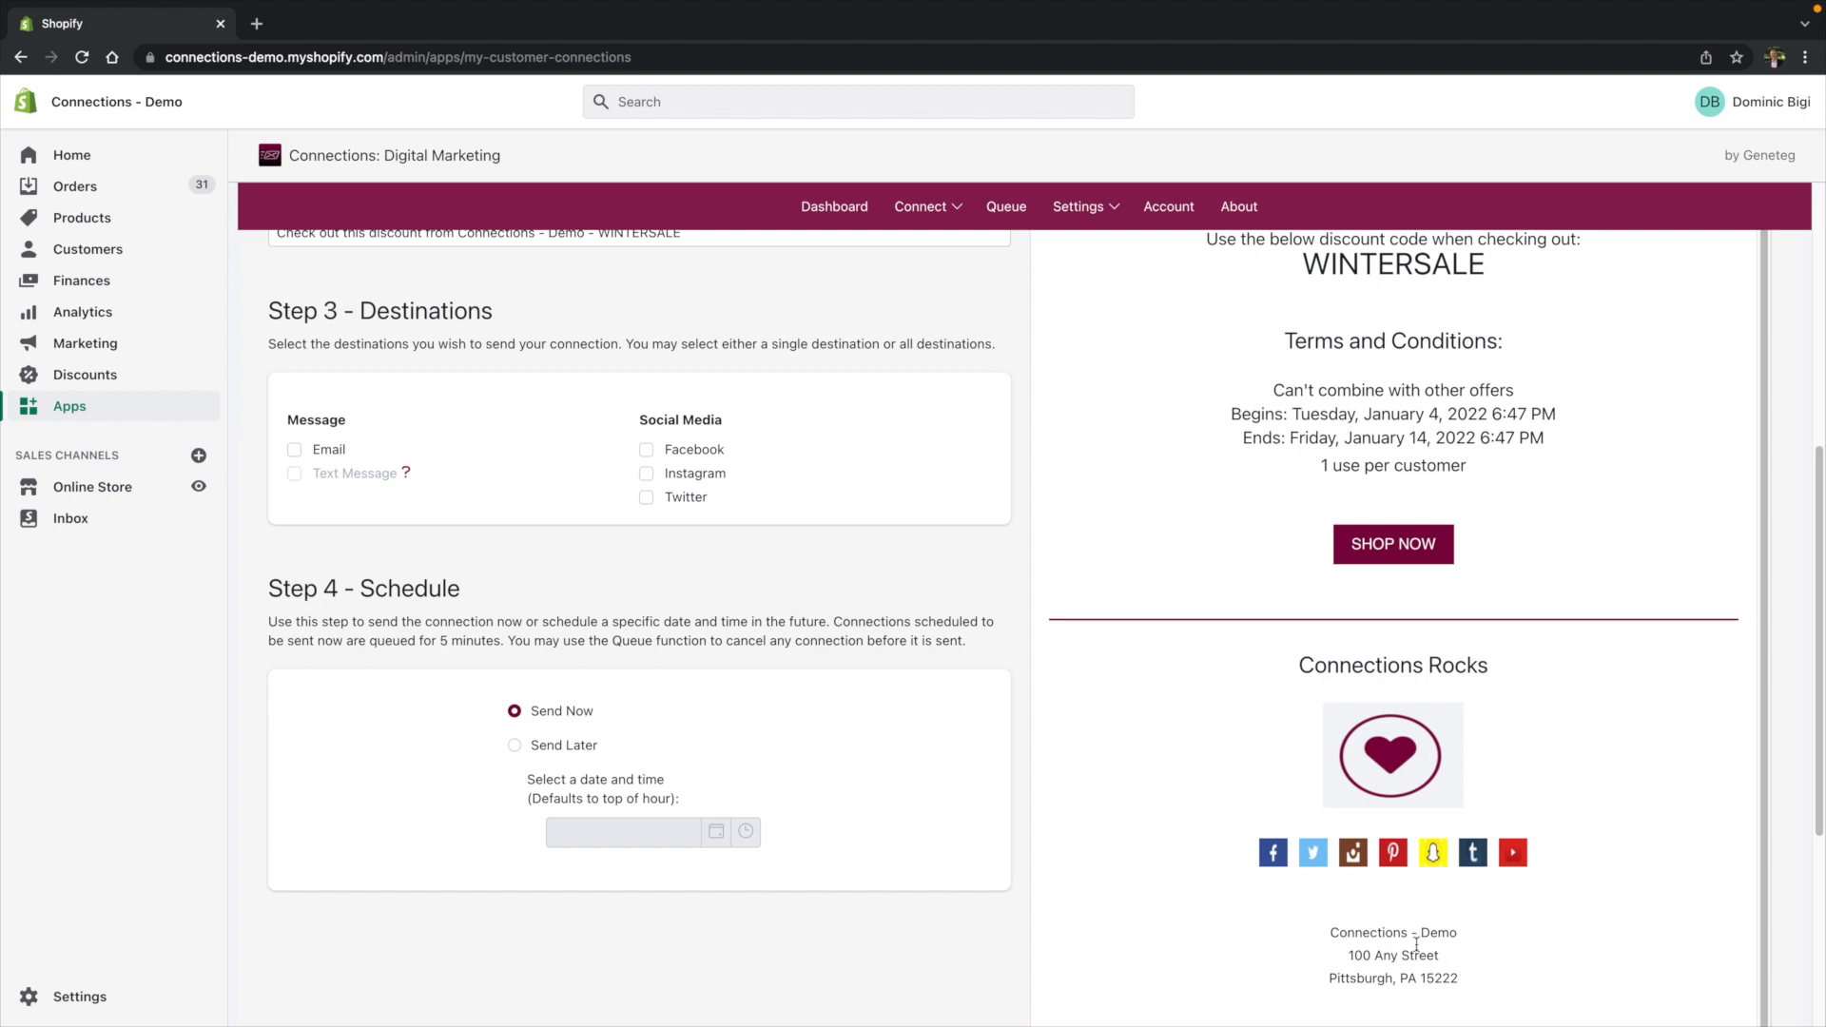
scroll(1068, 620, "up", 3)
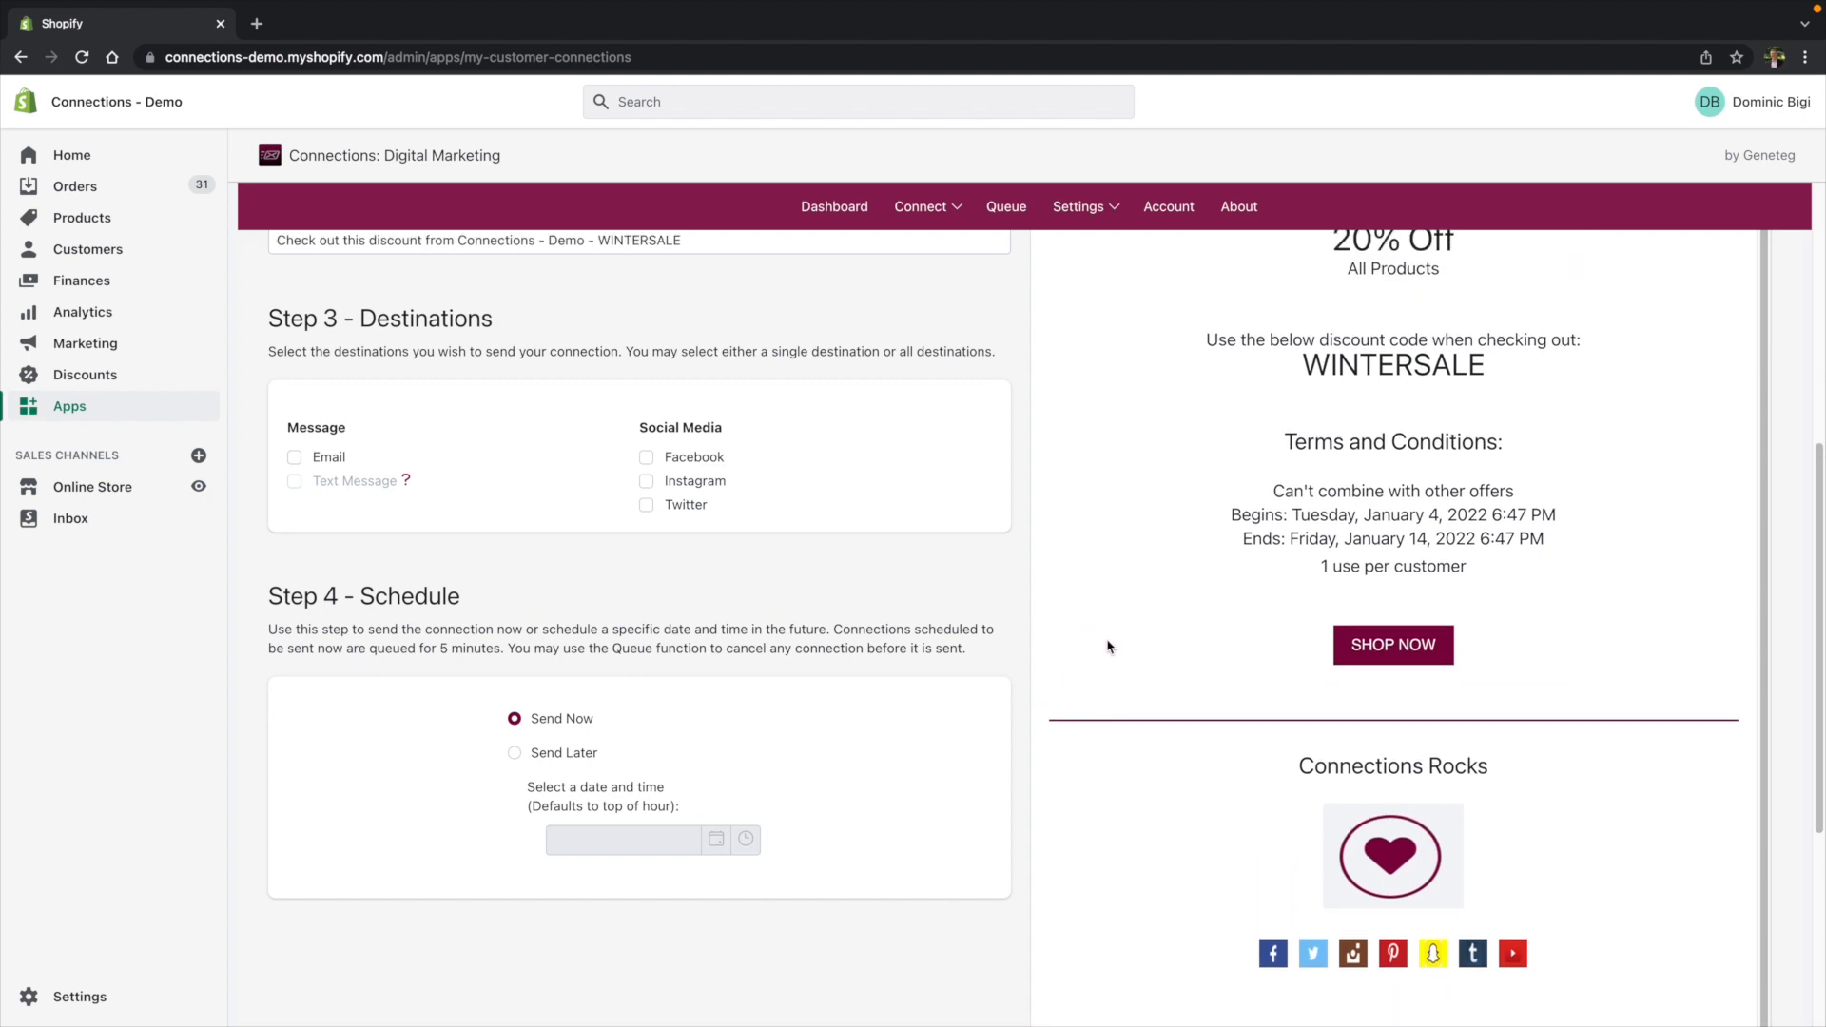
scroll(1107, 647, "up", 6)
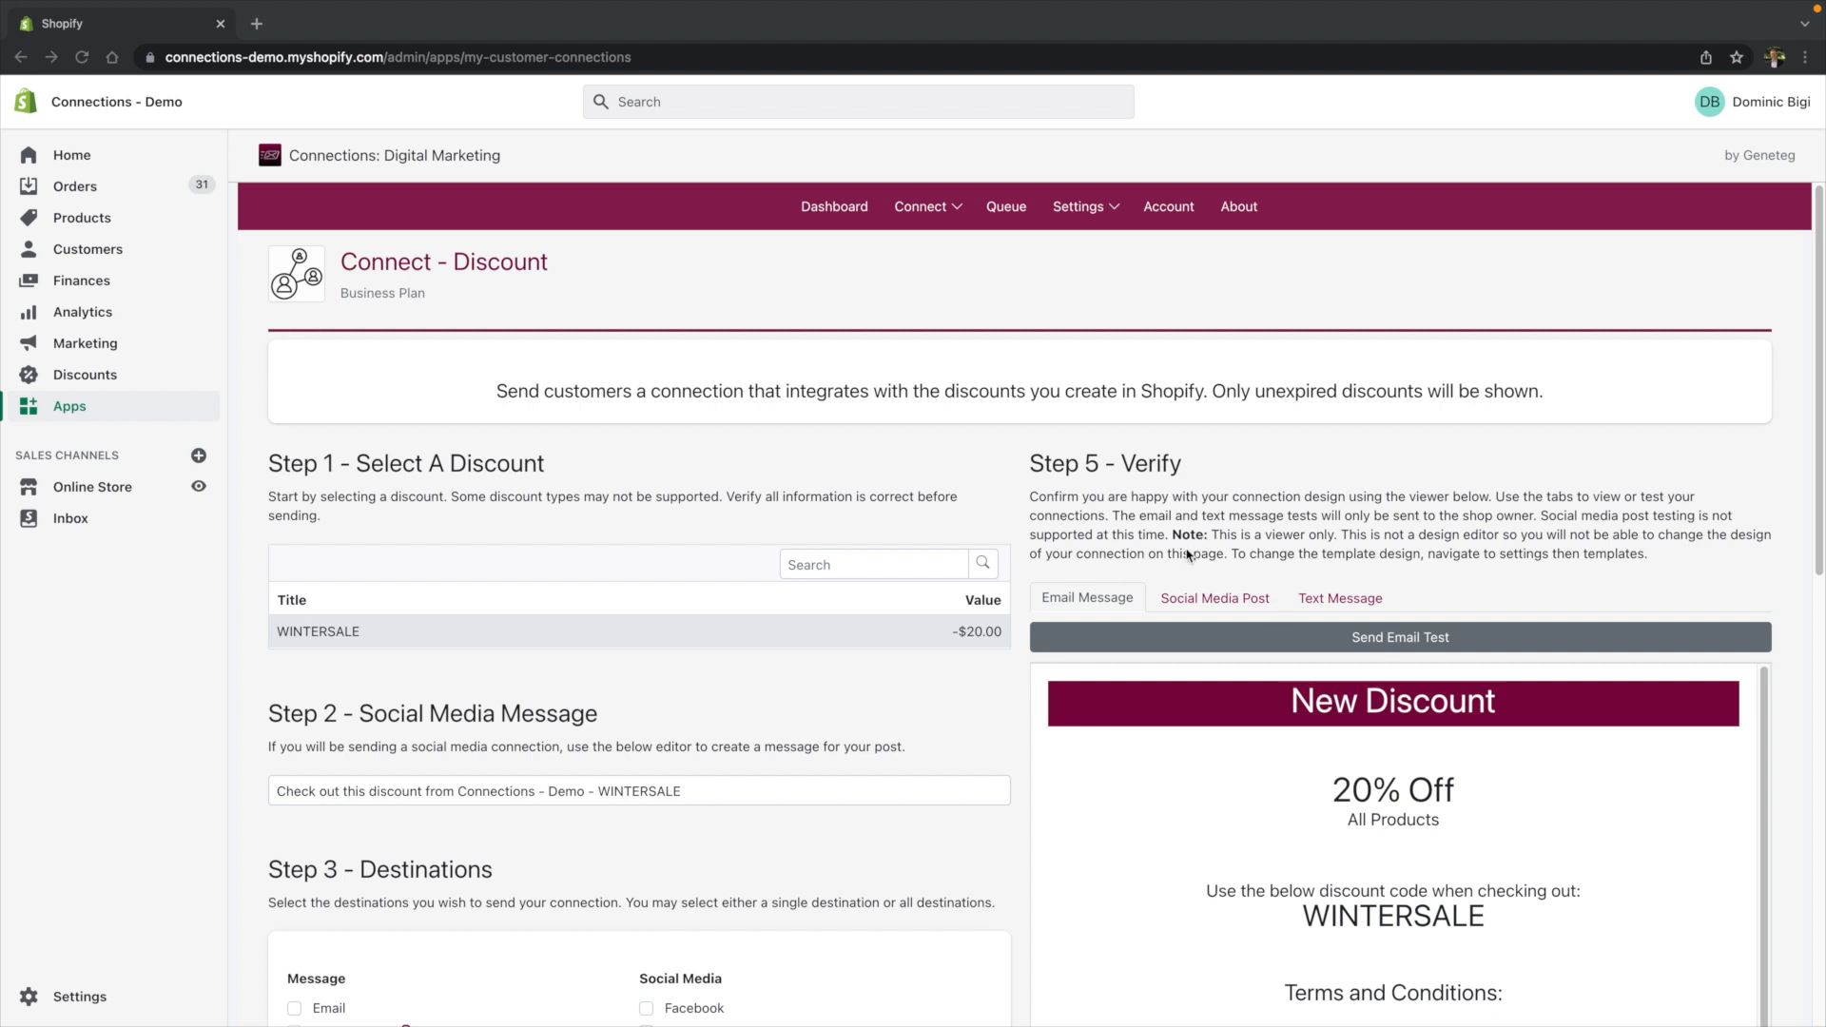
Preview the discount as a social media post and as a text message, and return to the email preview
scroll(1142, 547, "down", 1)
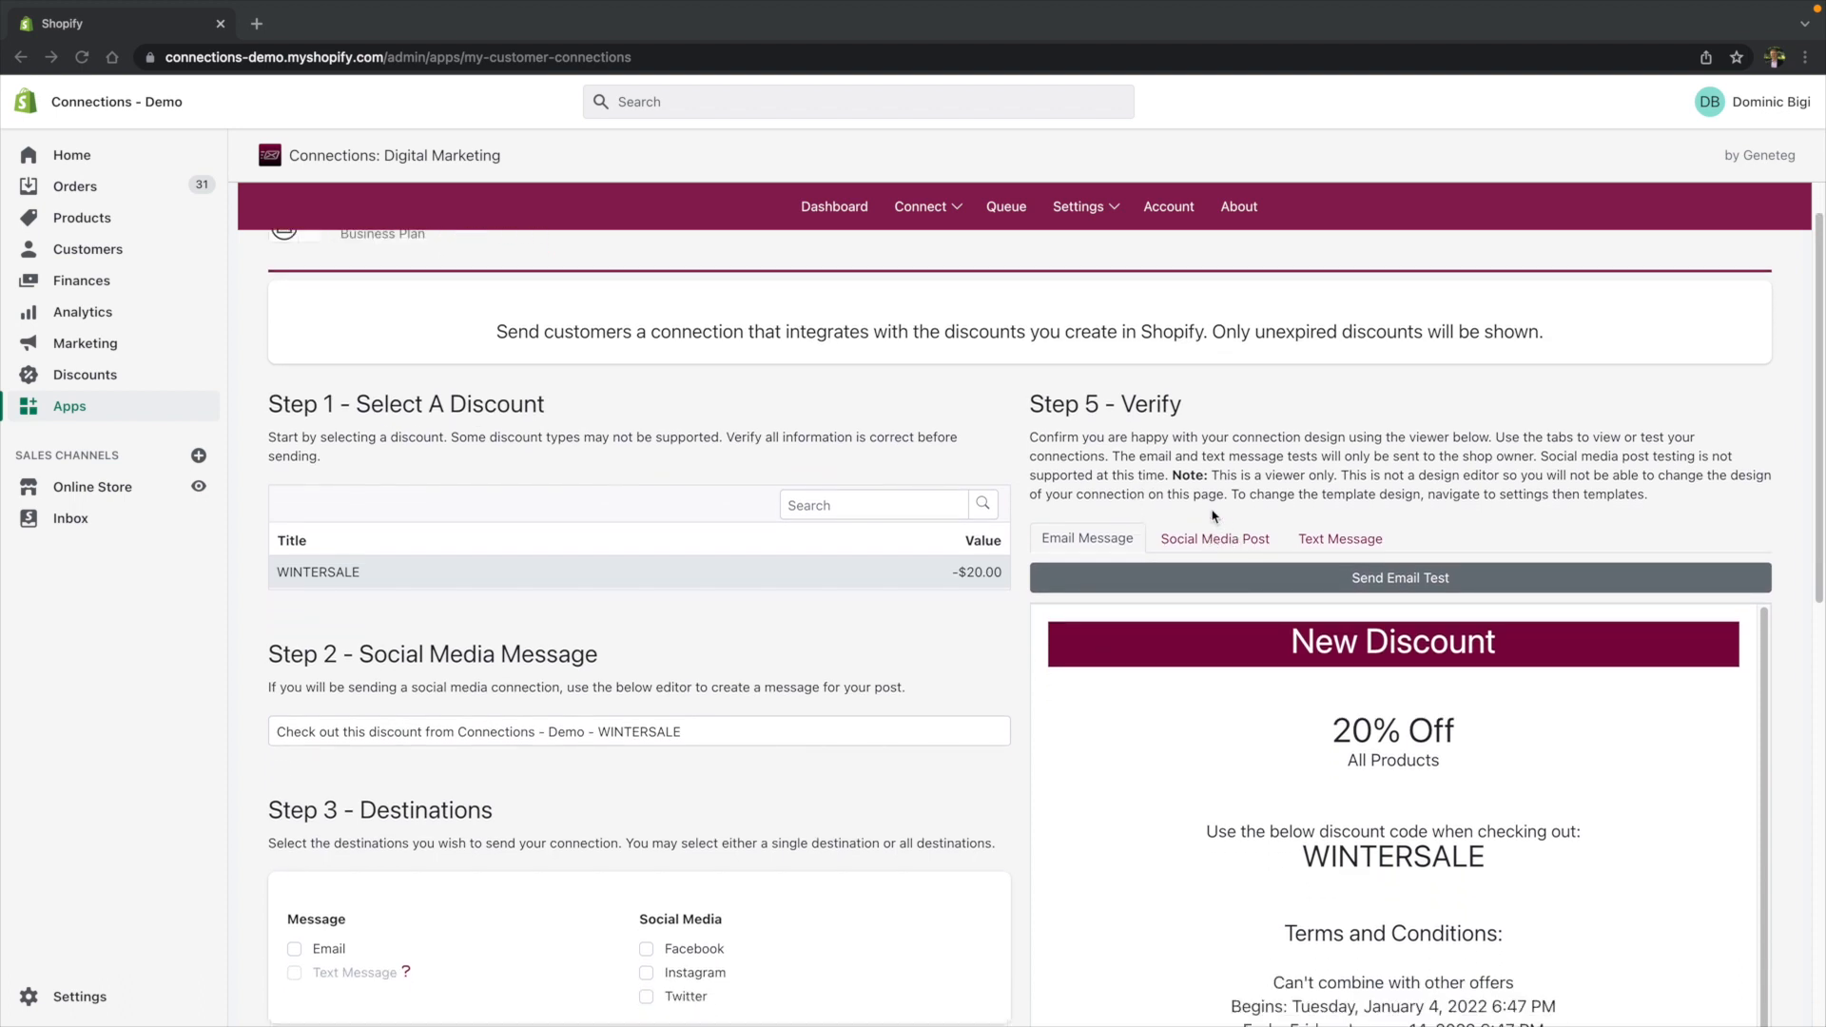
left_click(1211, 540)
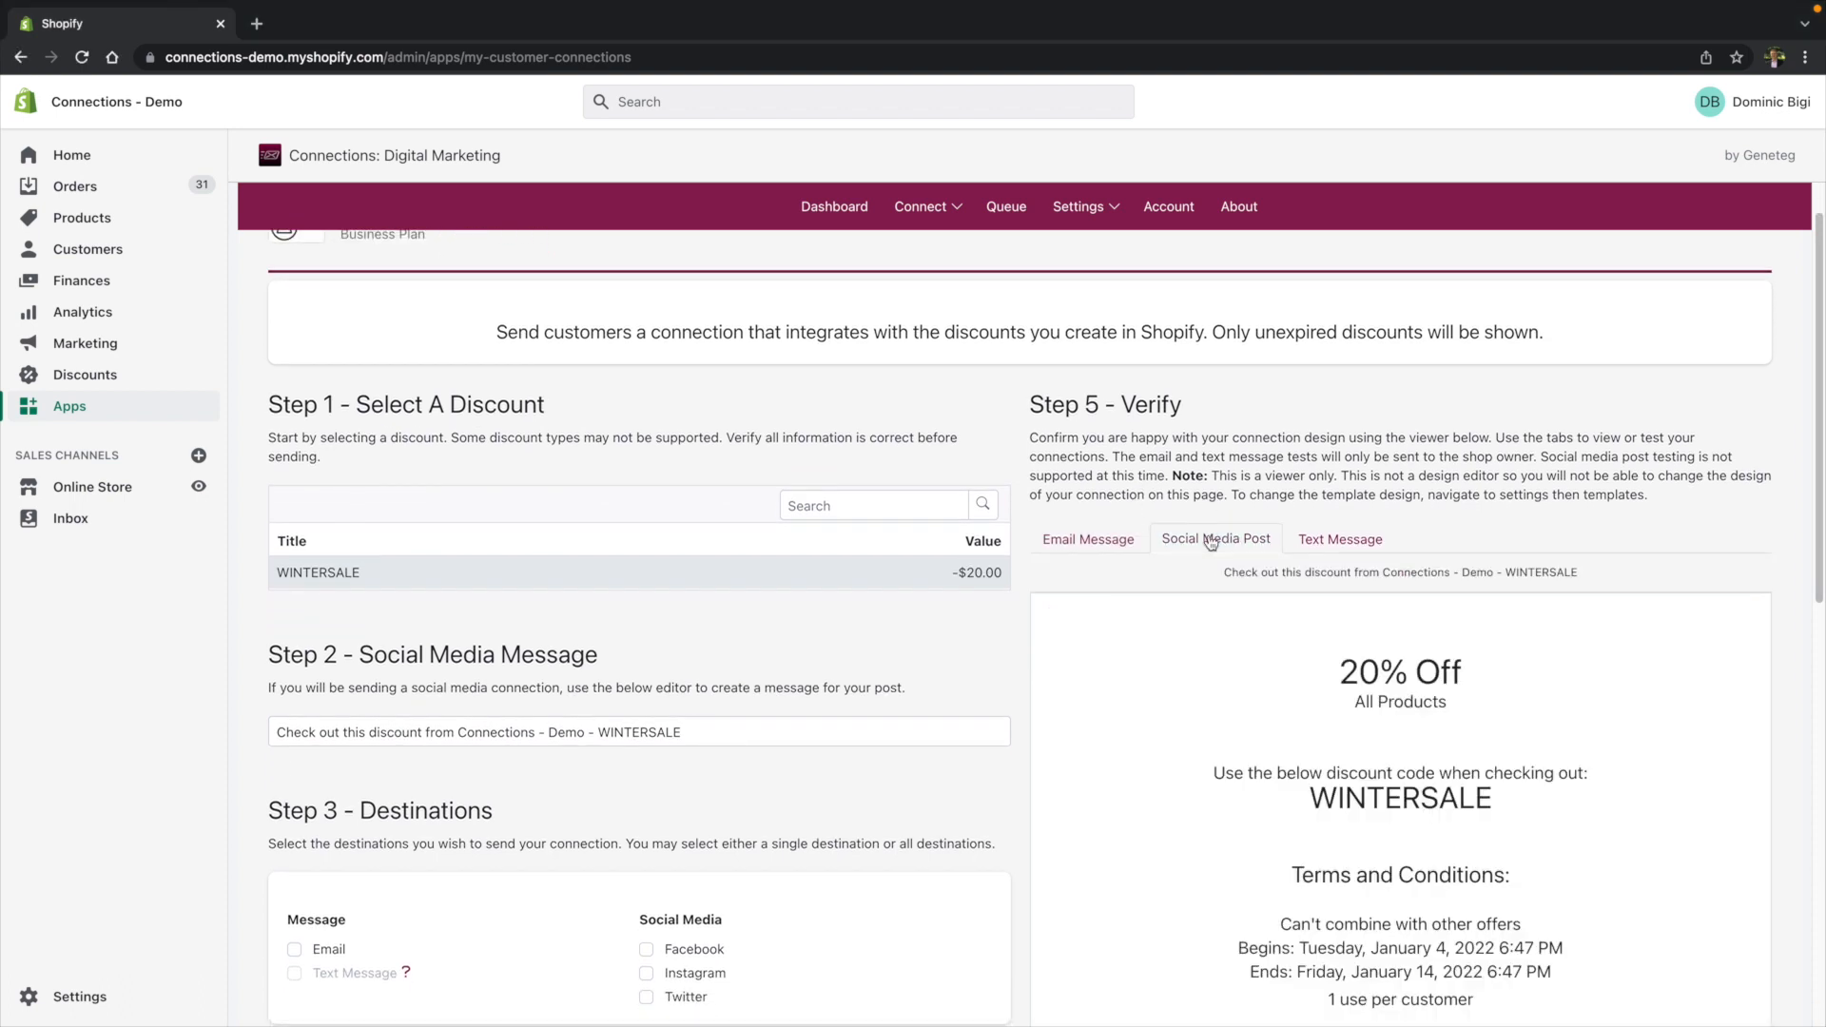
left_click(1366, 544)
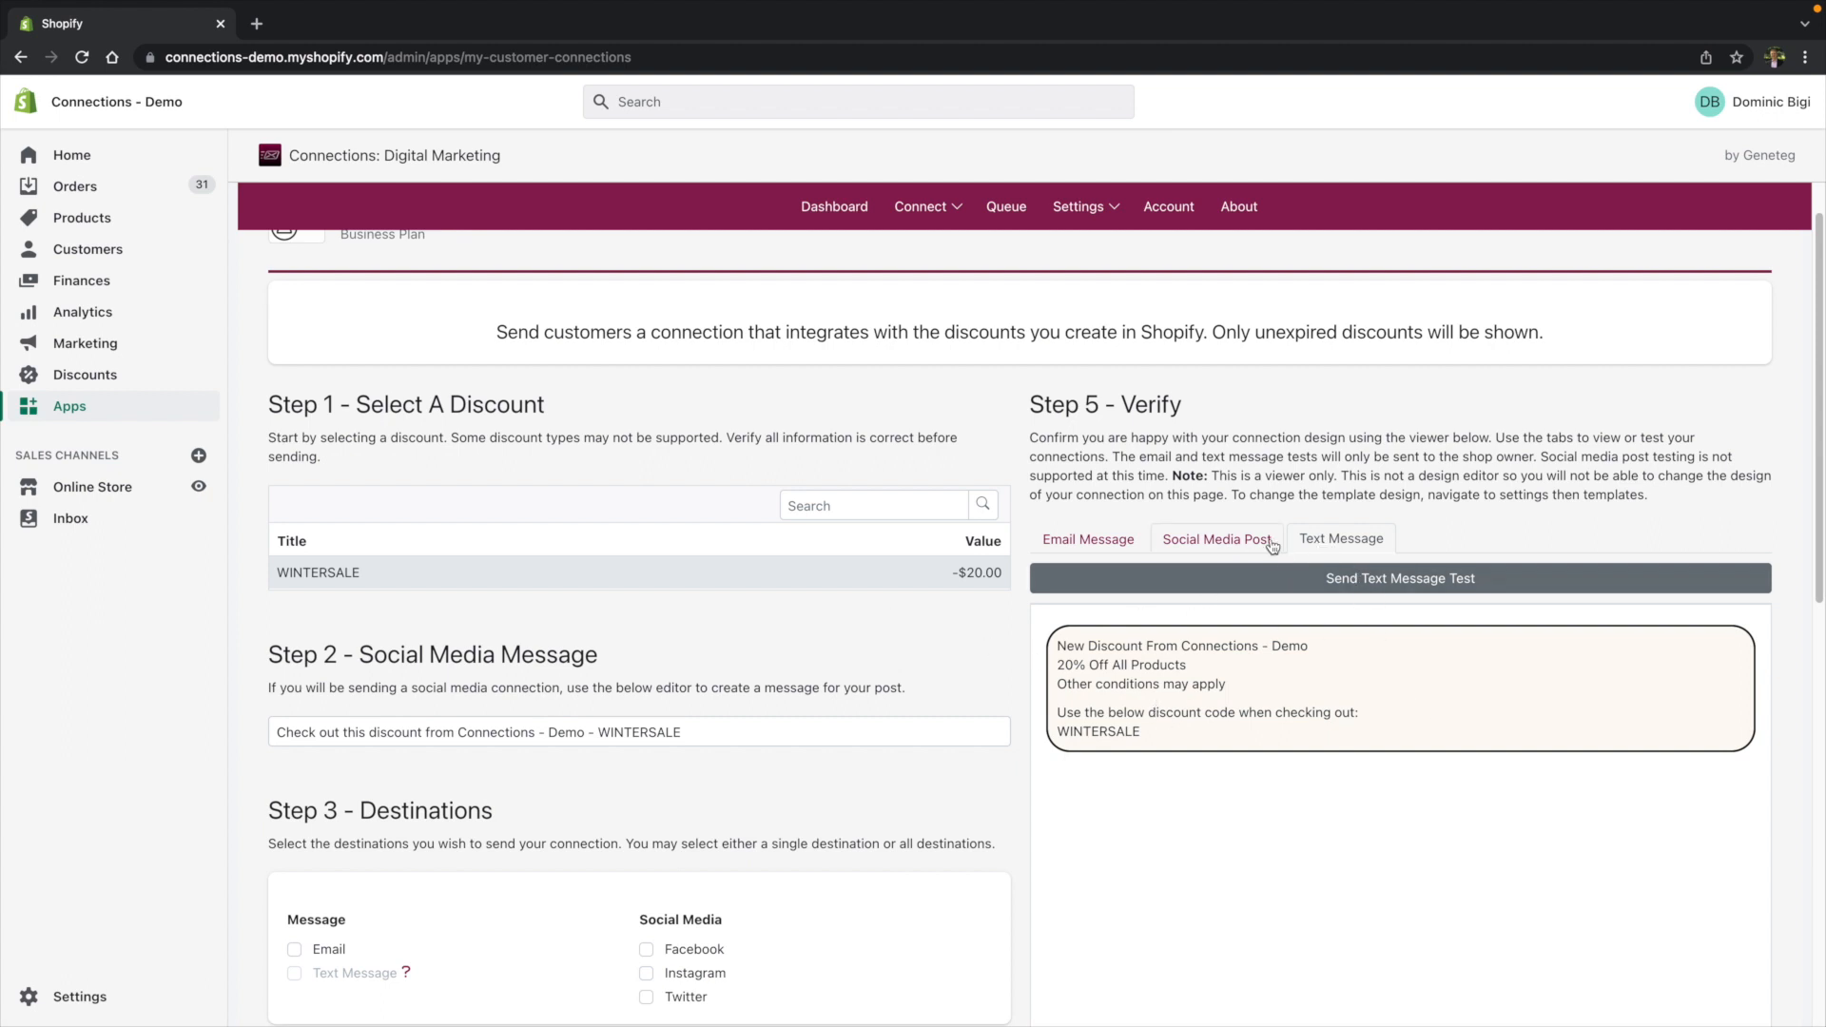
left_click(1125, 541)
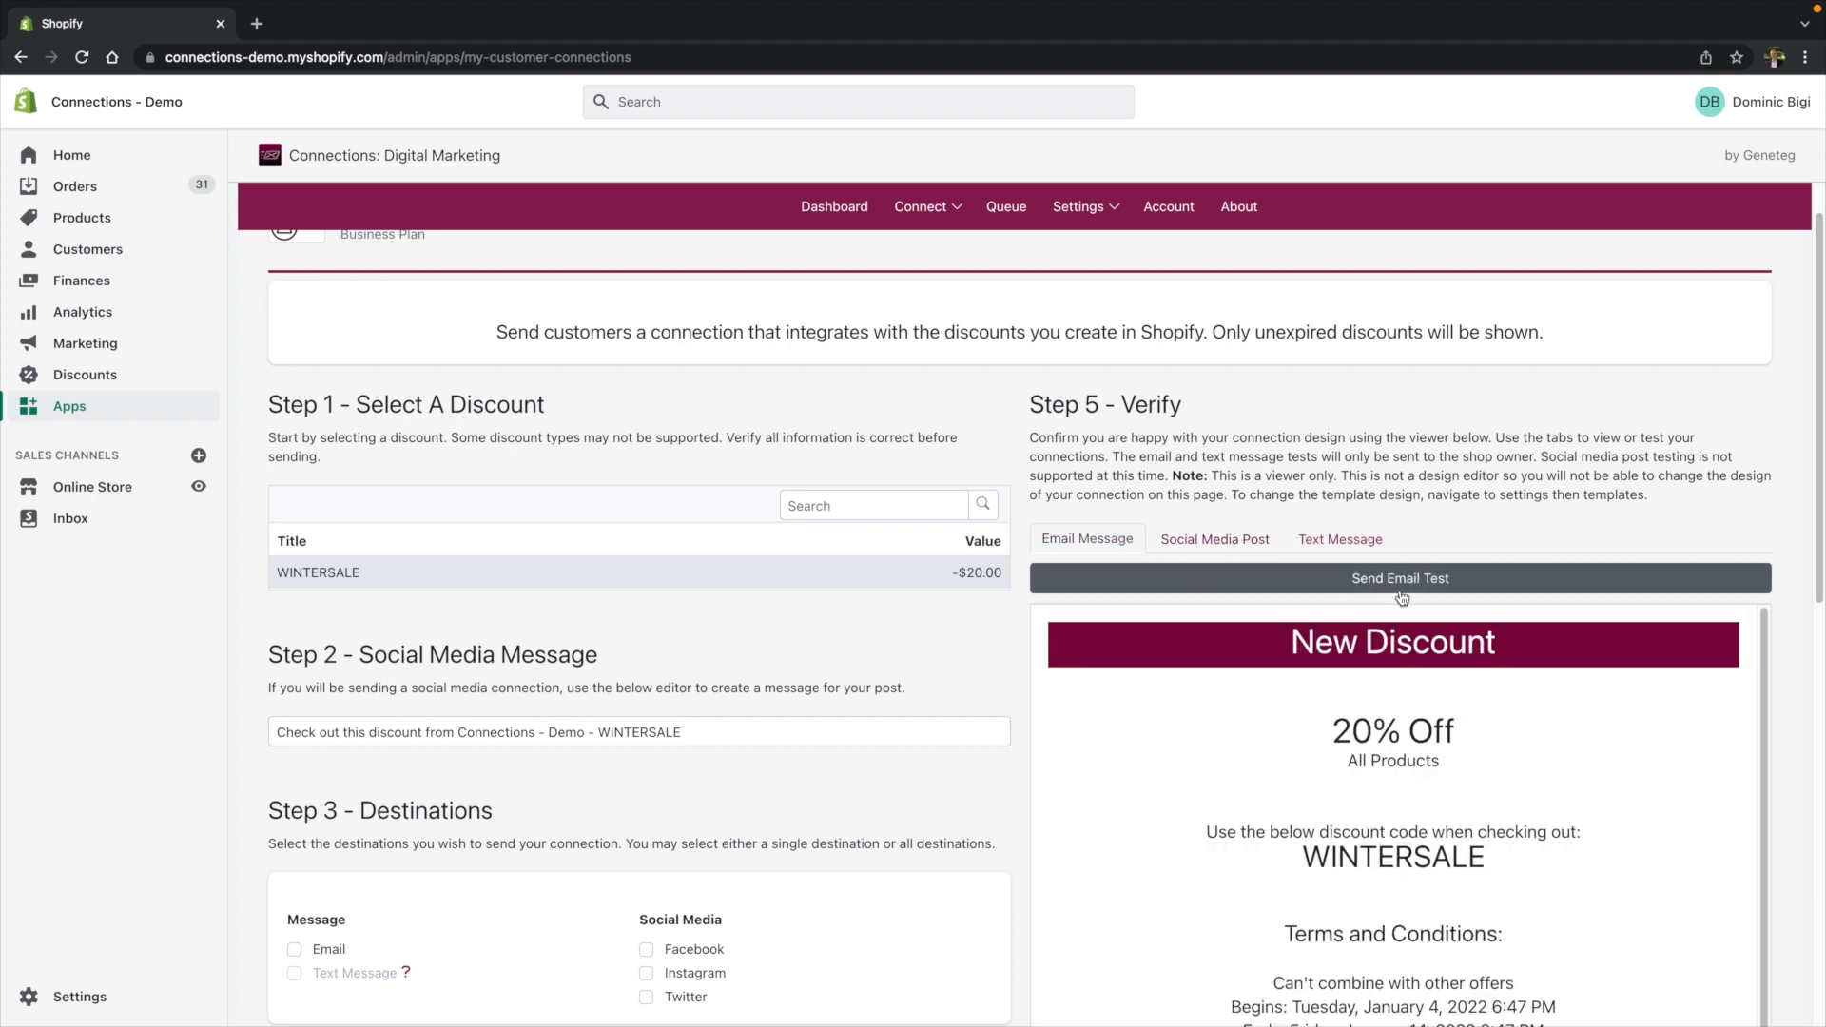
left_click(1502, 584)
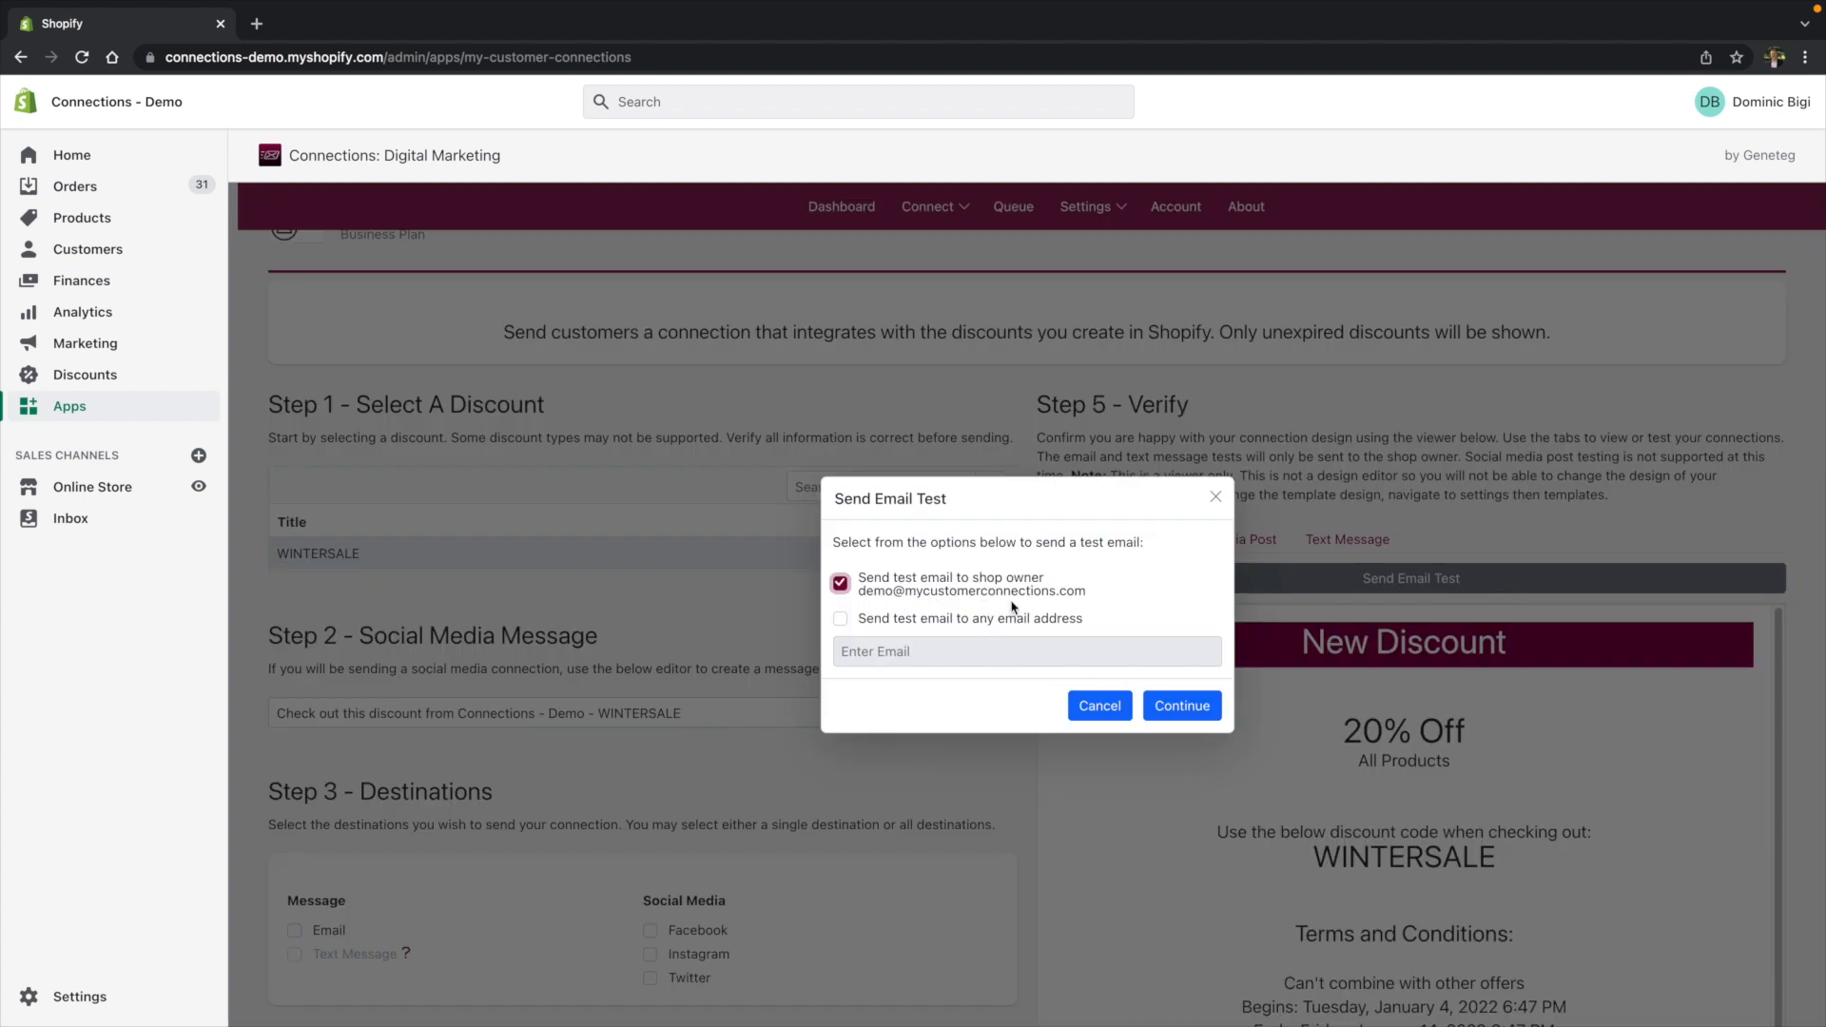
left_click(937, 620)
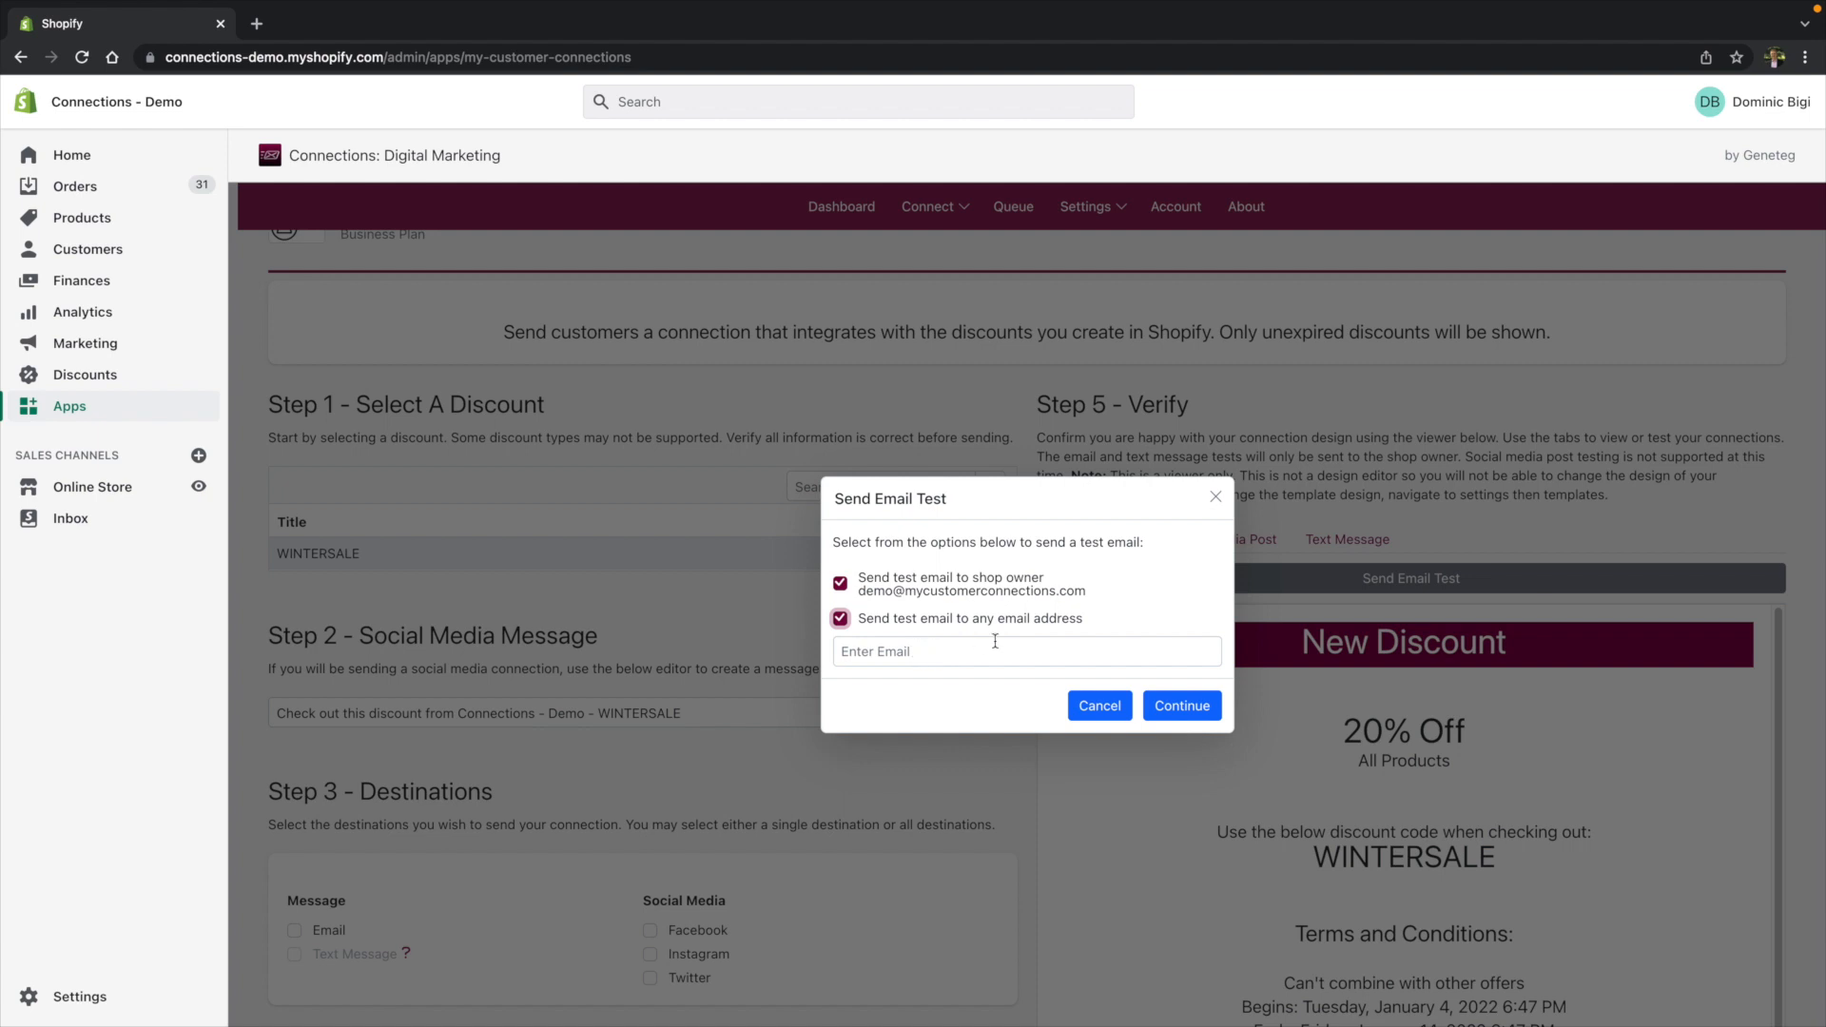
left_click(1102, 706)
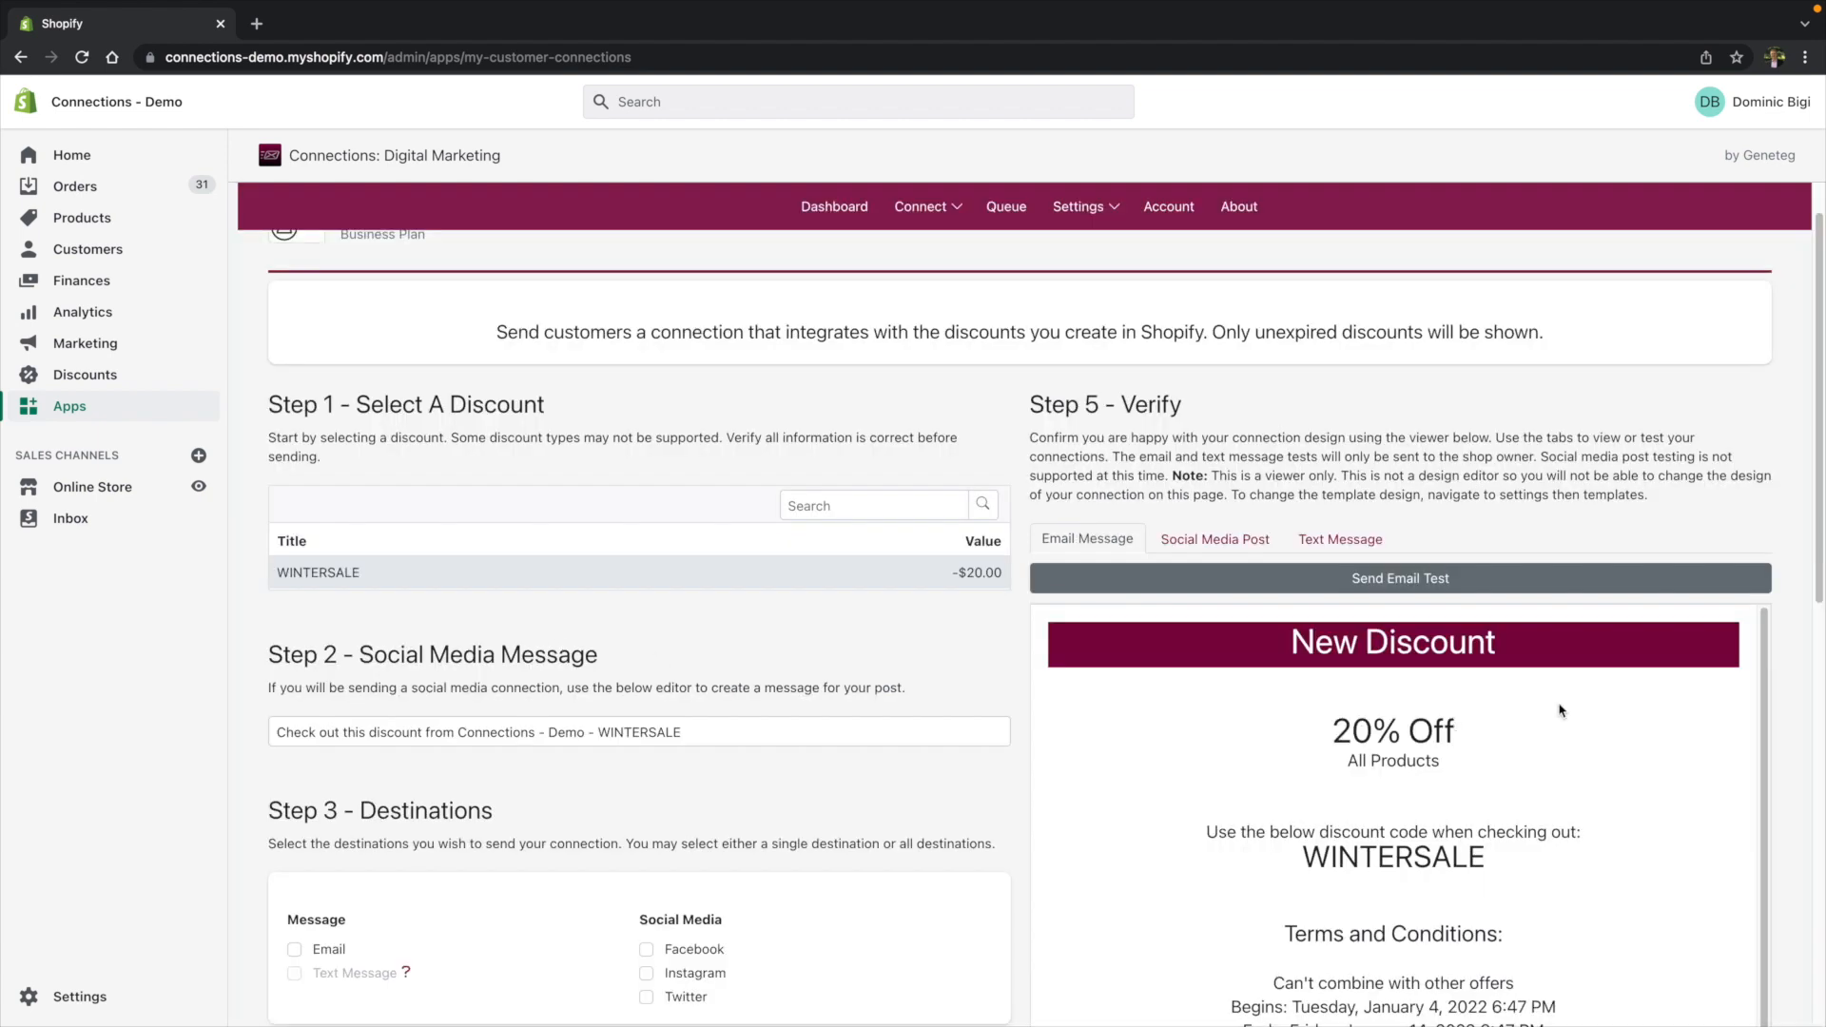
Show the social media post preview and replace the social media message with "New Store Discount"
left_click(1243, 549)
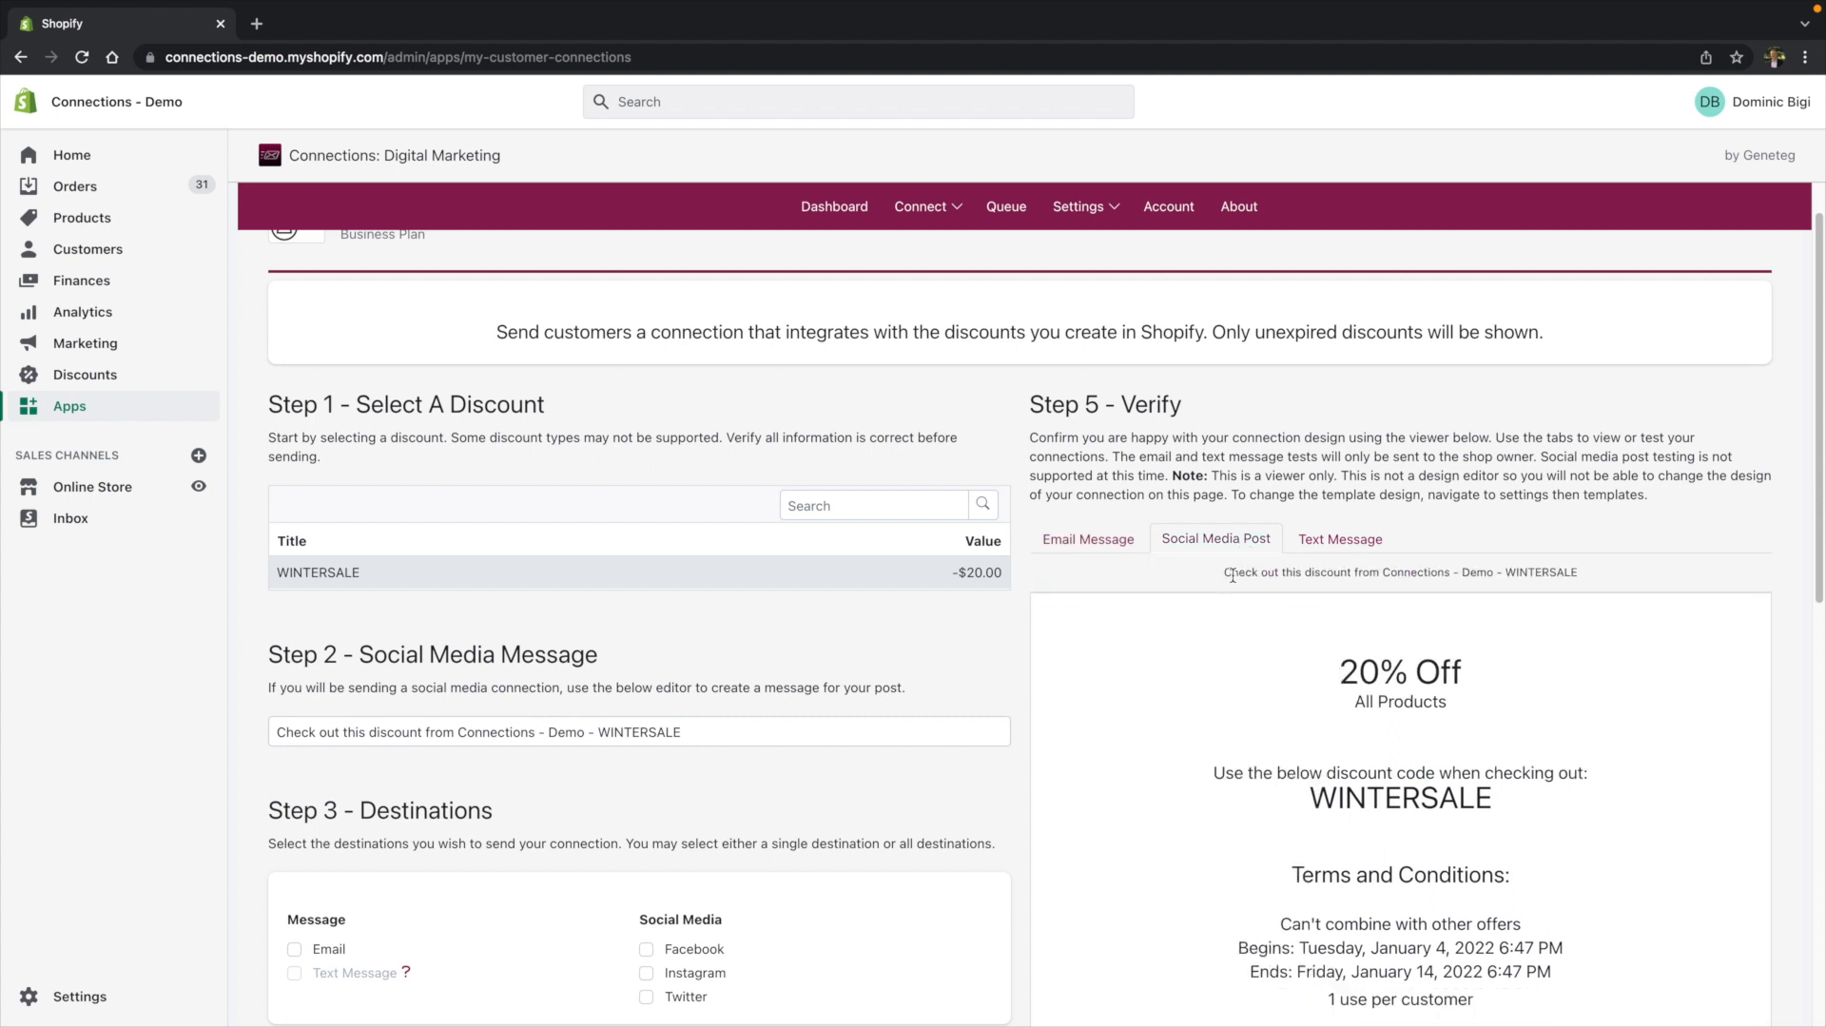
left_click_drag(1227, 573, 1341, 591)
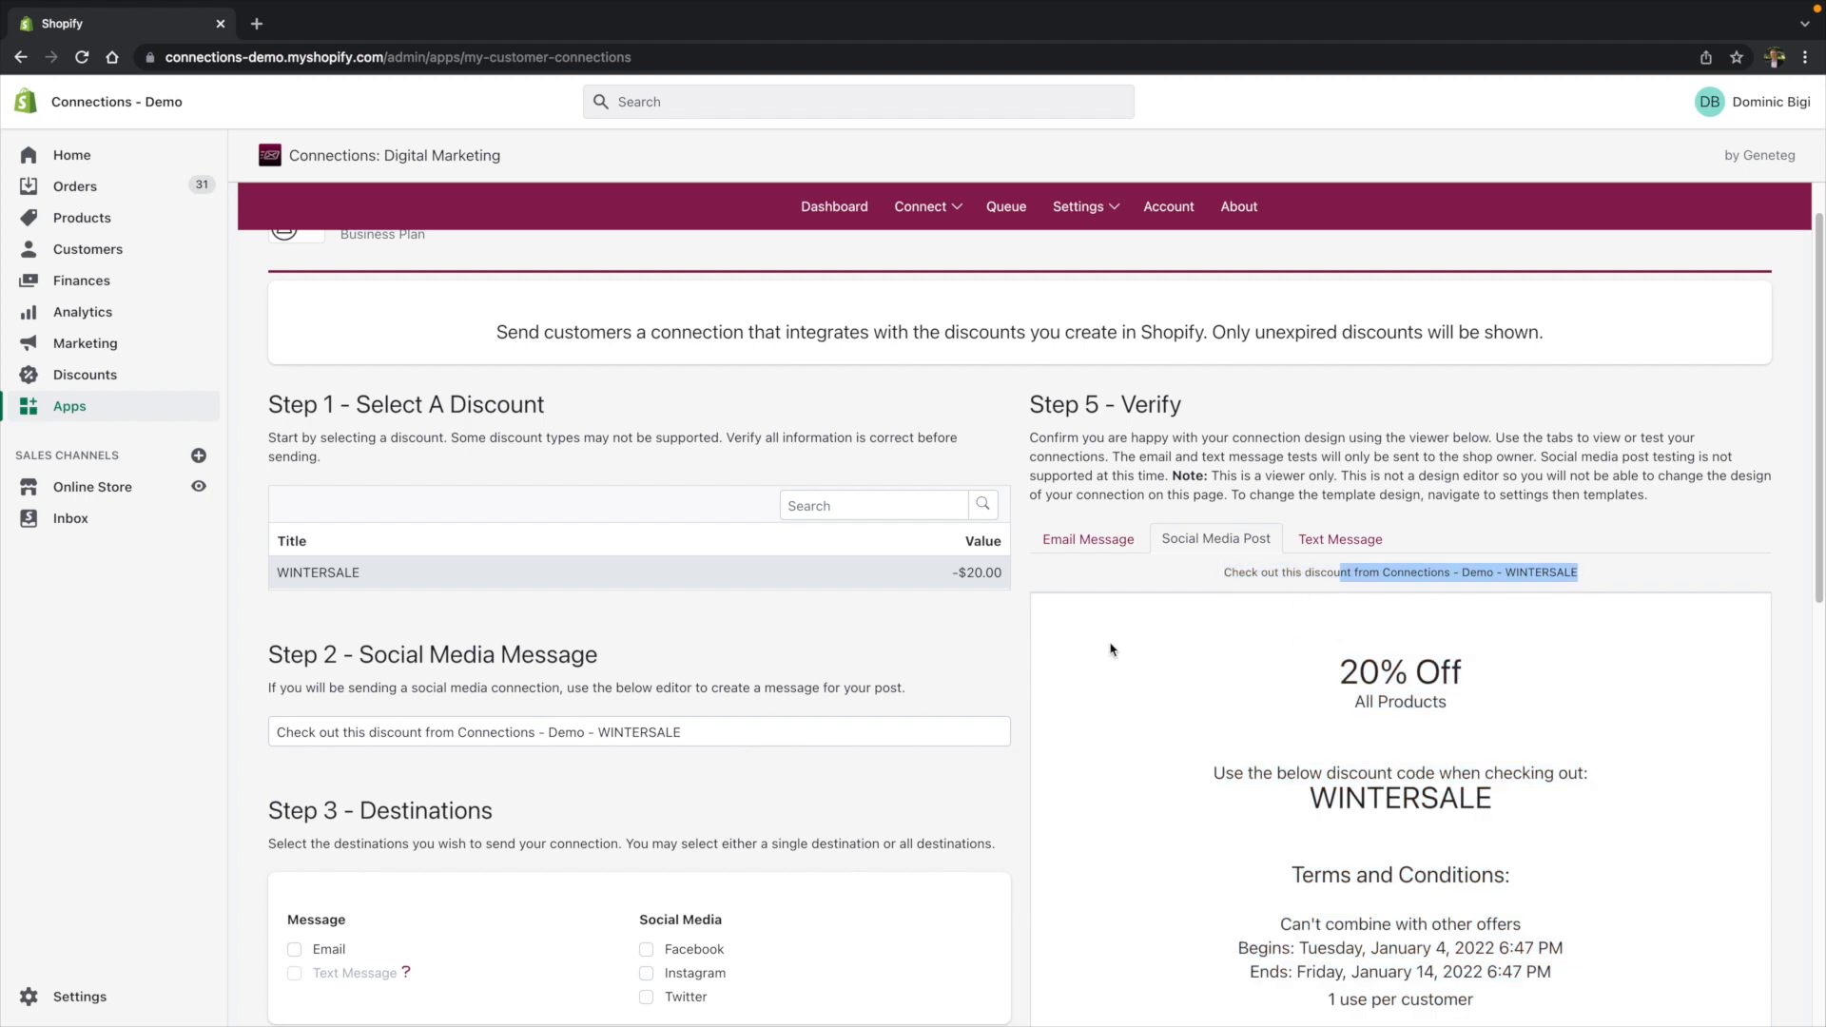
left_click(727, 734)
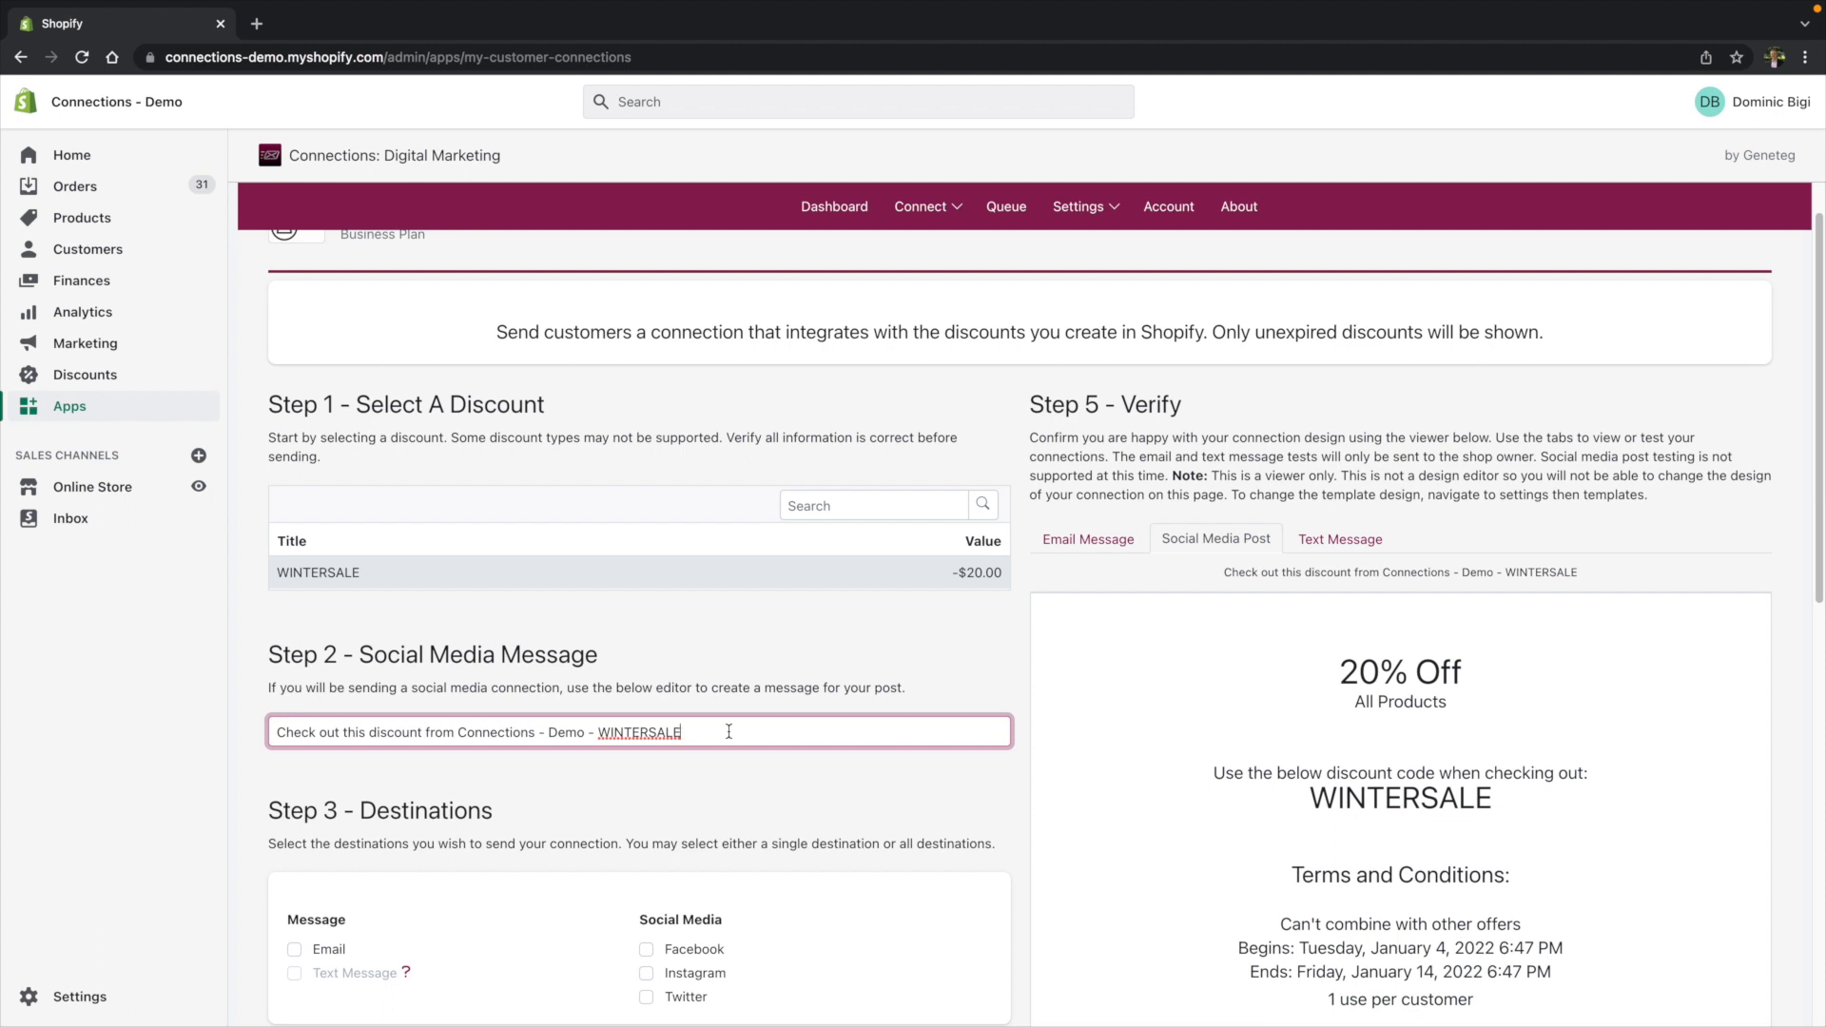
left_click_drag(730, 732, 273, 708)
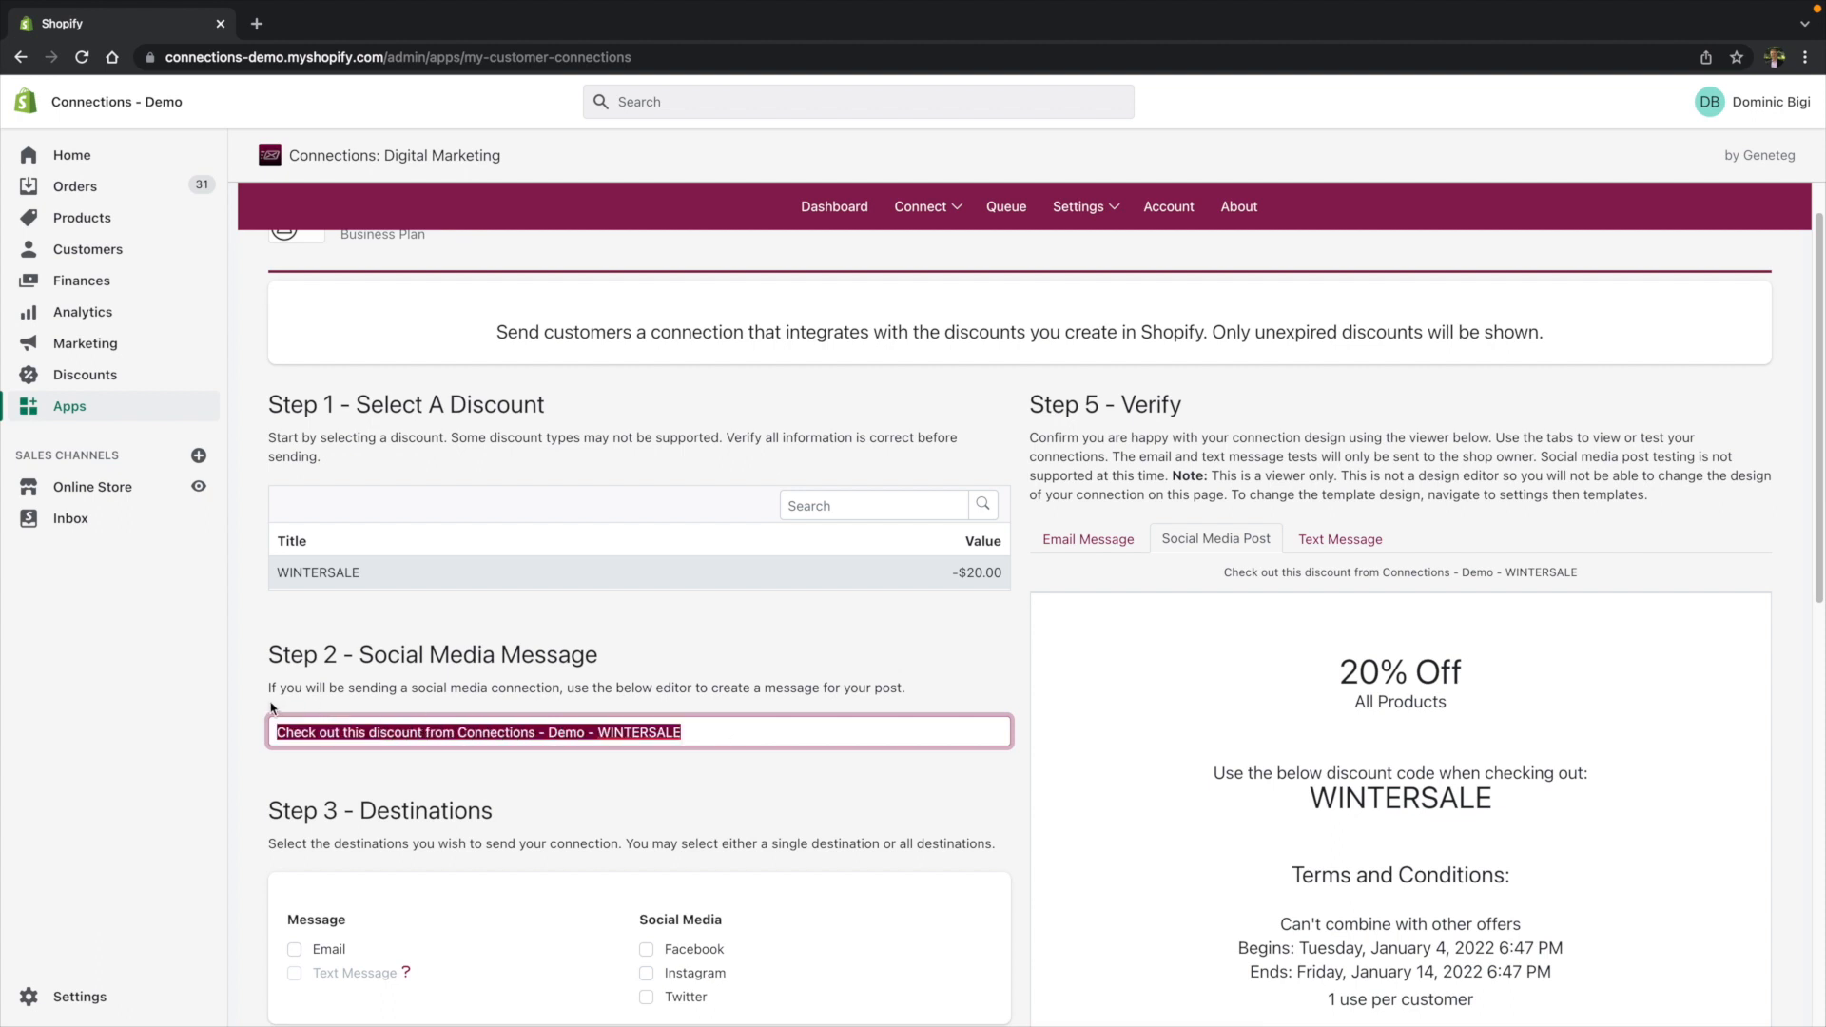
key("BackSpace")
type("New")
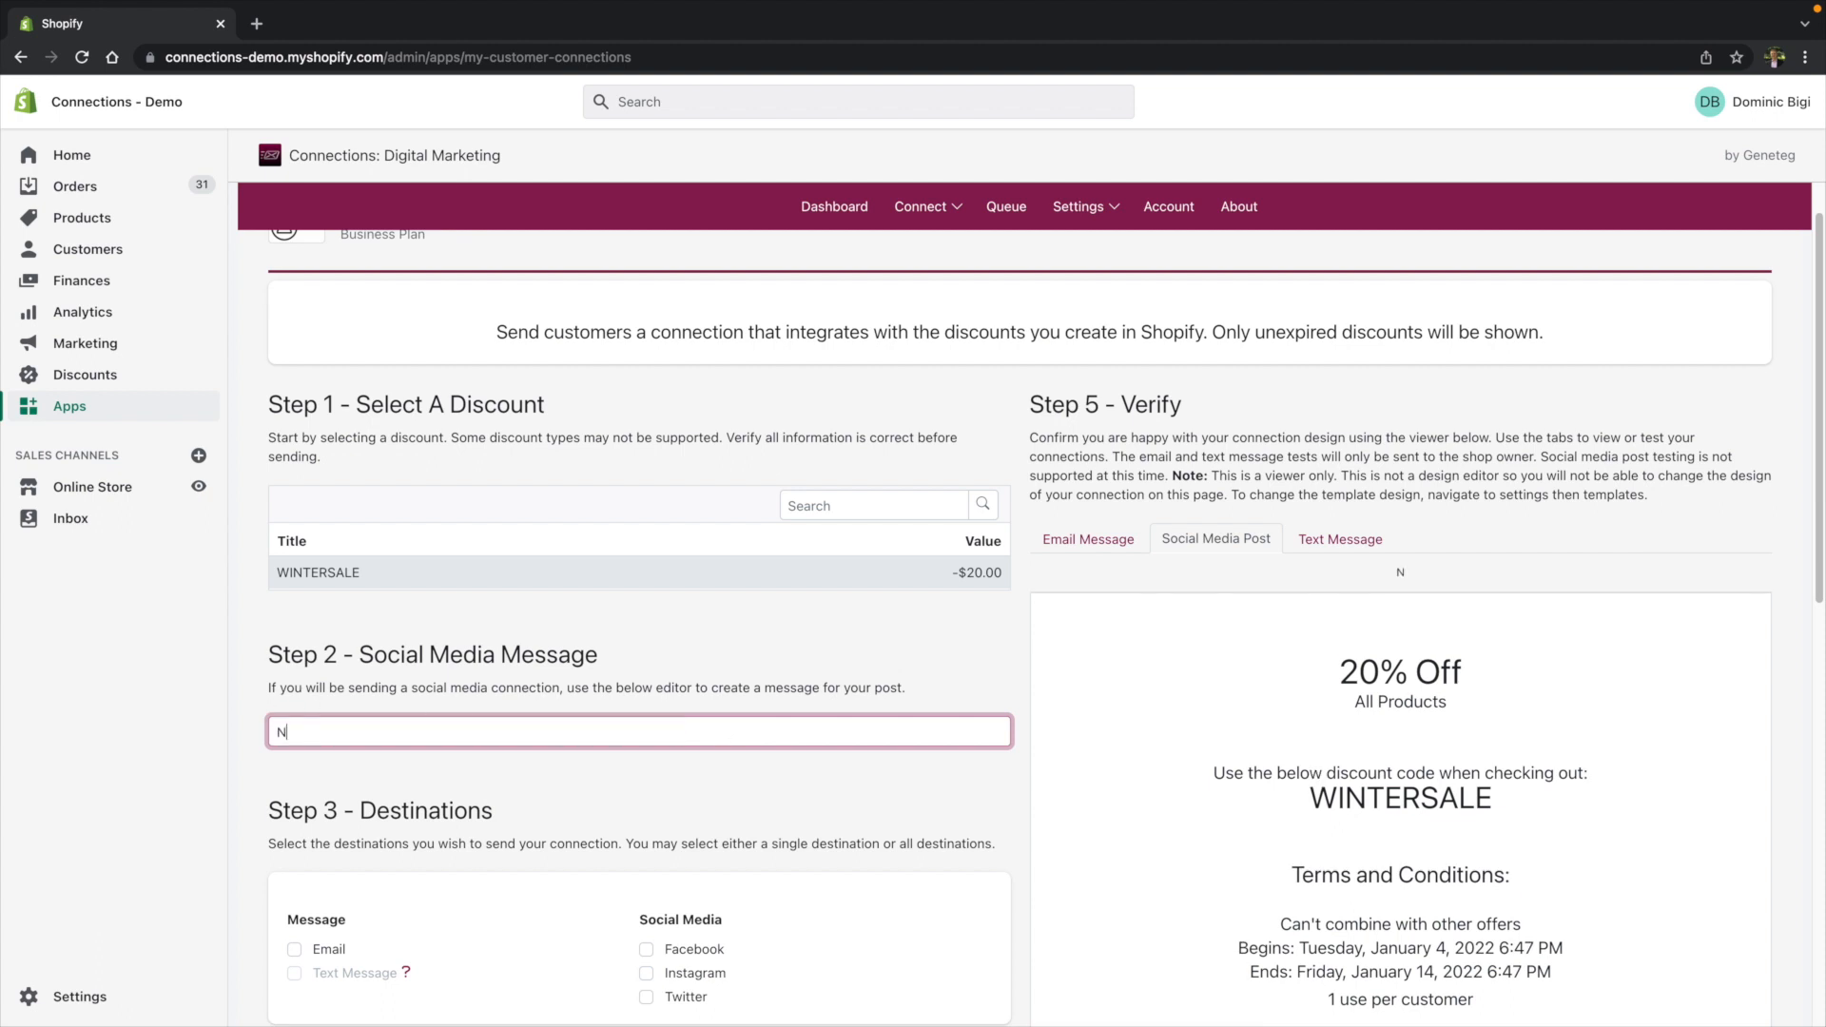
type(" Store Discount")
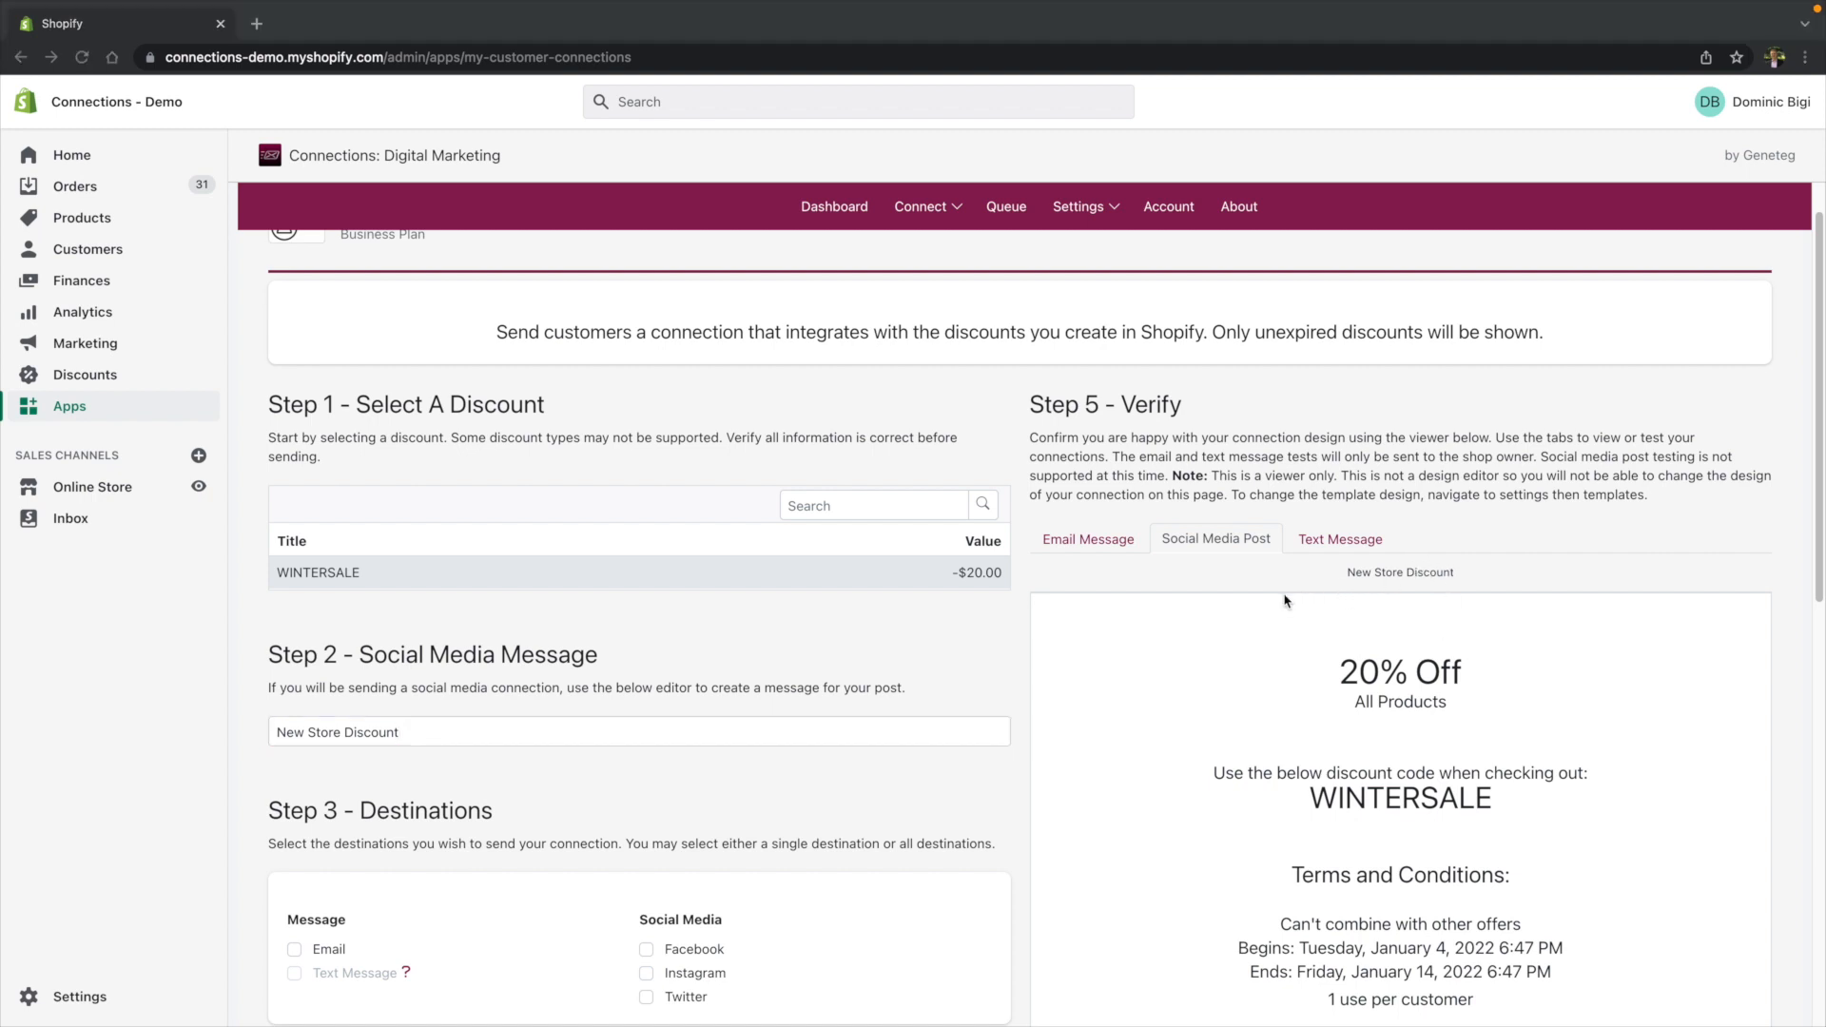
Select Email and Facebook as the destinations for the discount connection
scroll(475, 591, "down", 1)
scroll(409, 799, "down", 2)
scroll(400, 772, "down", 2)
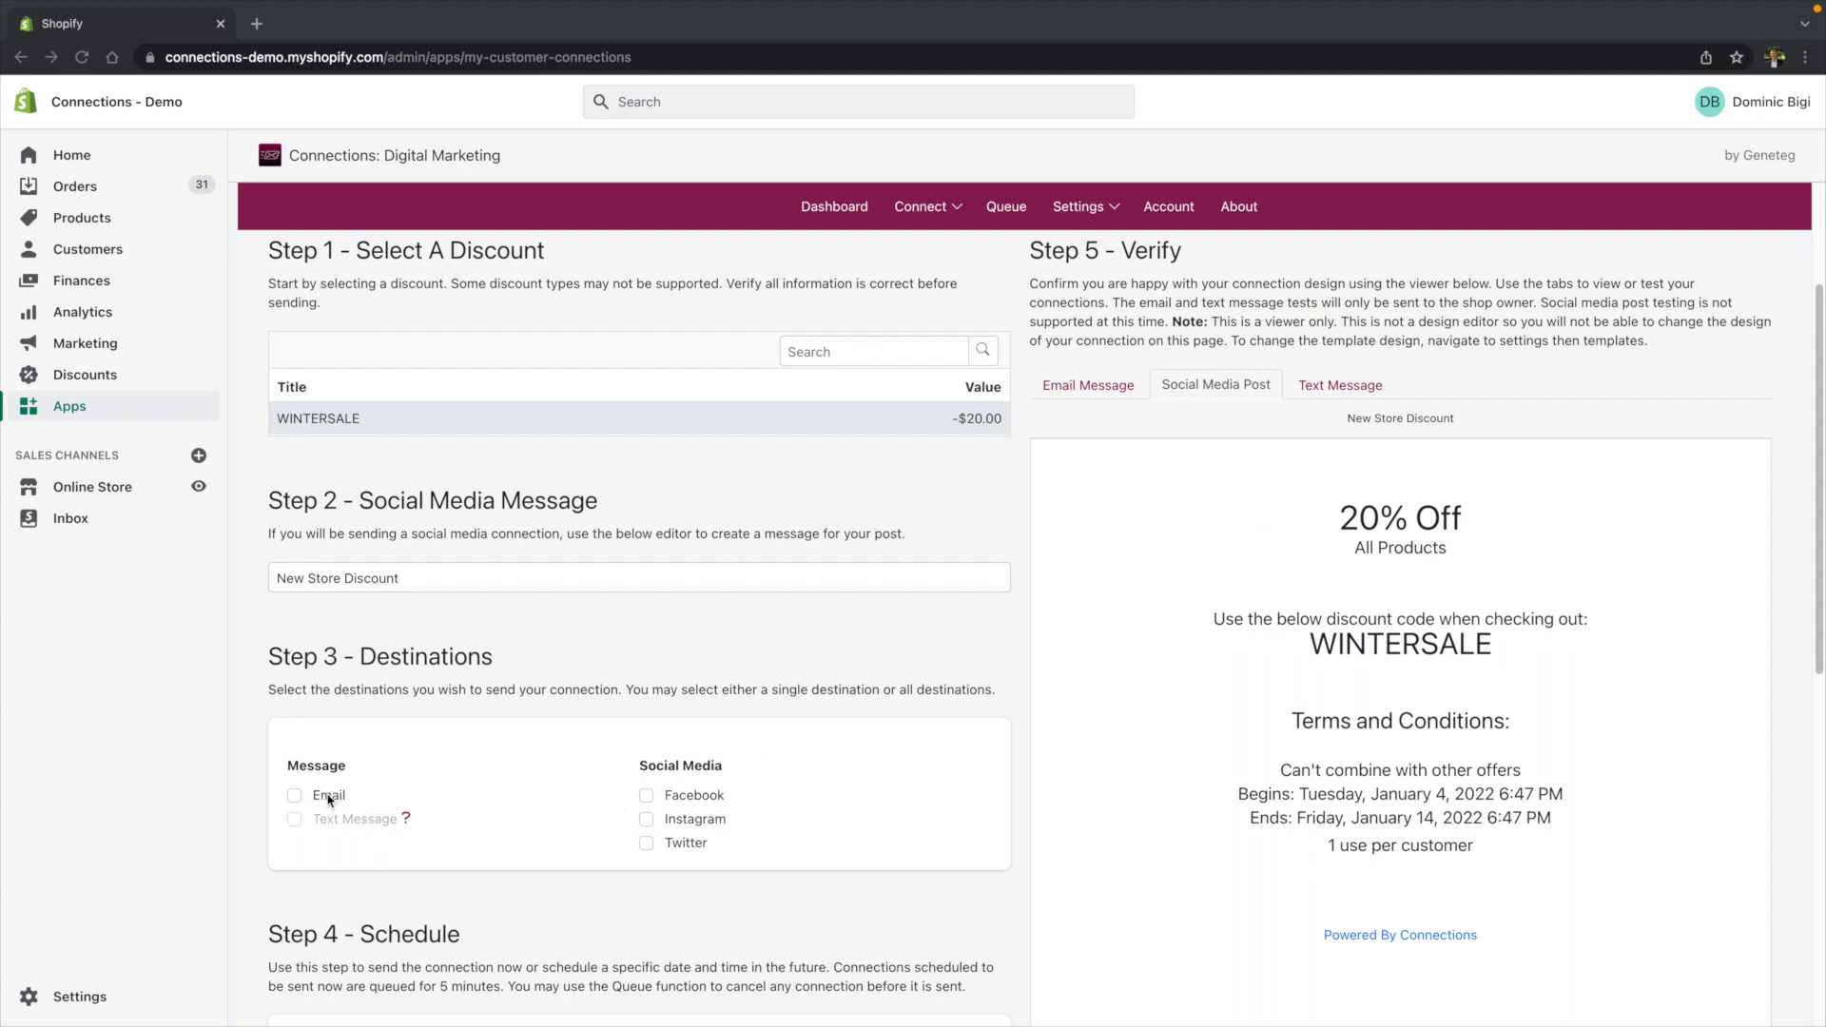
left_click(296, 797)
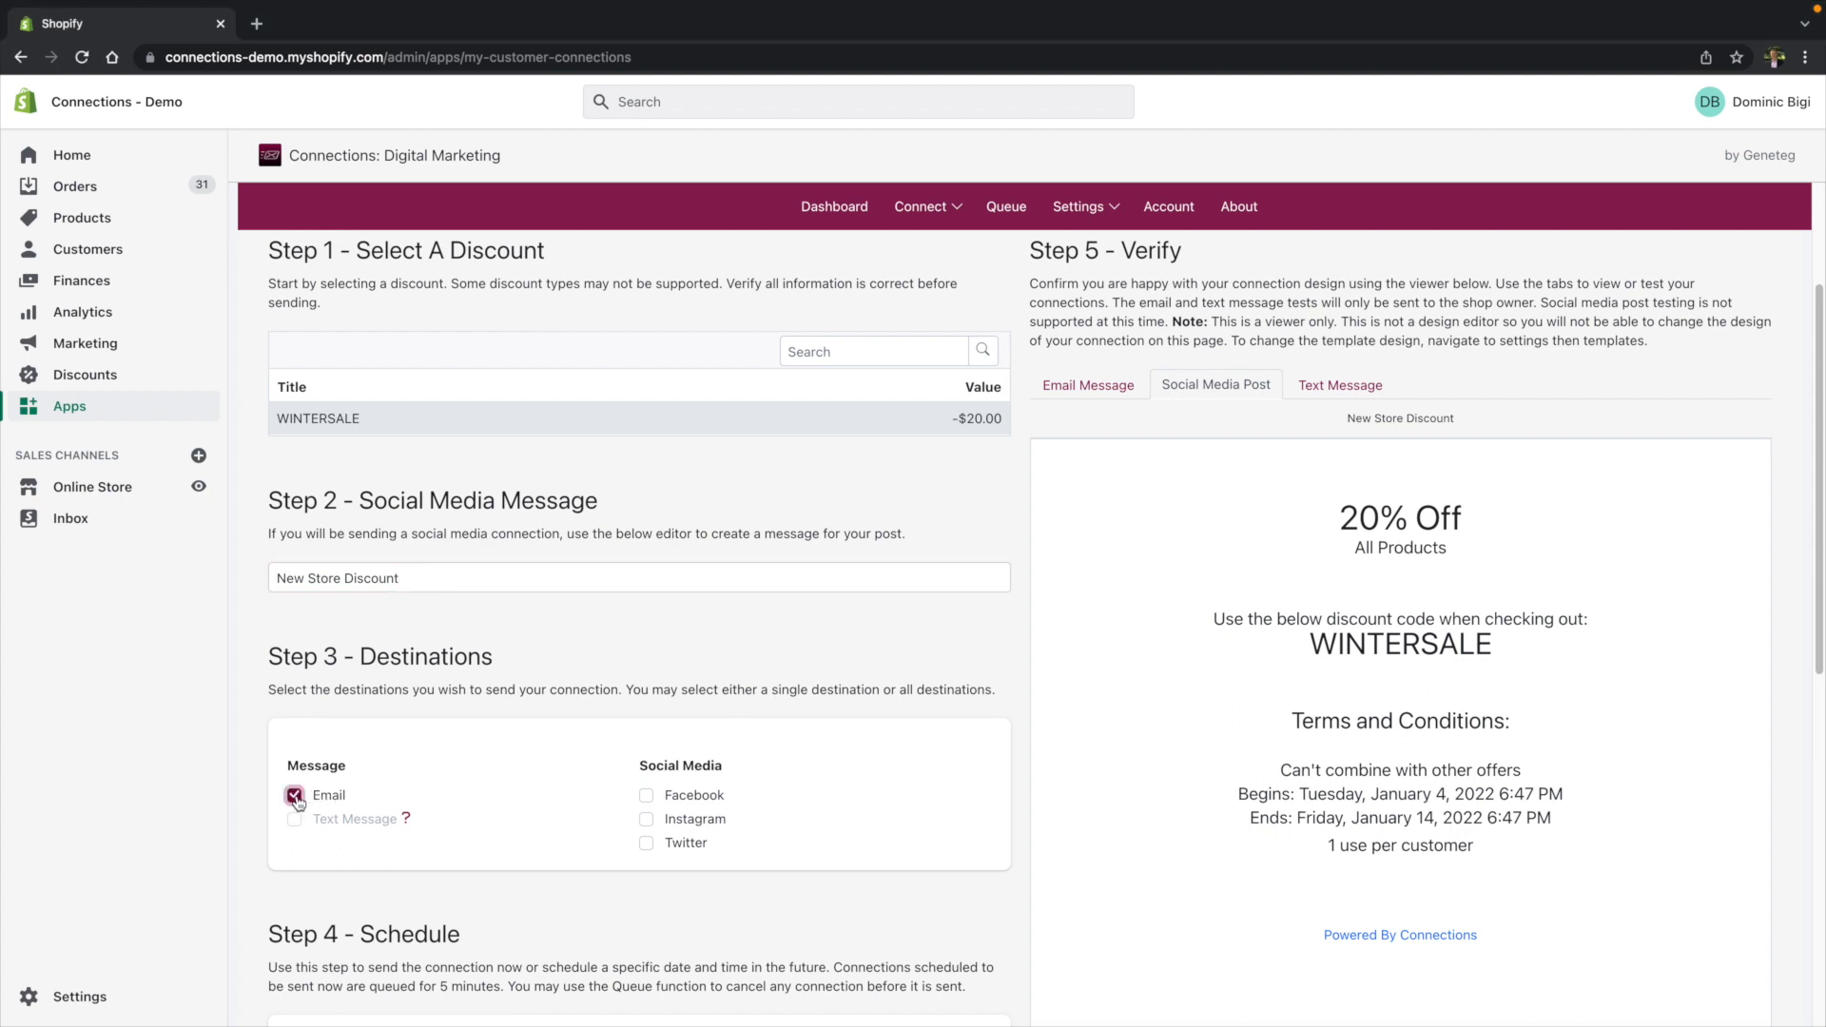
left_click(648, 797)
Schedule the connection to be sent later, on 1/20/2022 at 2:00 AM
scroll(452, 725, "down", 3)
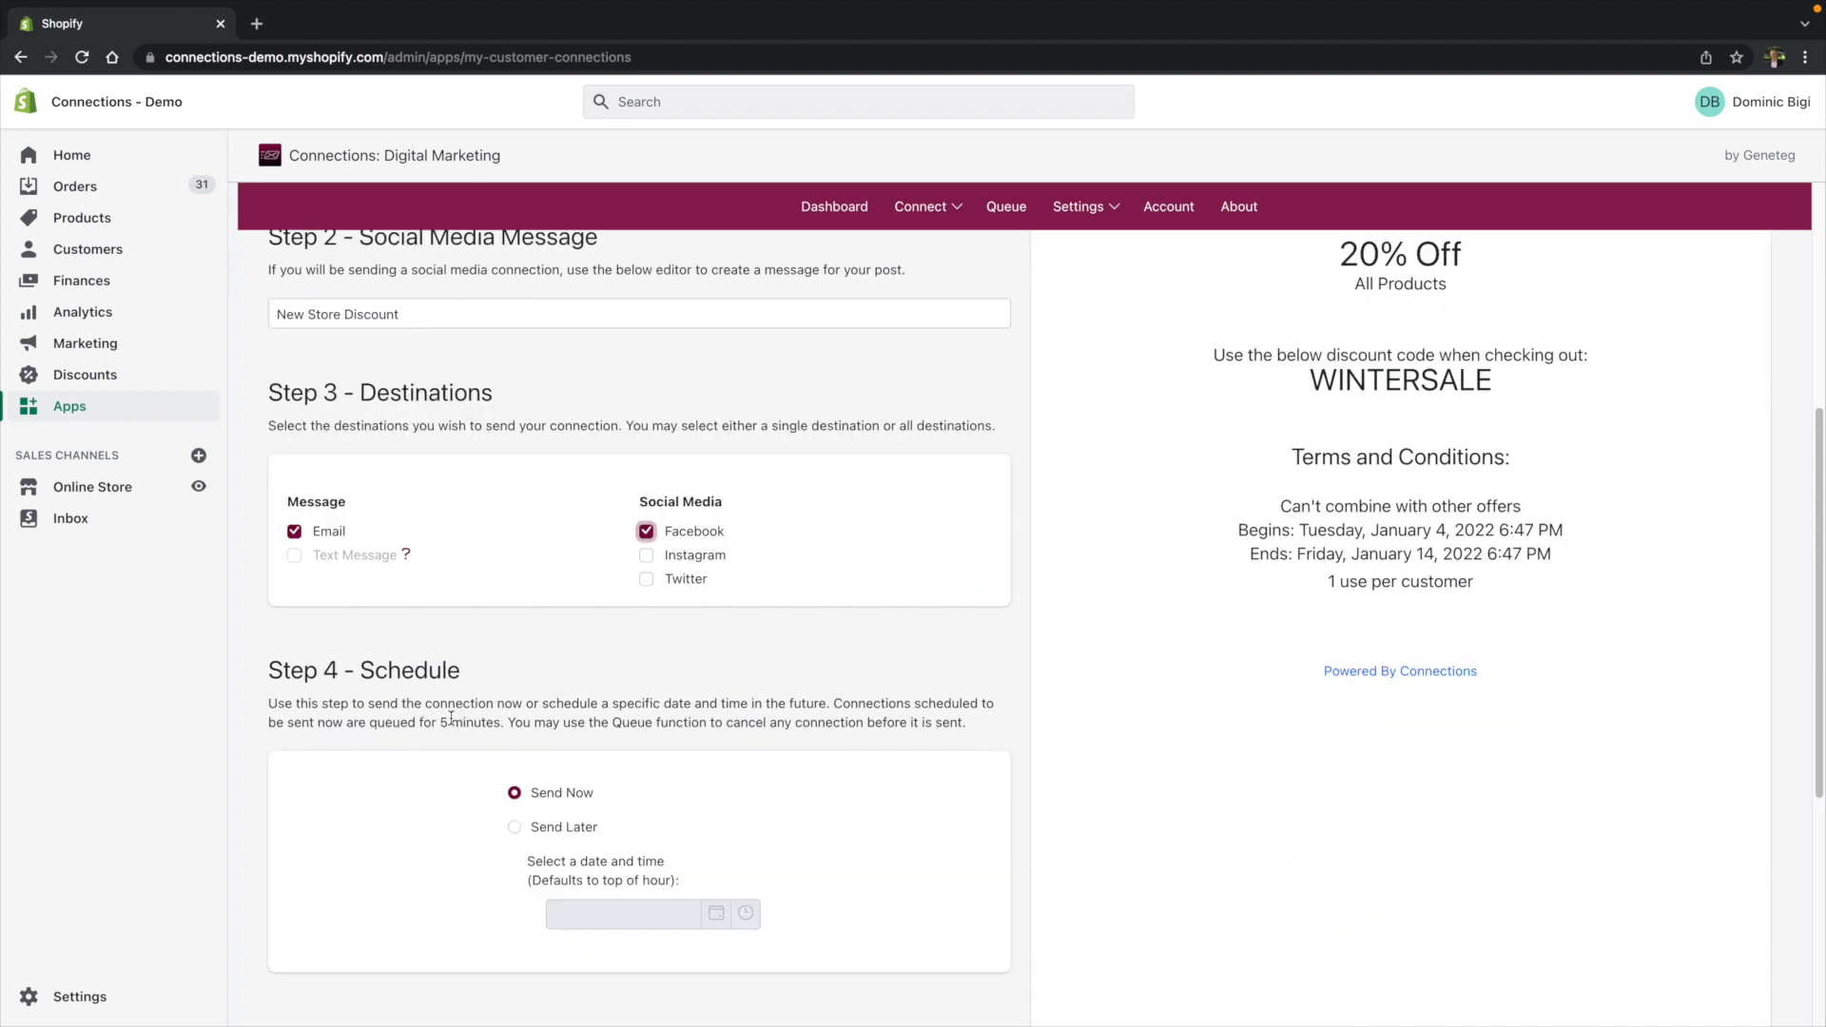
left_click(594, 829)
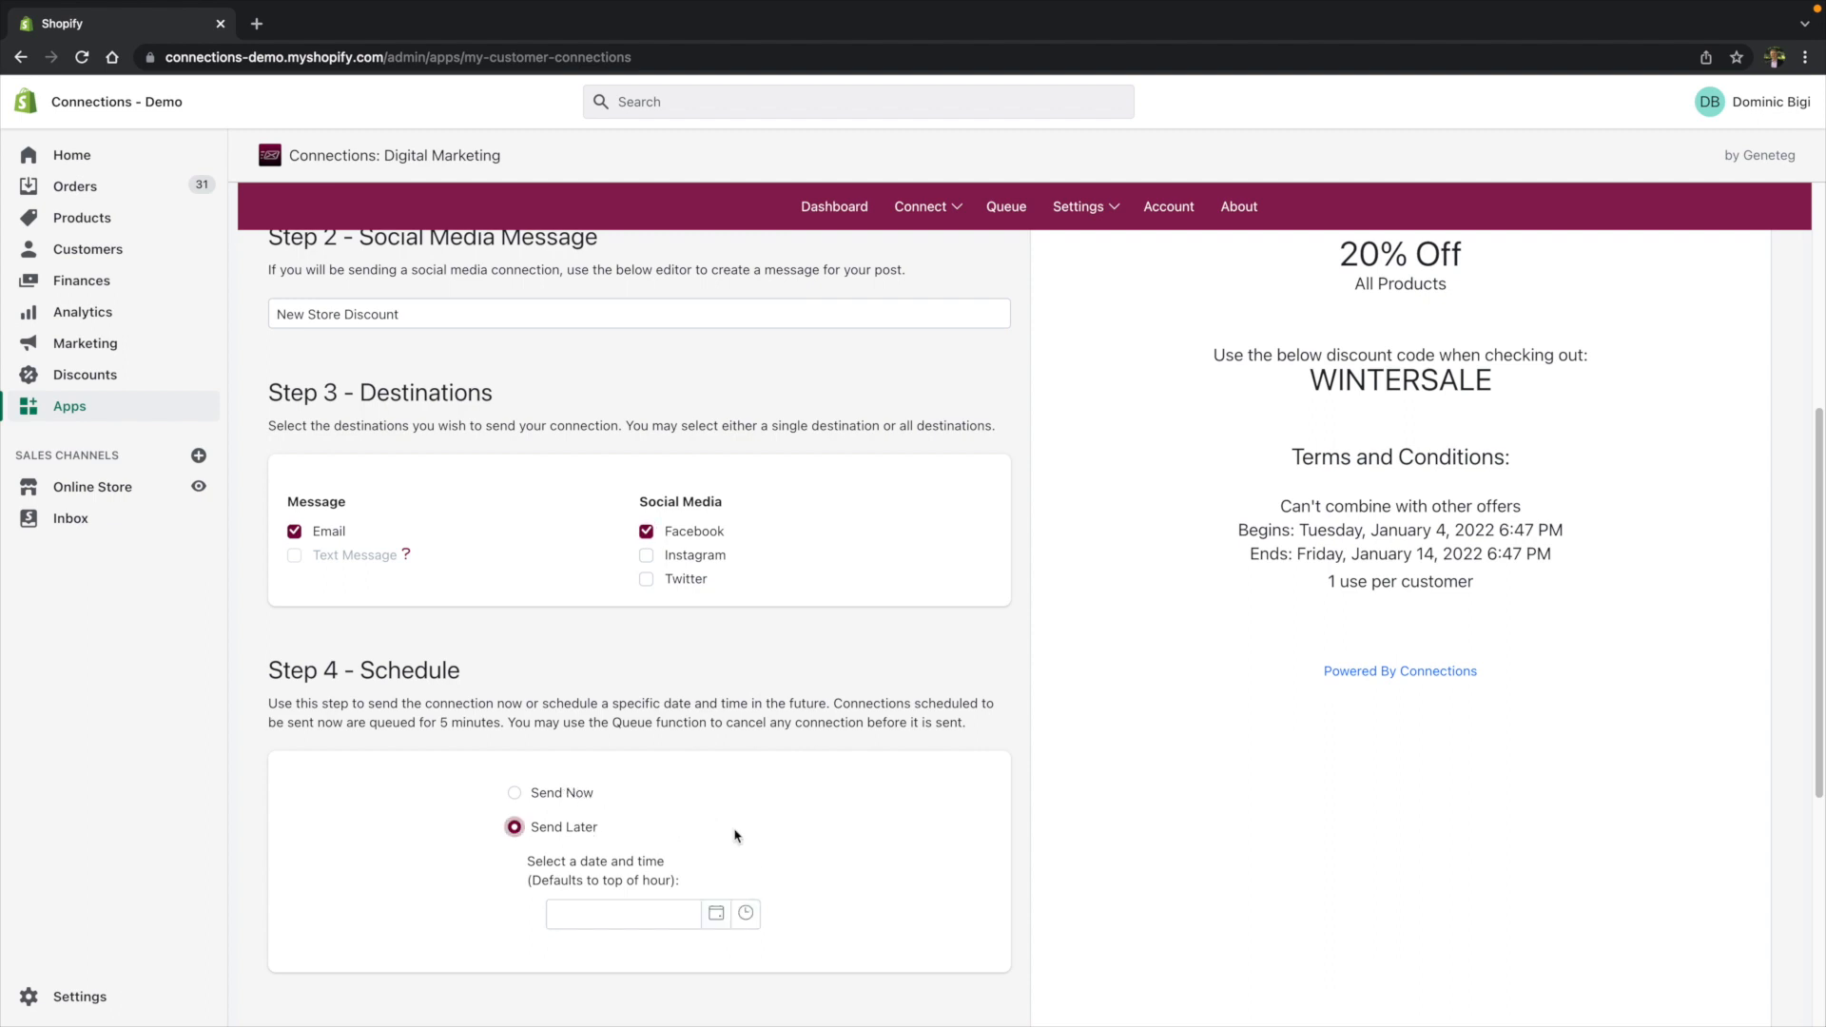
left_click(699, 914)
left_click(716, 913)
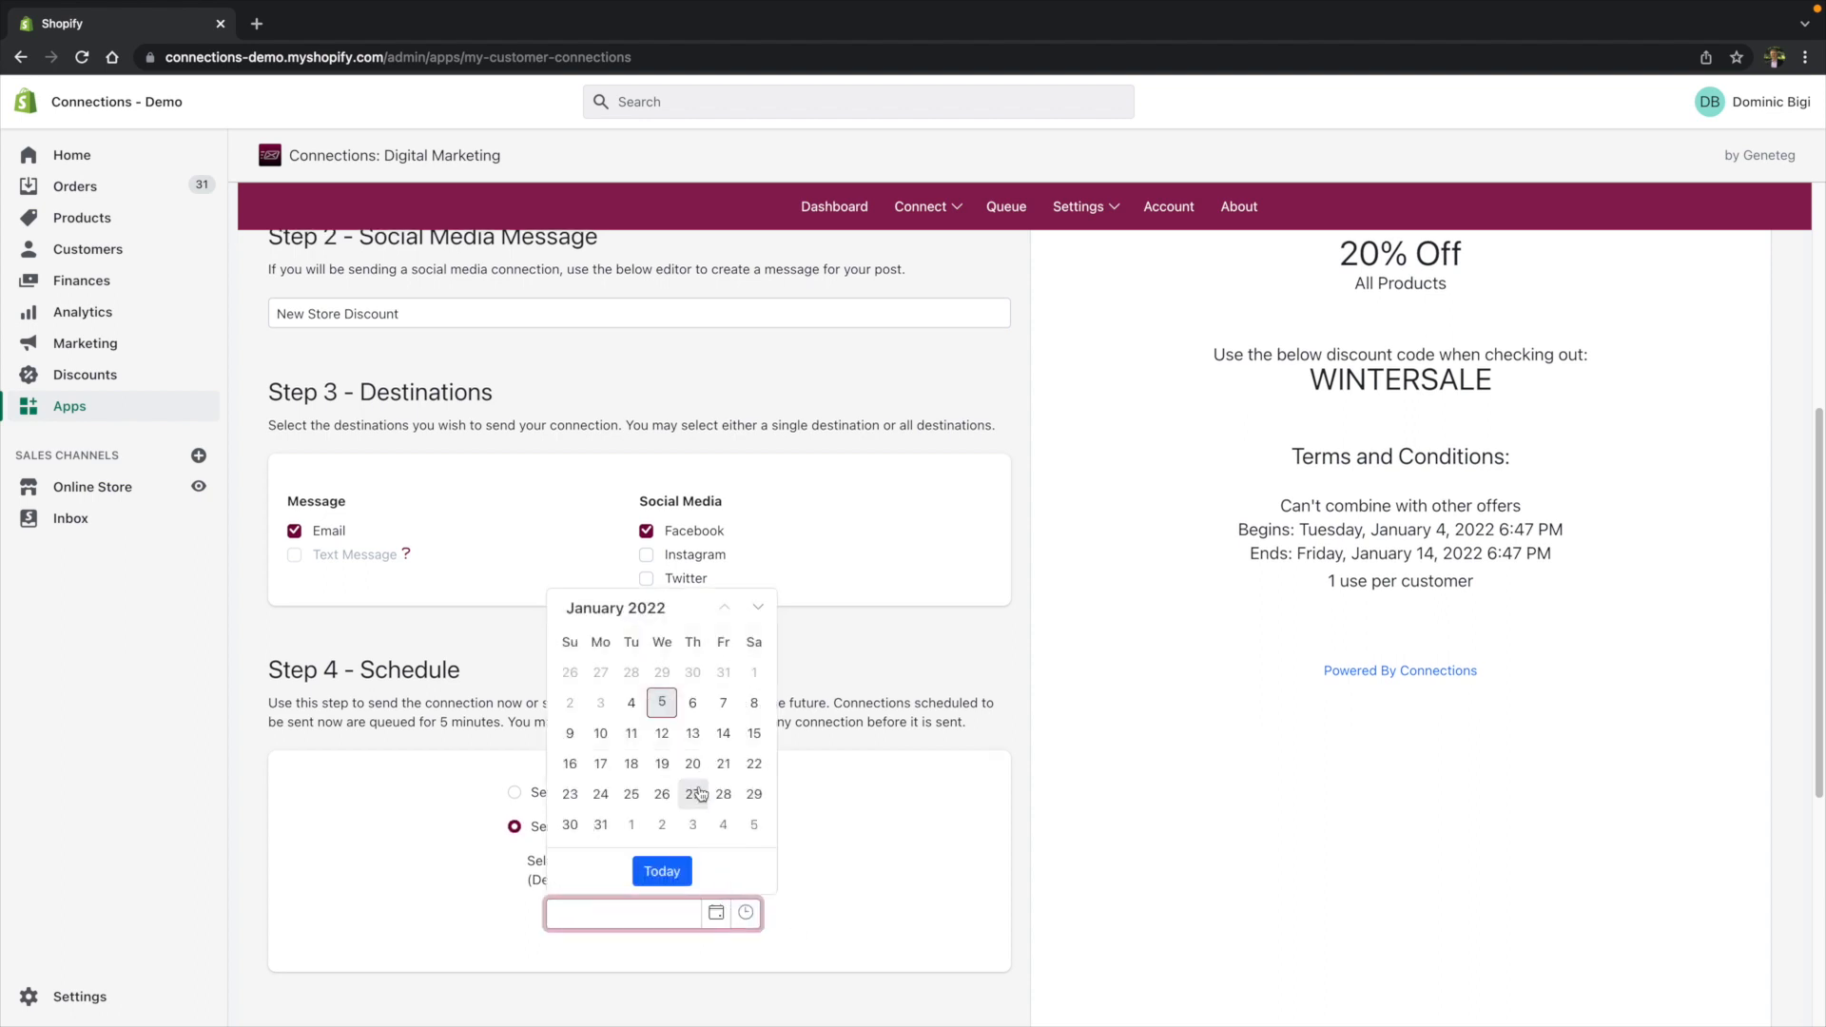
left_click(697, 758)
left_click(761, 913)
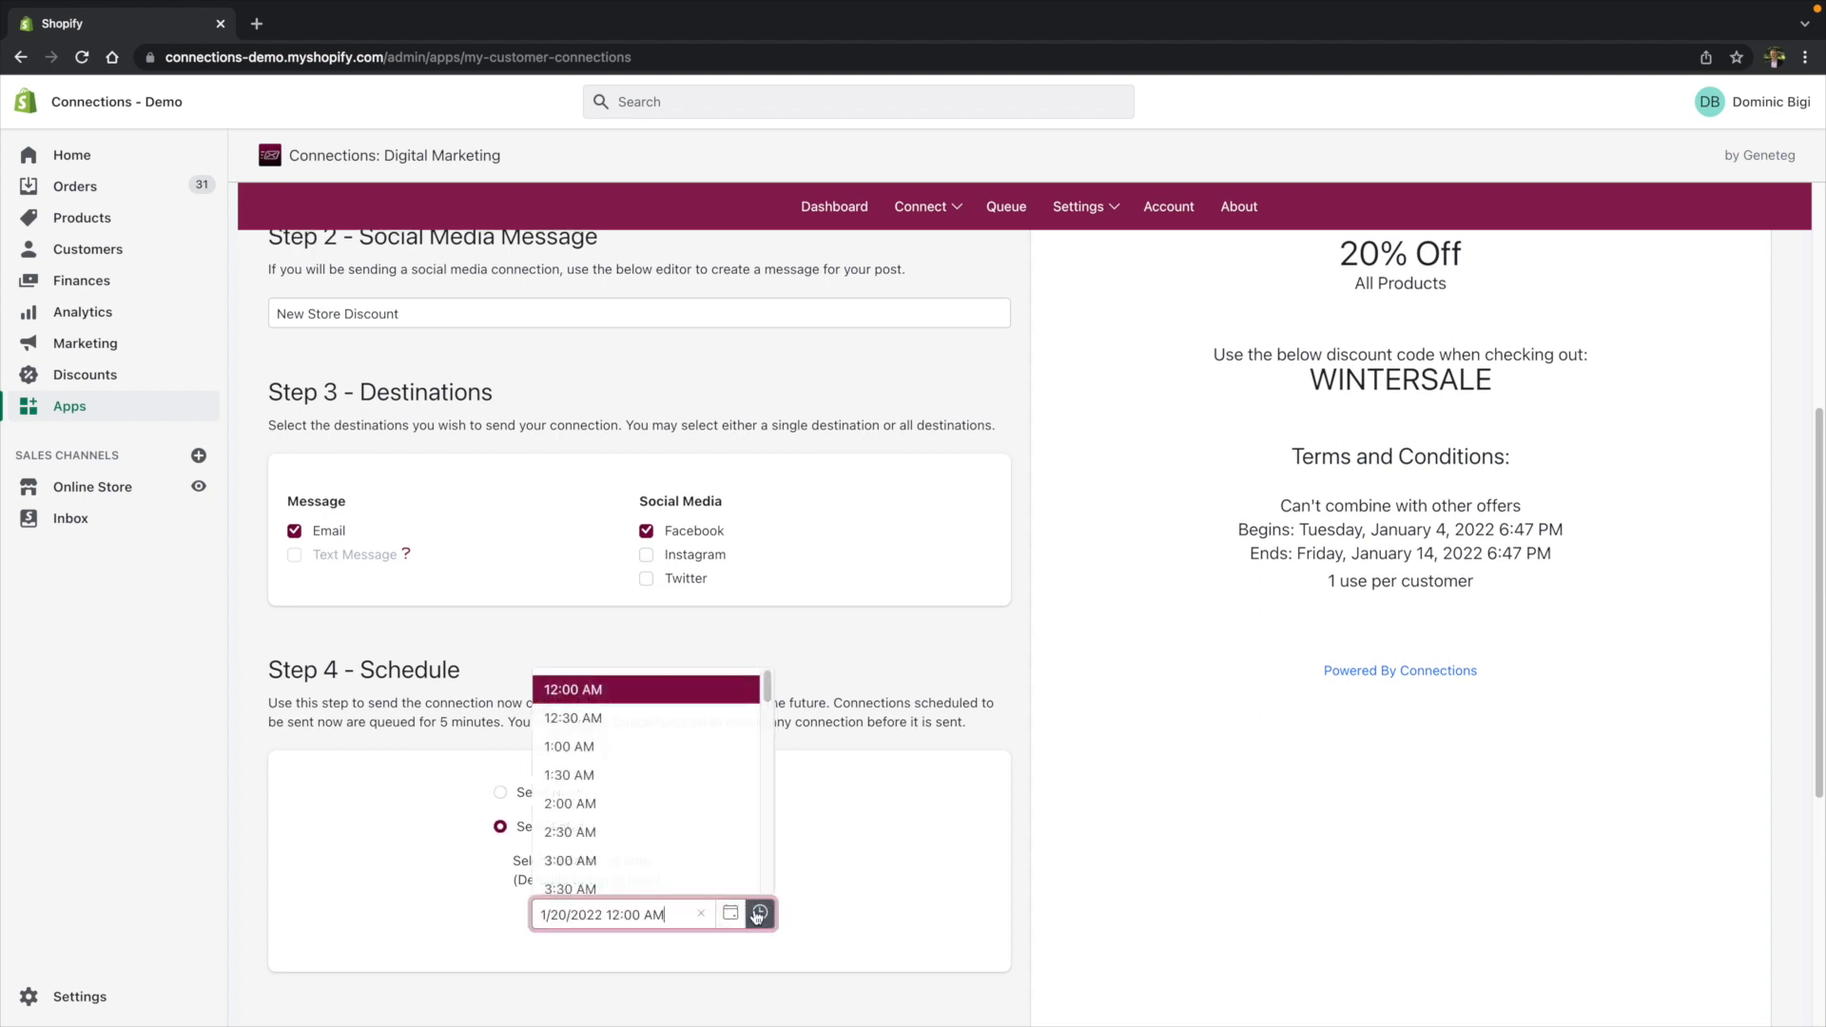
left_click(673, 807)
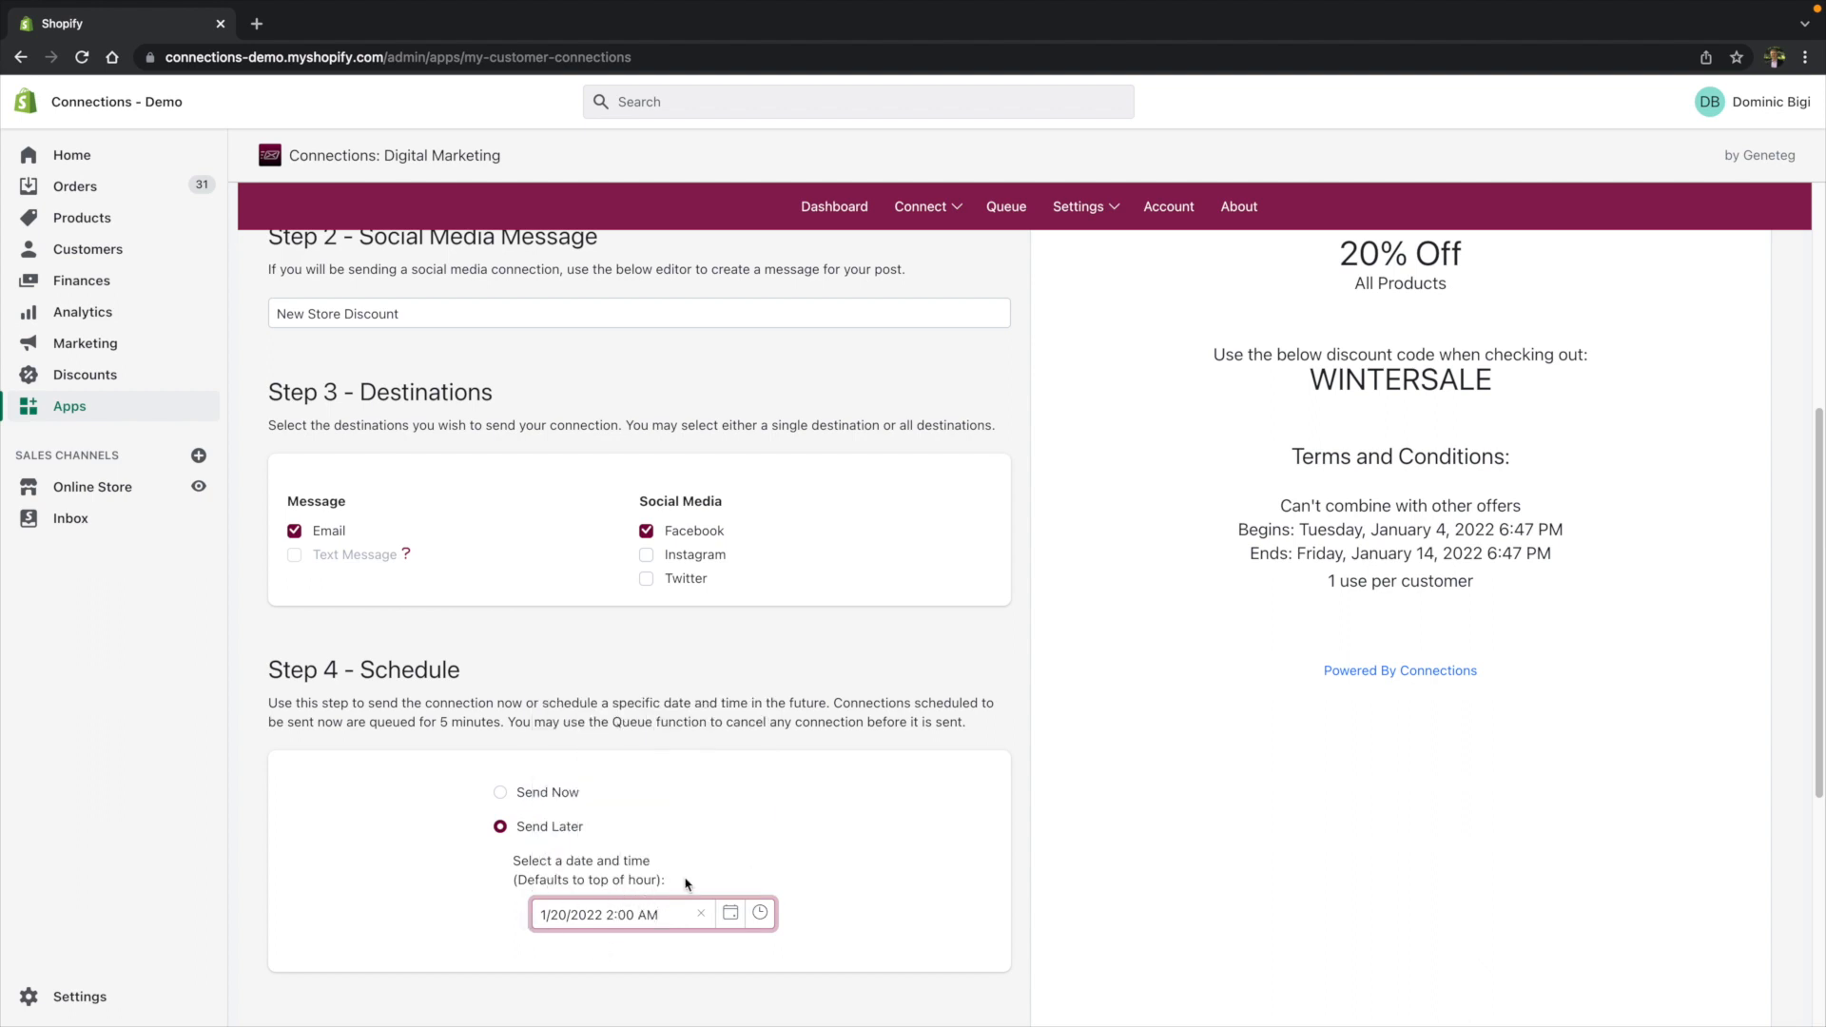
left_click(1175, 639)
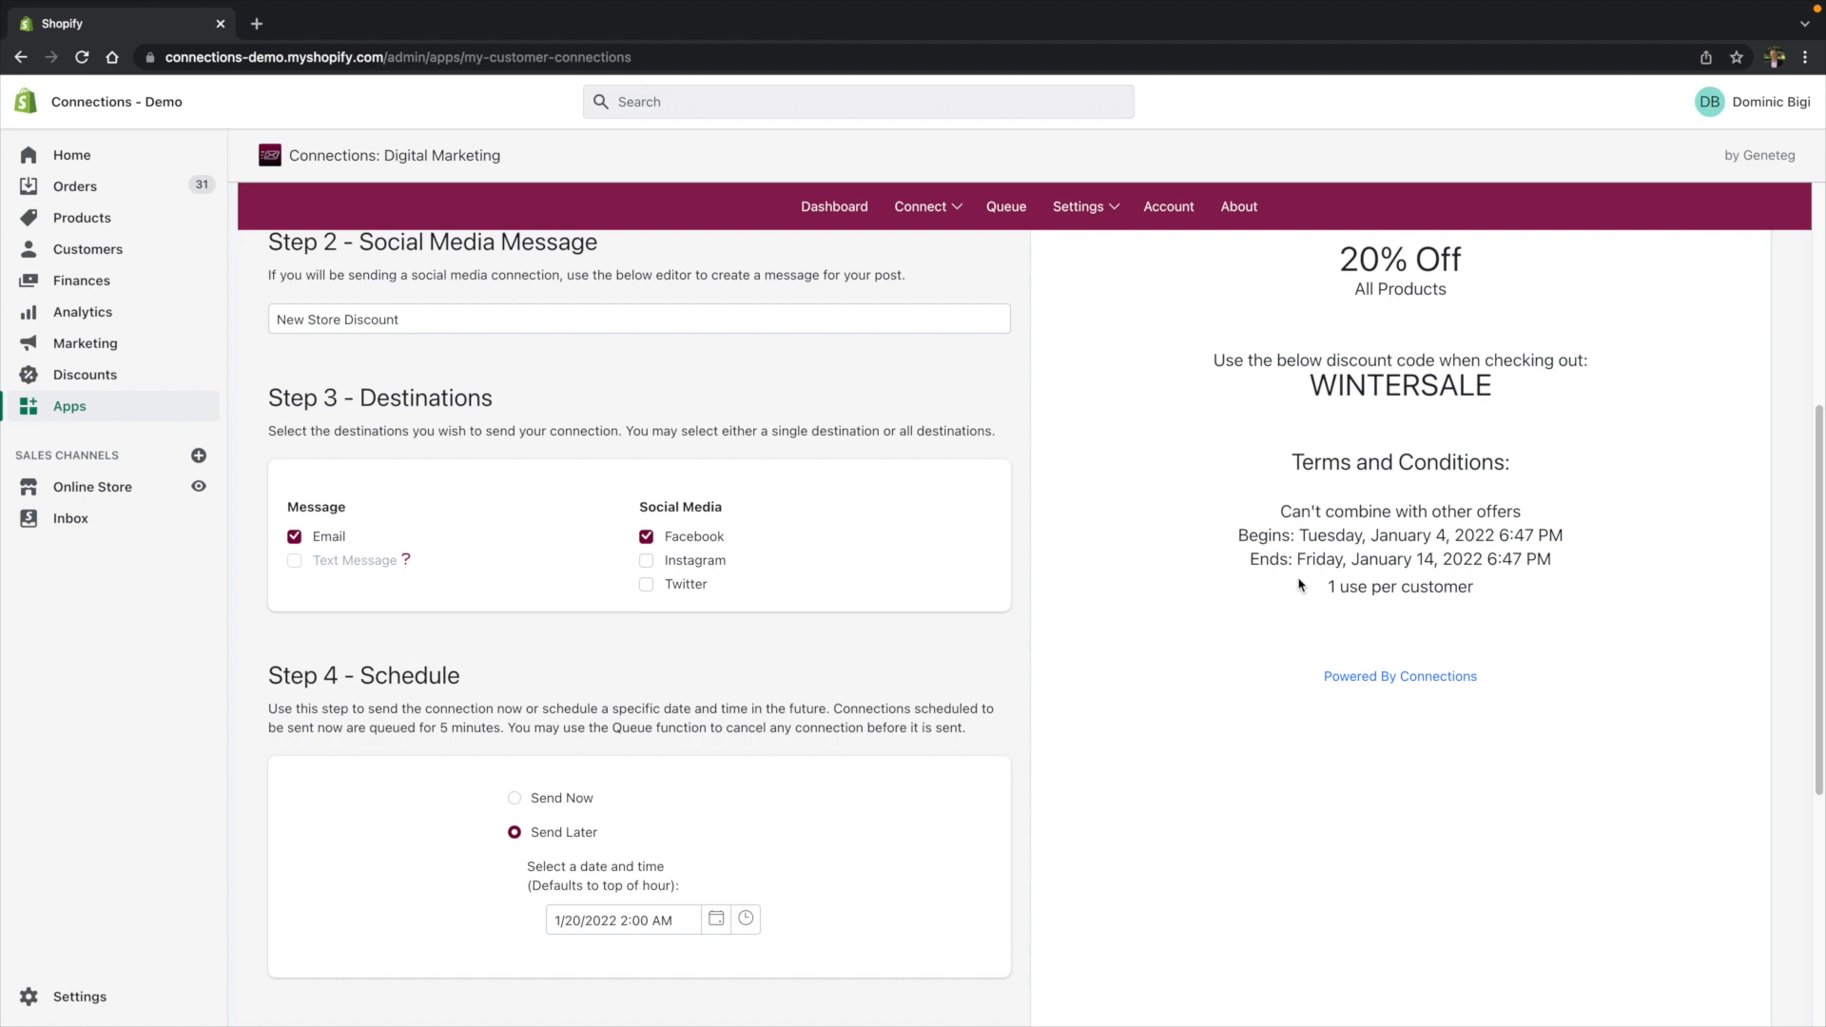
Review the discount connection's settings and switch the verification viewer back to the email message preview
scroll(1301, 585, "up", 5)
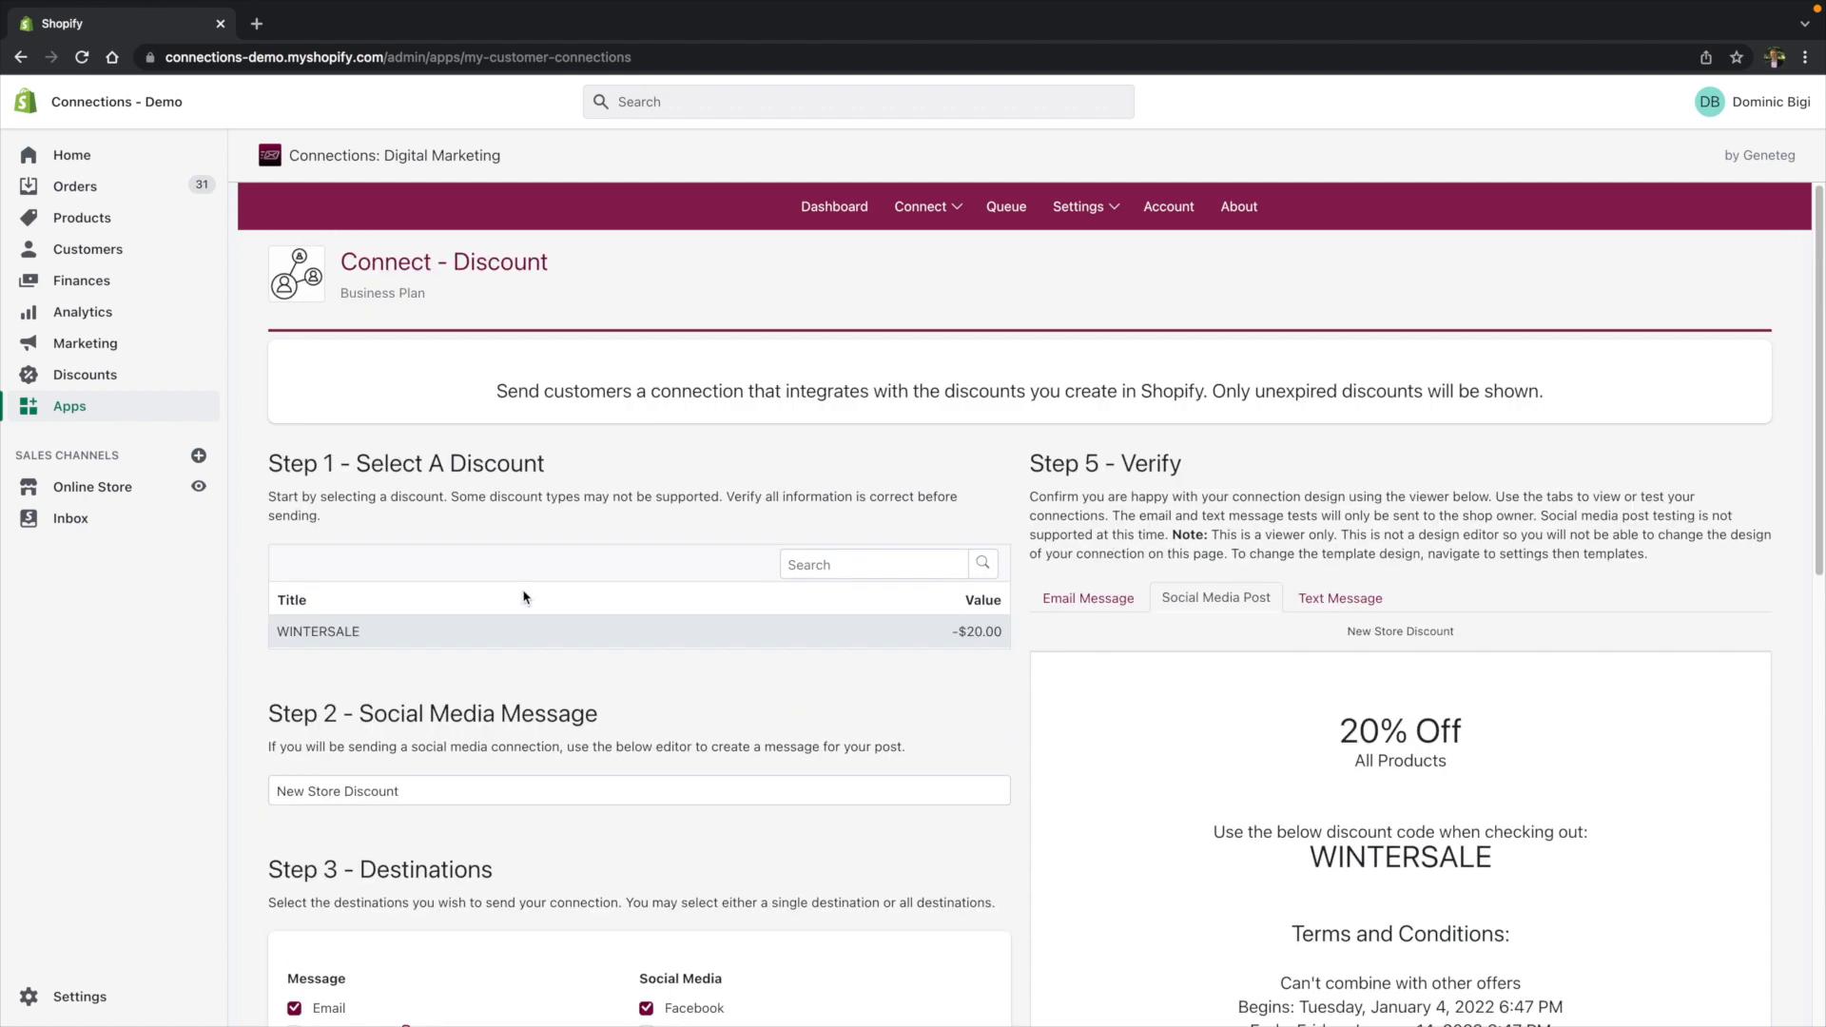
scroll(617, 933, "down", 1)
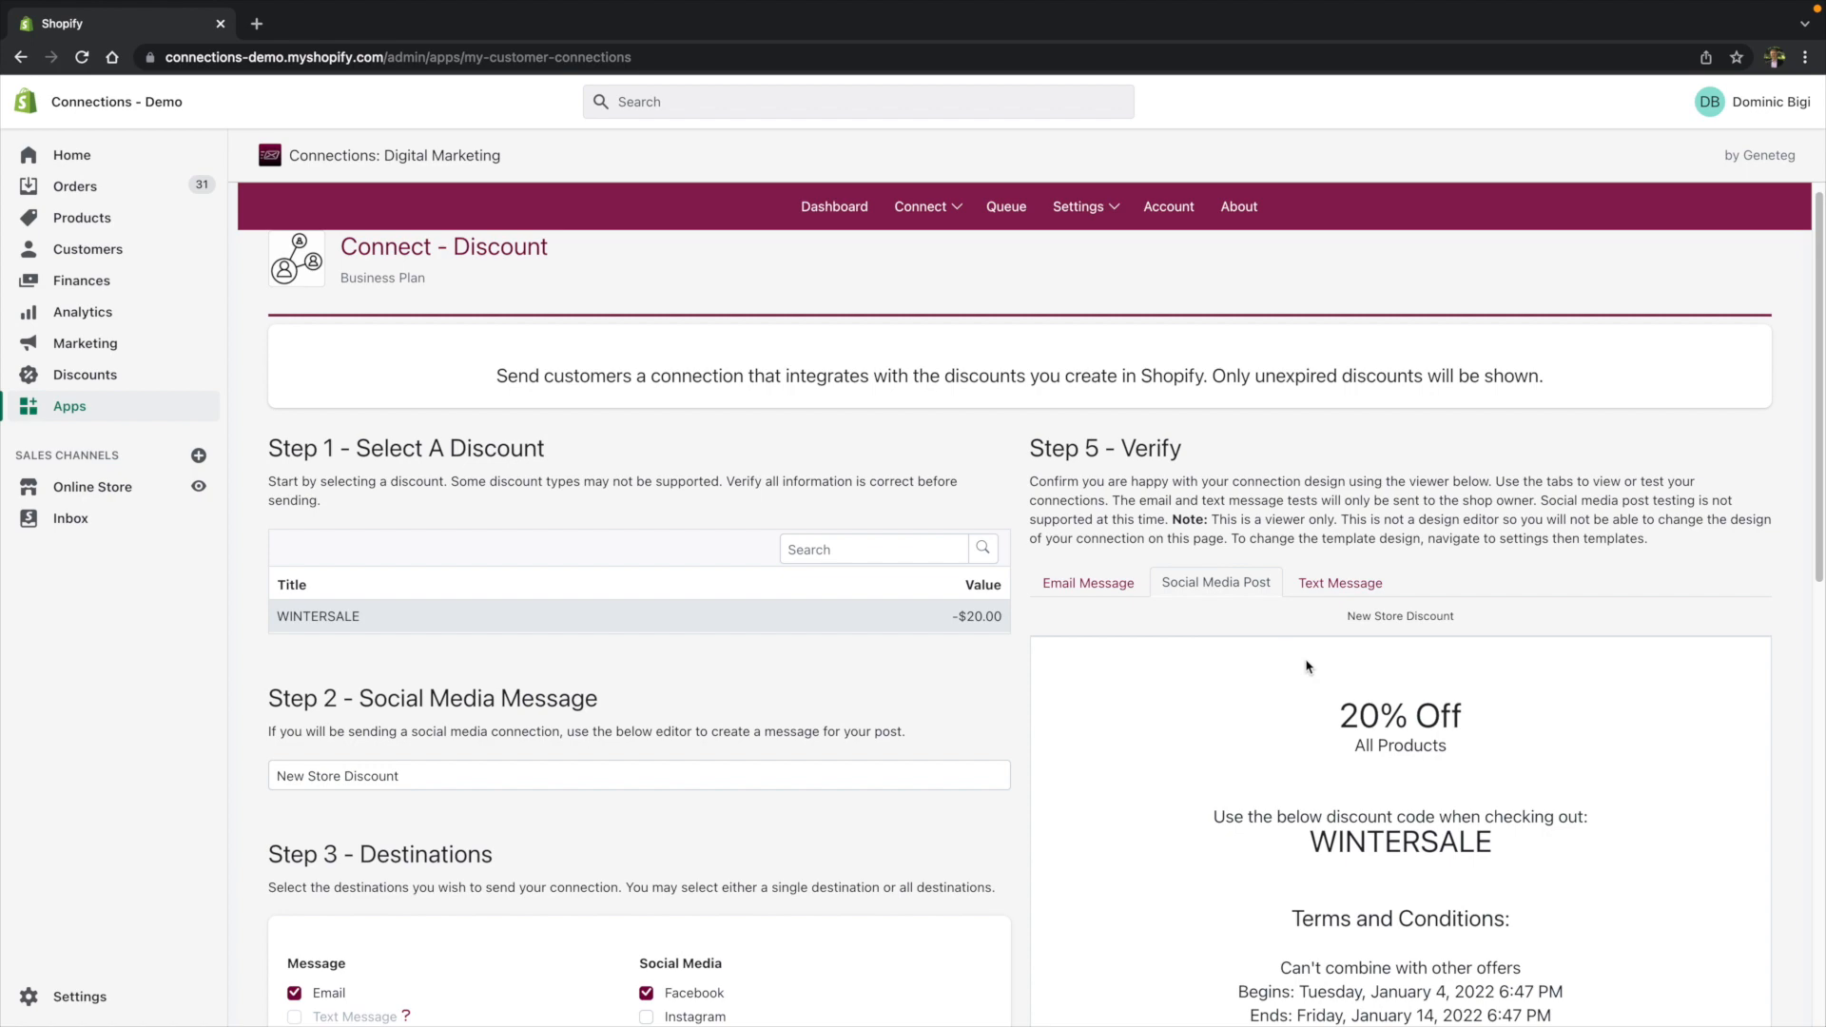
scroll(1303, 666, "down", 3)
left_click(1094, 453)
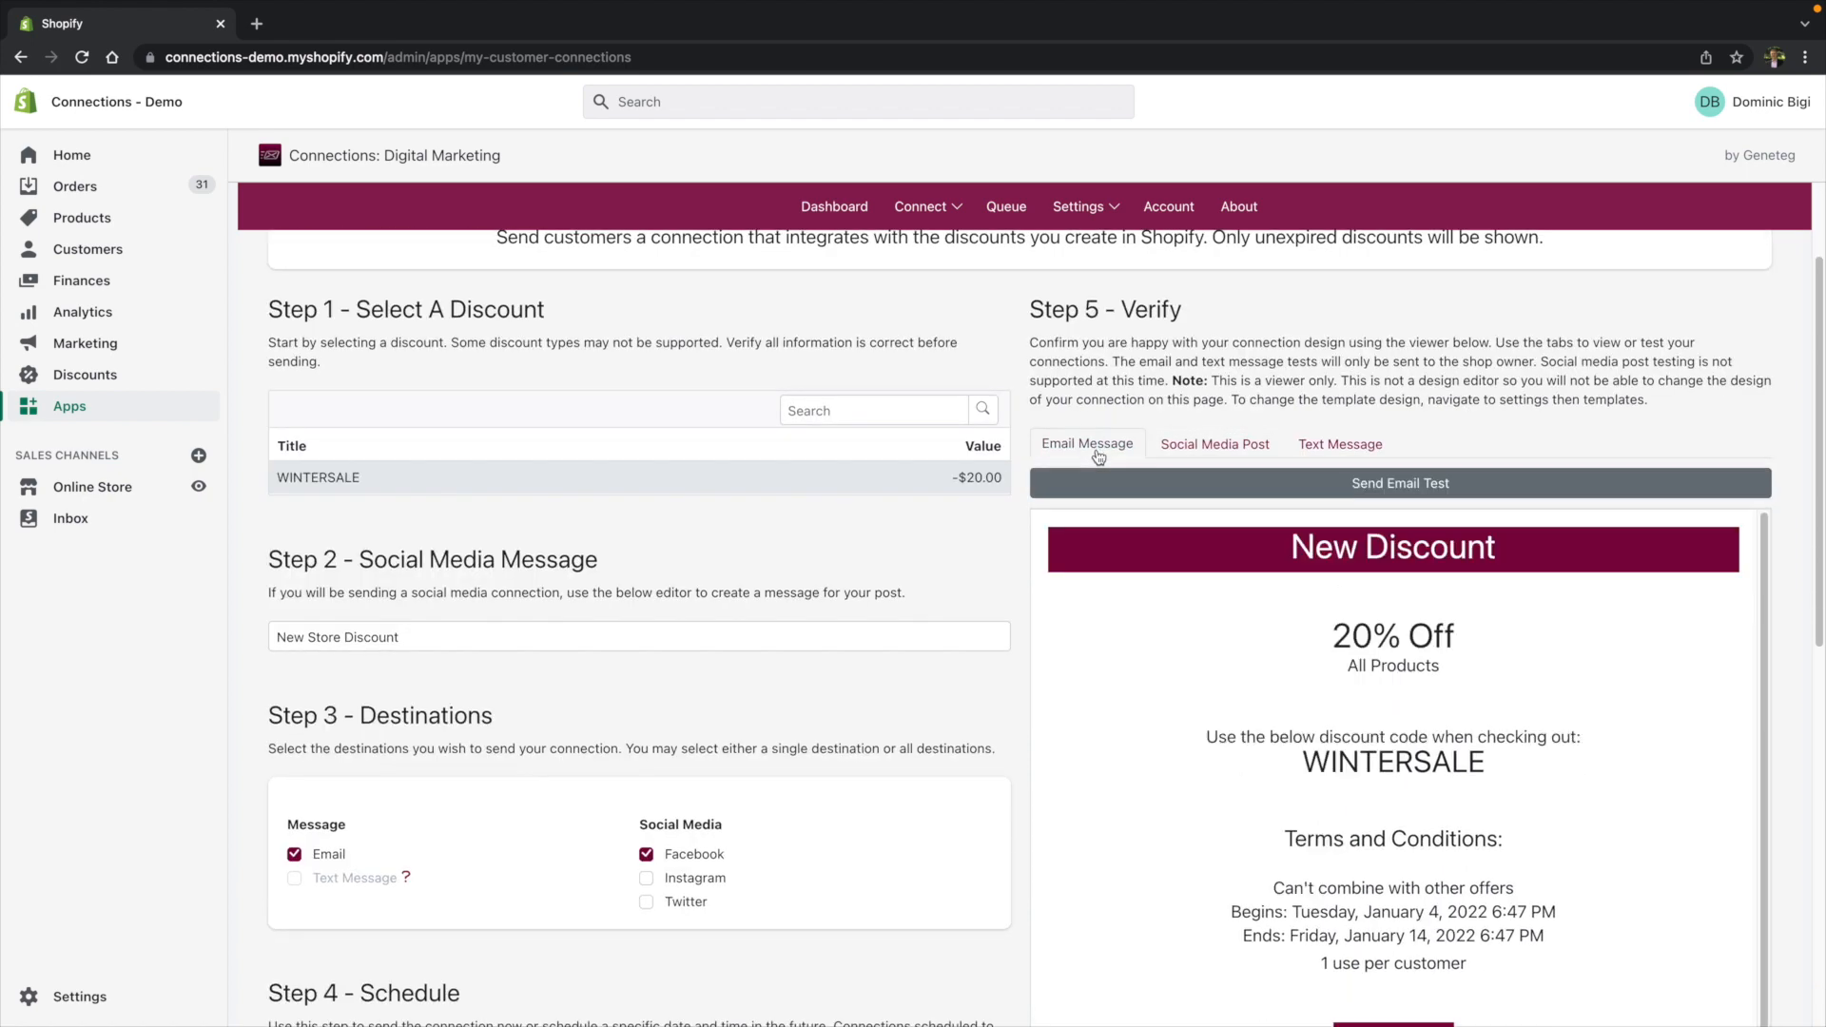
Compare the email message and social media post previews of the WINTERSALE discount, including the terms and conditions
scroll(1460, 680, "down", 1)
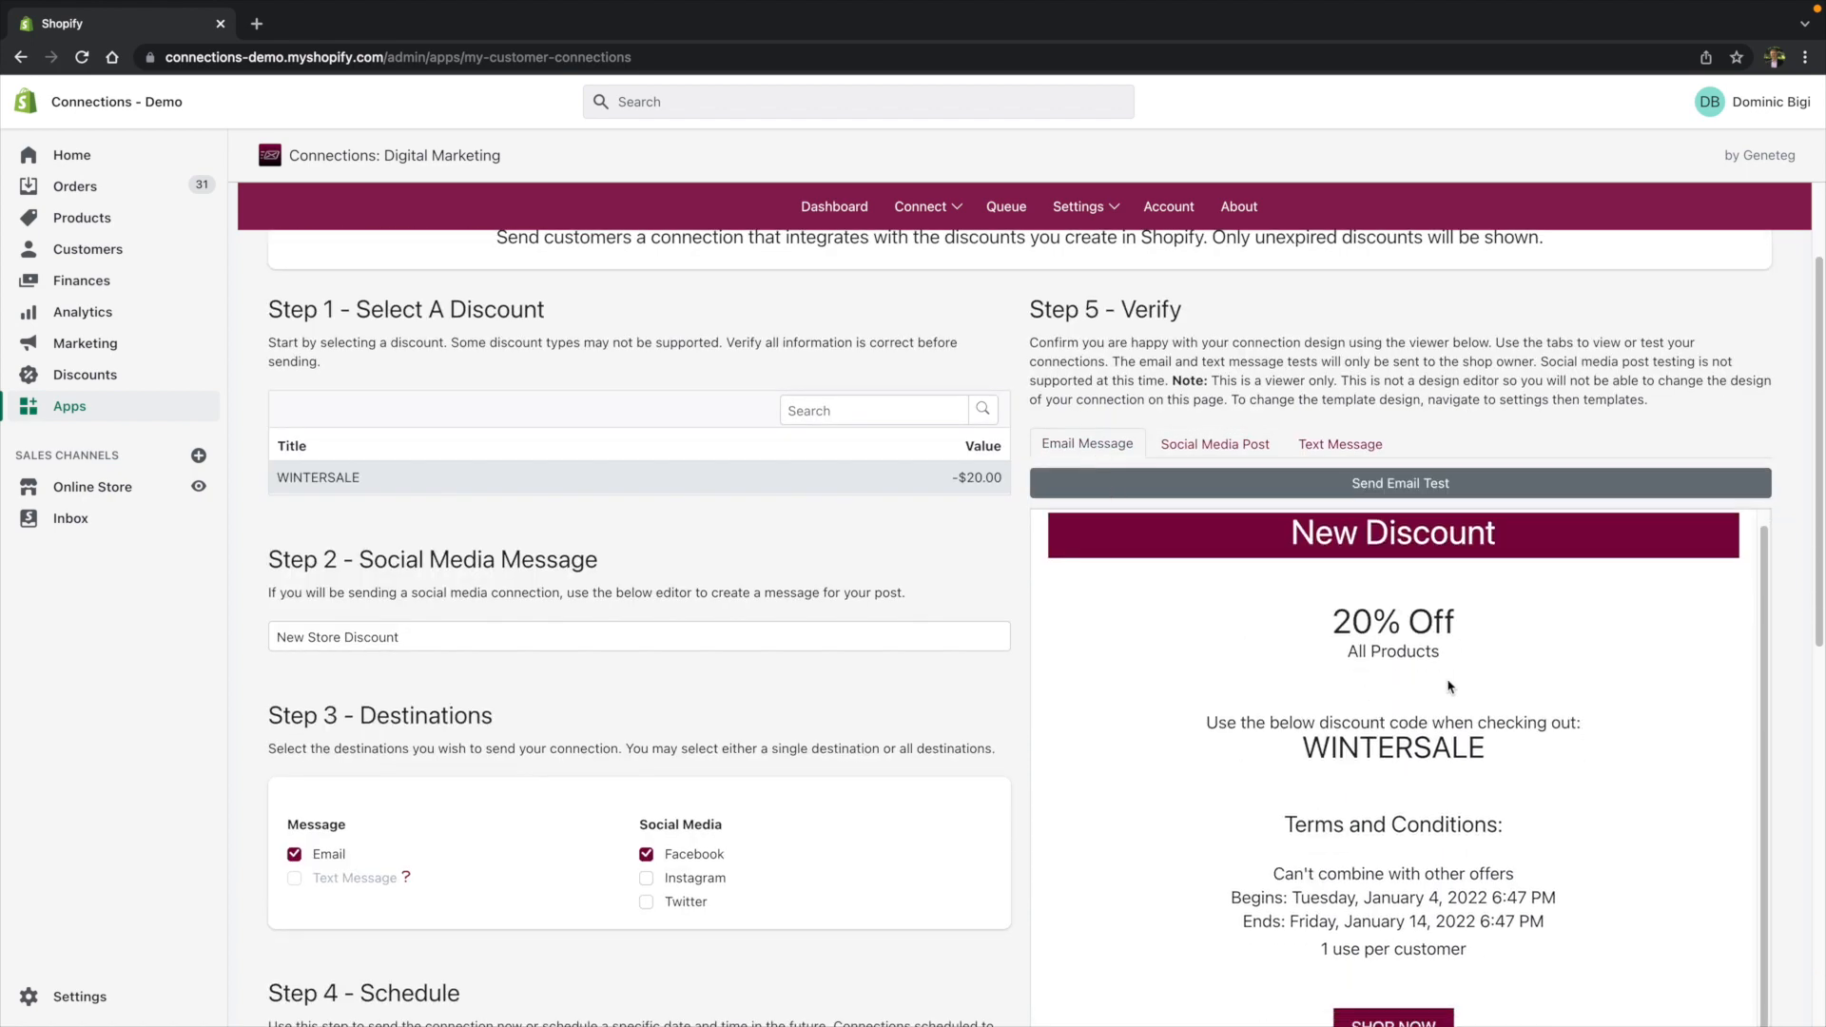
scroll(1575, 630, "down", 1)
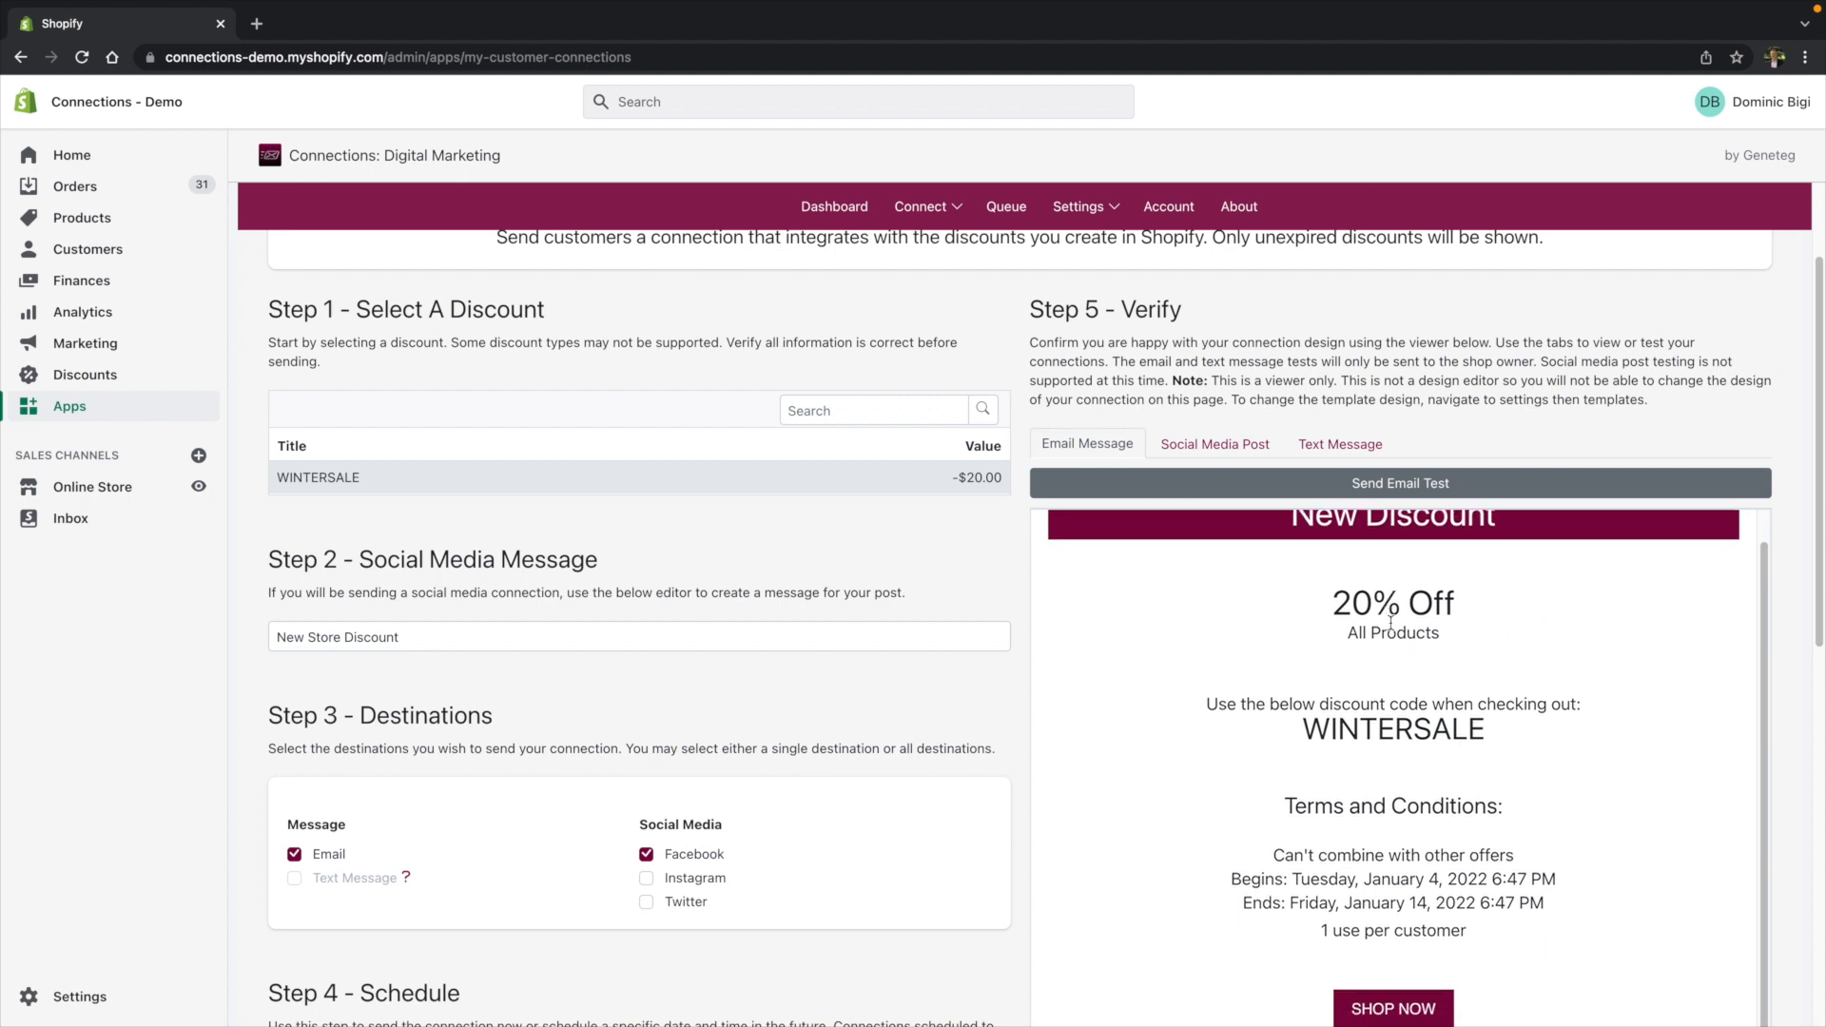
scroll(1391, 601, "down", 3)
left_click(1215, 453)
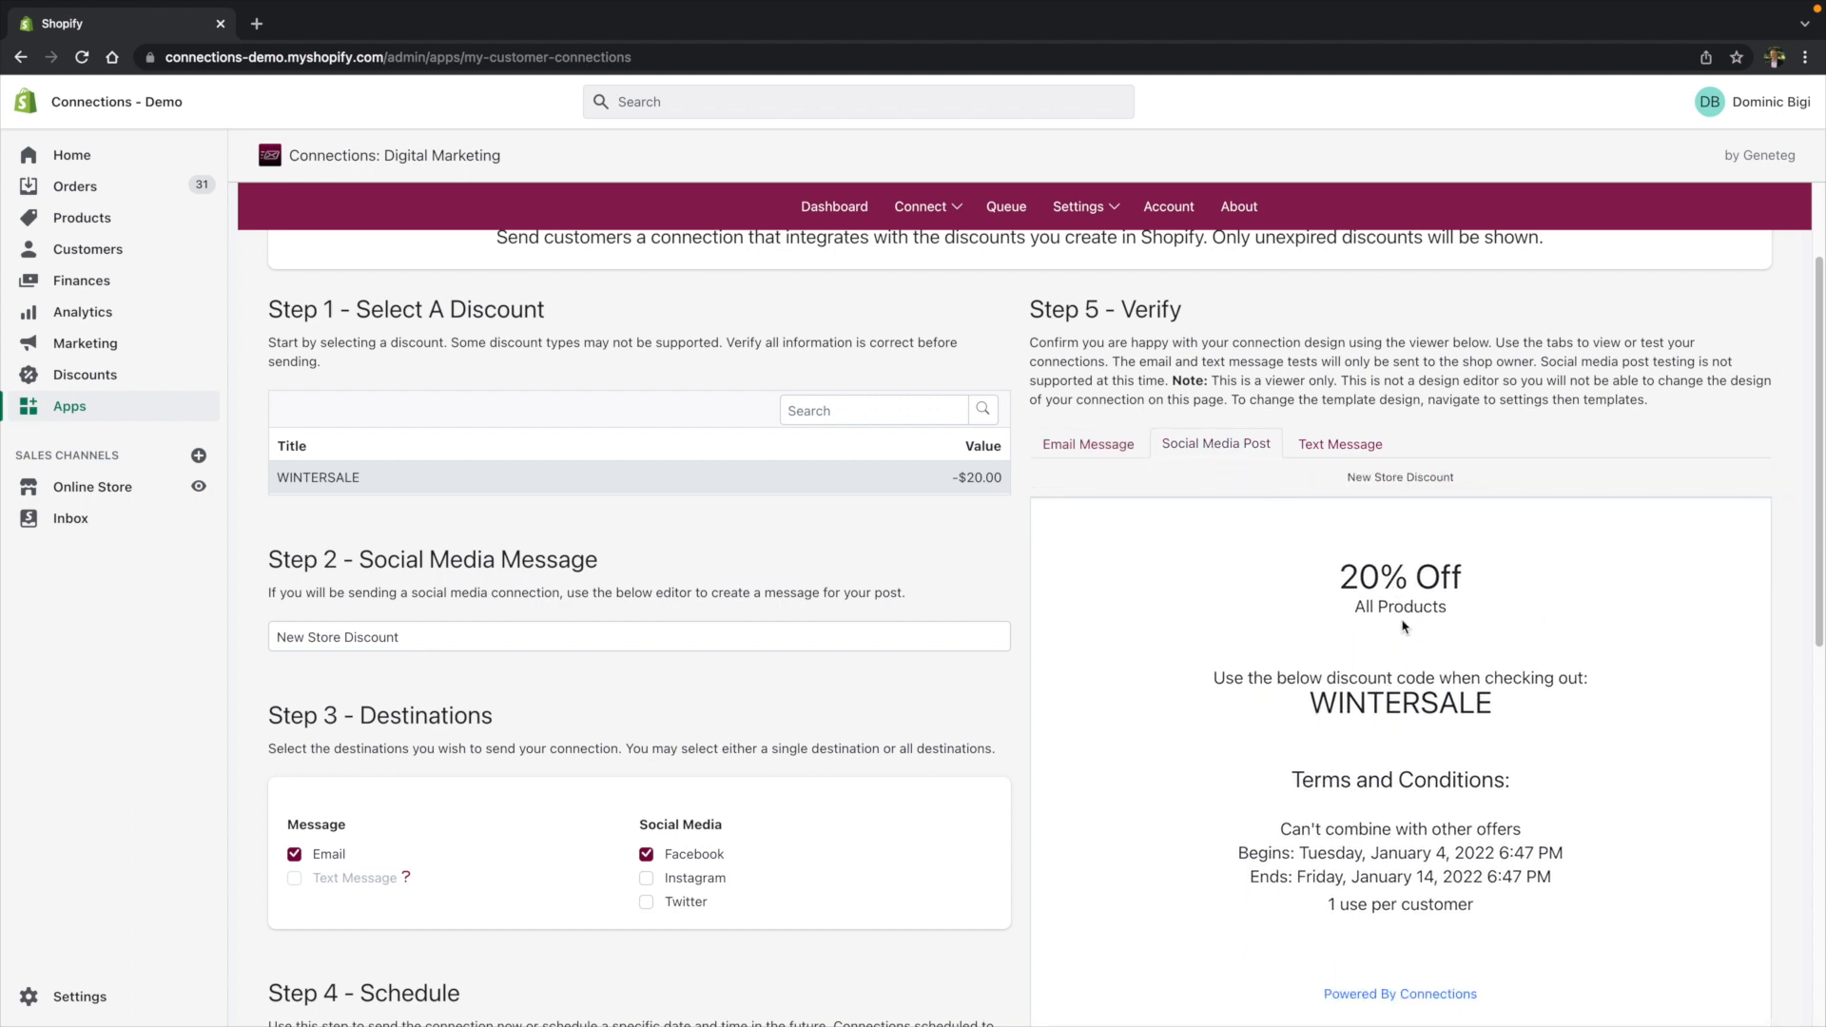
left_click(1080, 444)
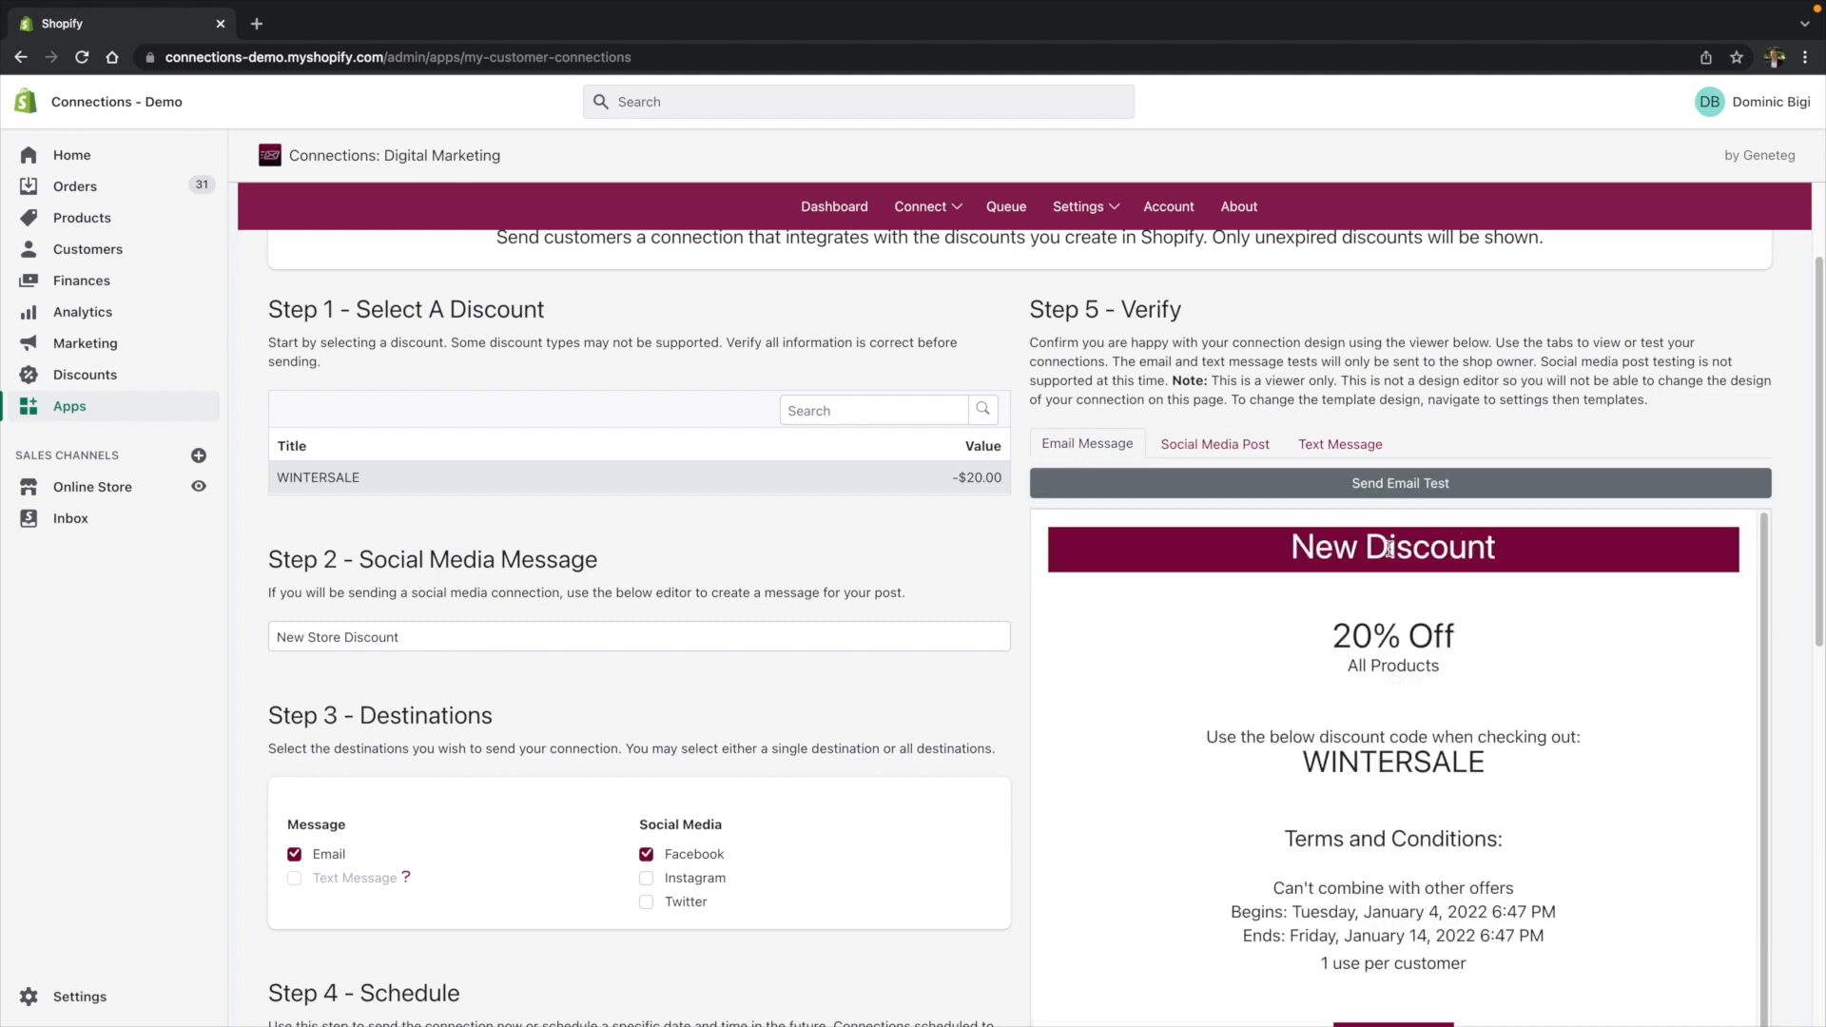
scroll(1494, 566, "down", 1)
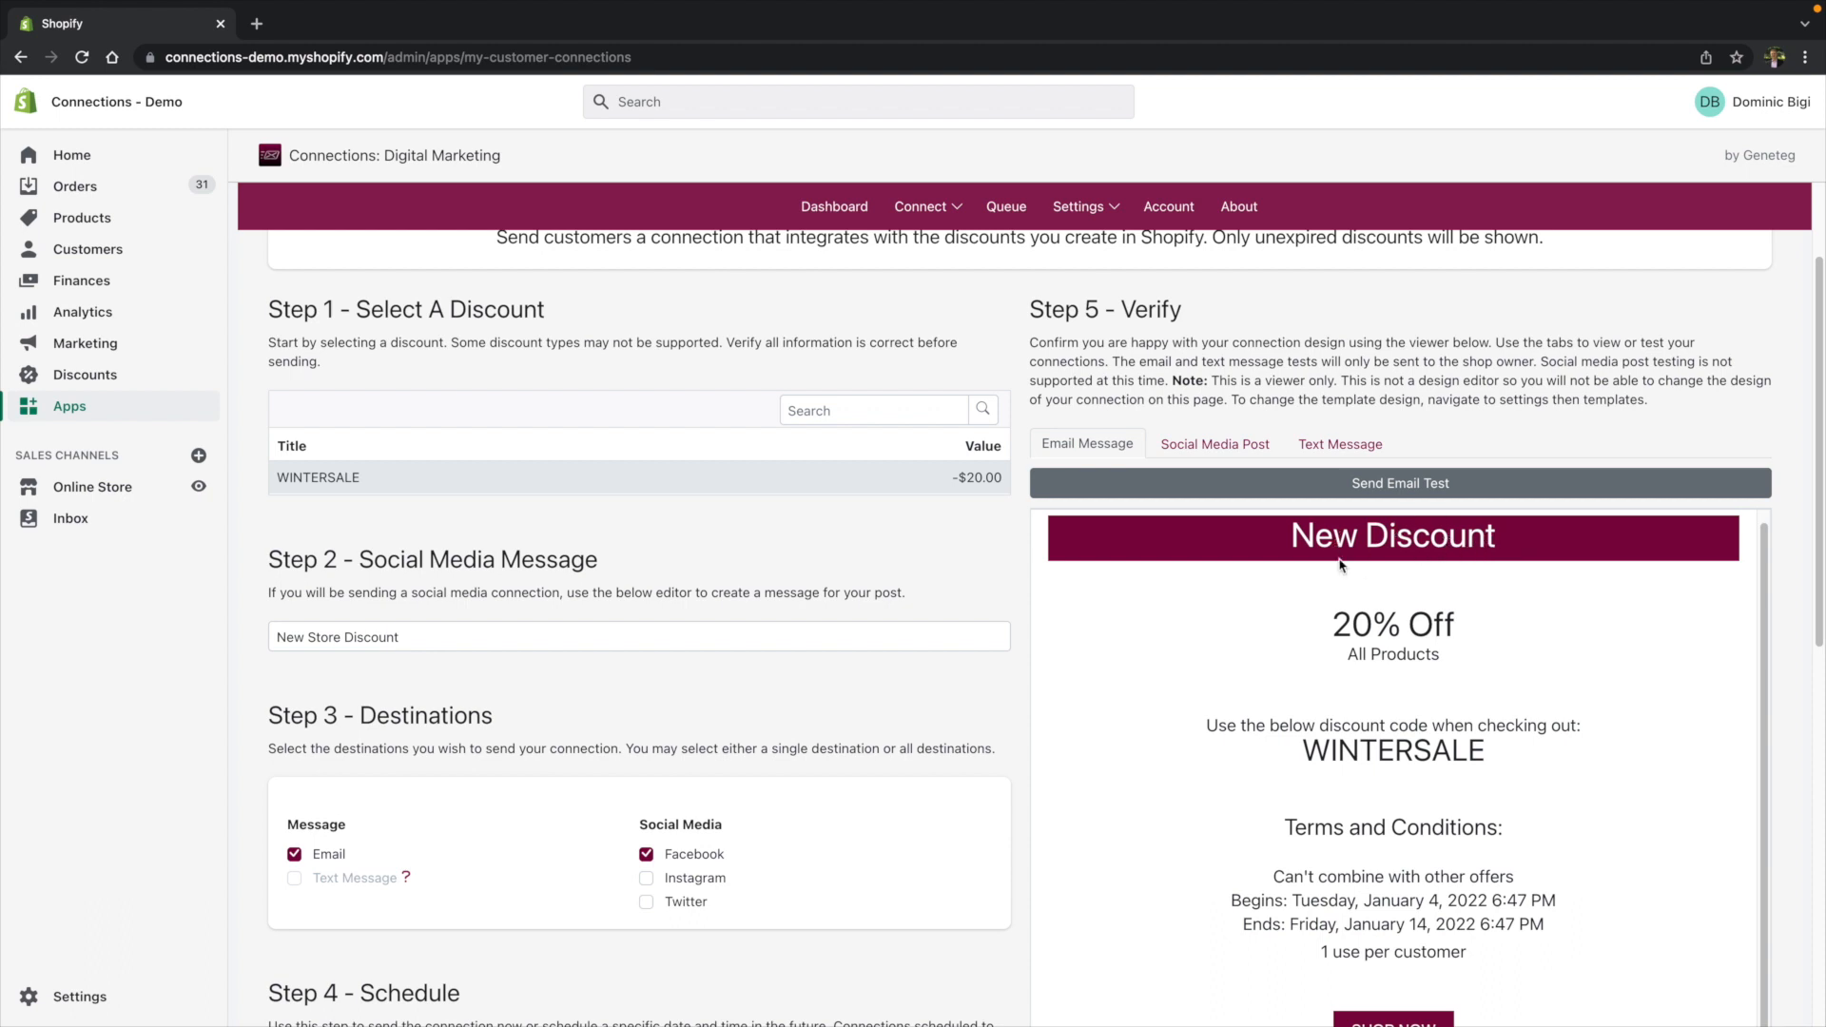
scroll(1444, 656, "down", 1)
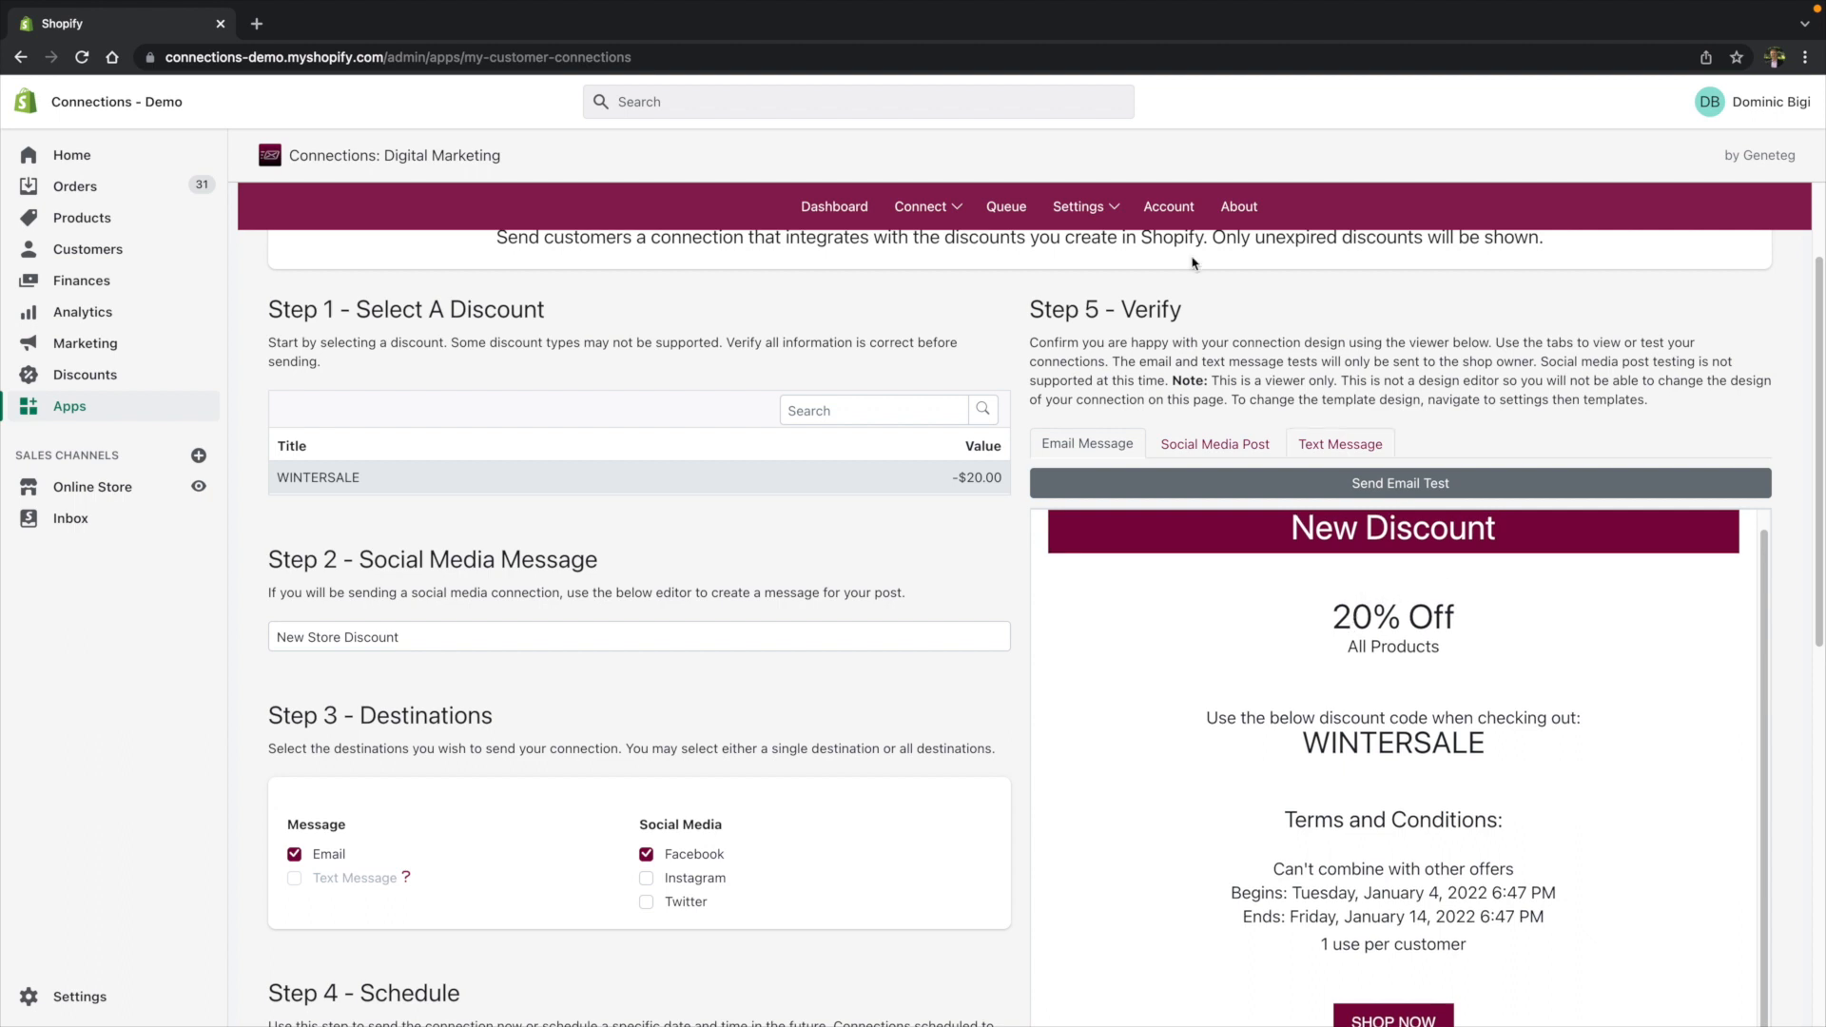
left_click(1079, 206)
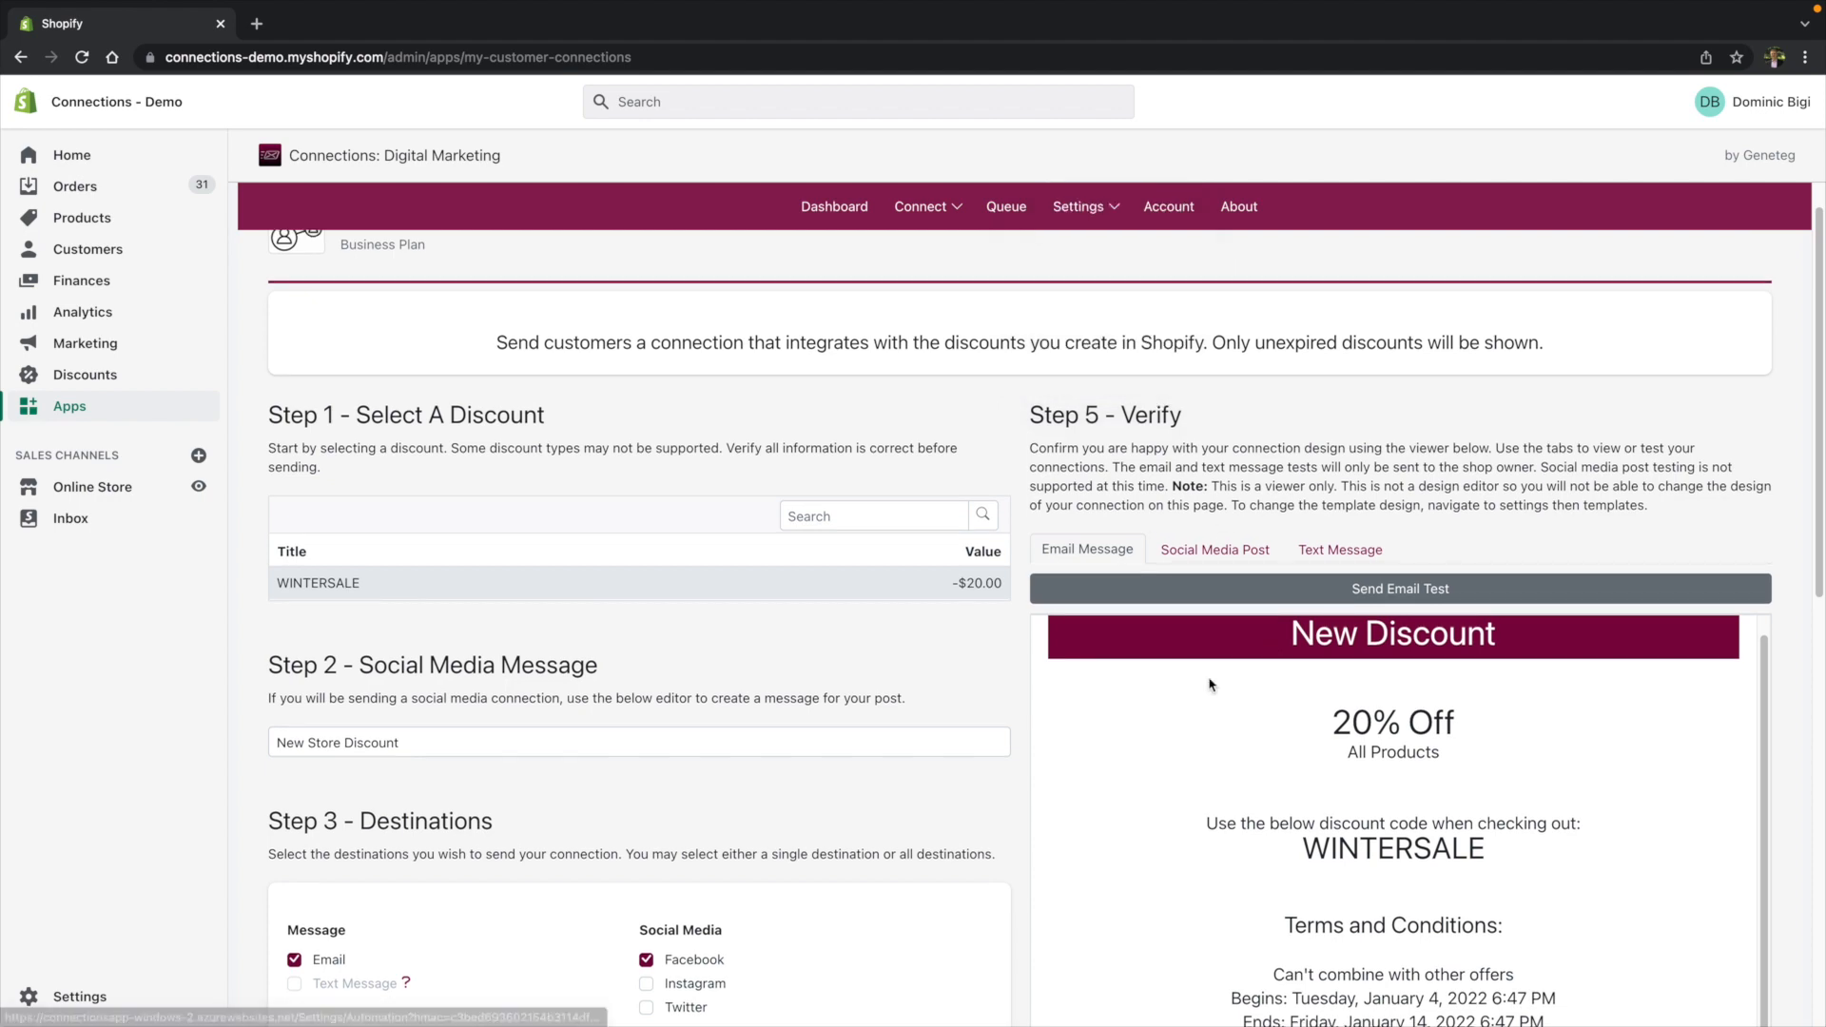
scroll(1421, 618, "down", 2)
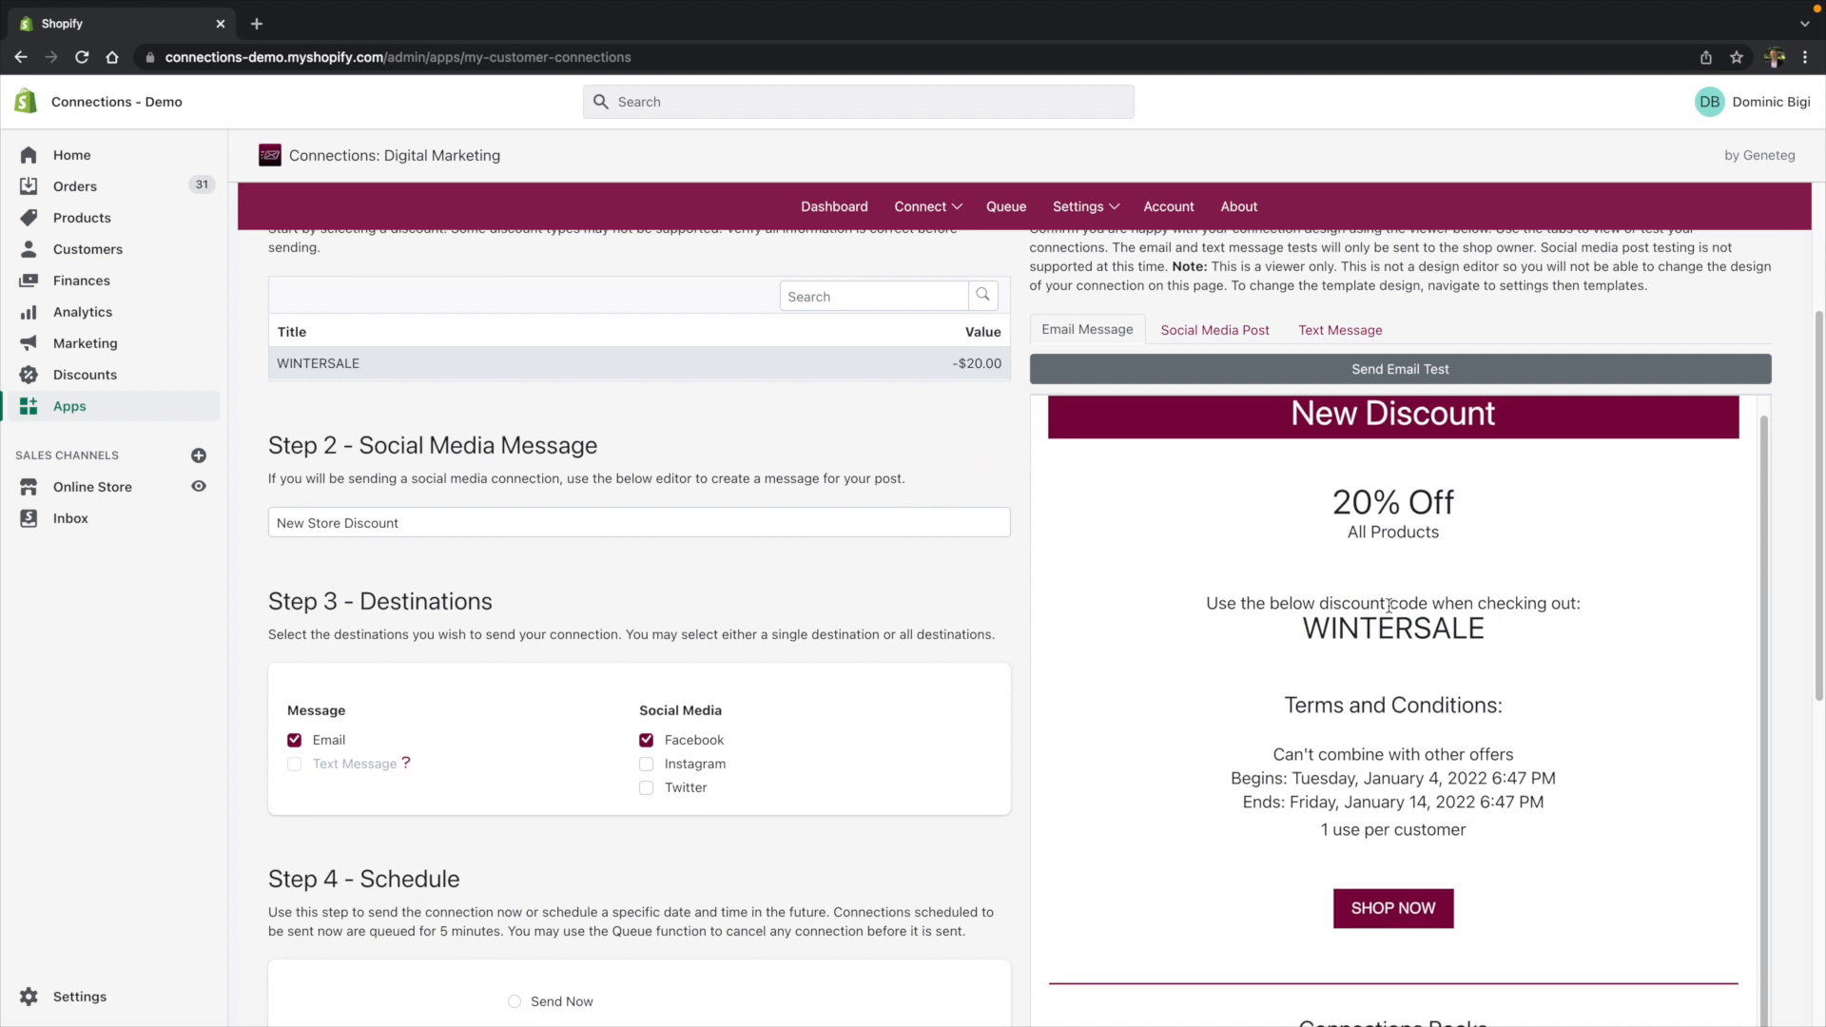
scroll(1389, 613, "down", 1)
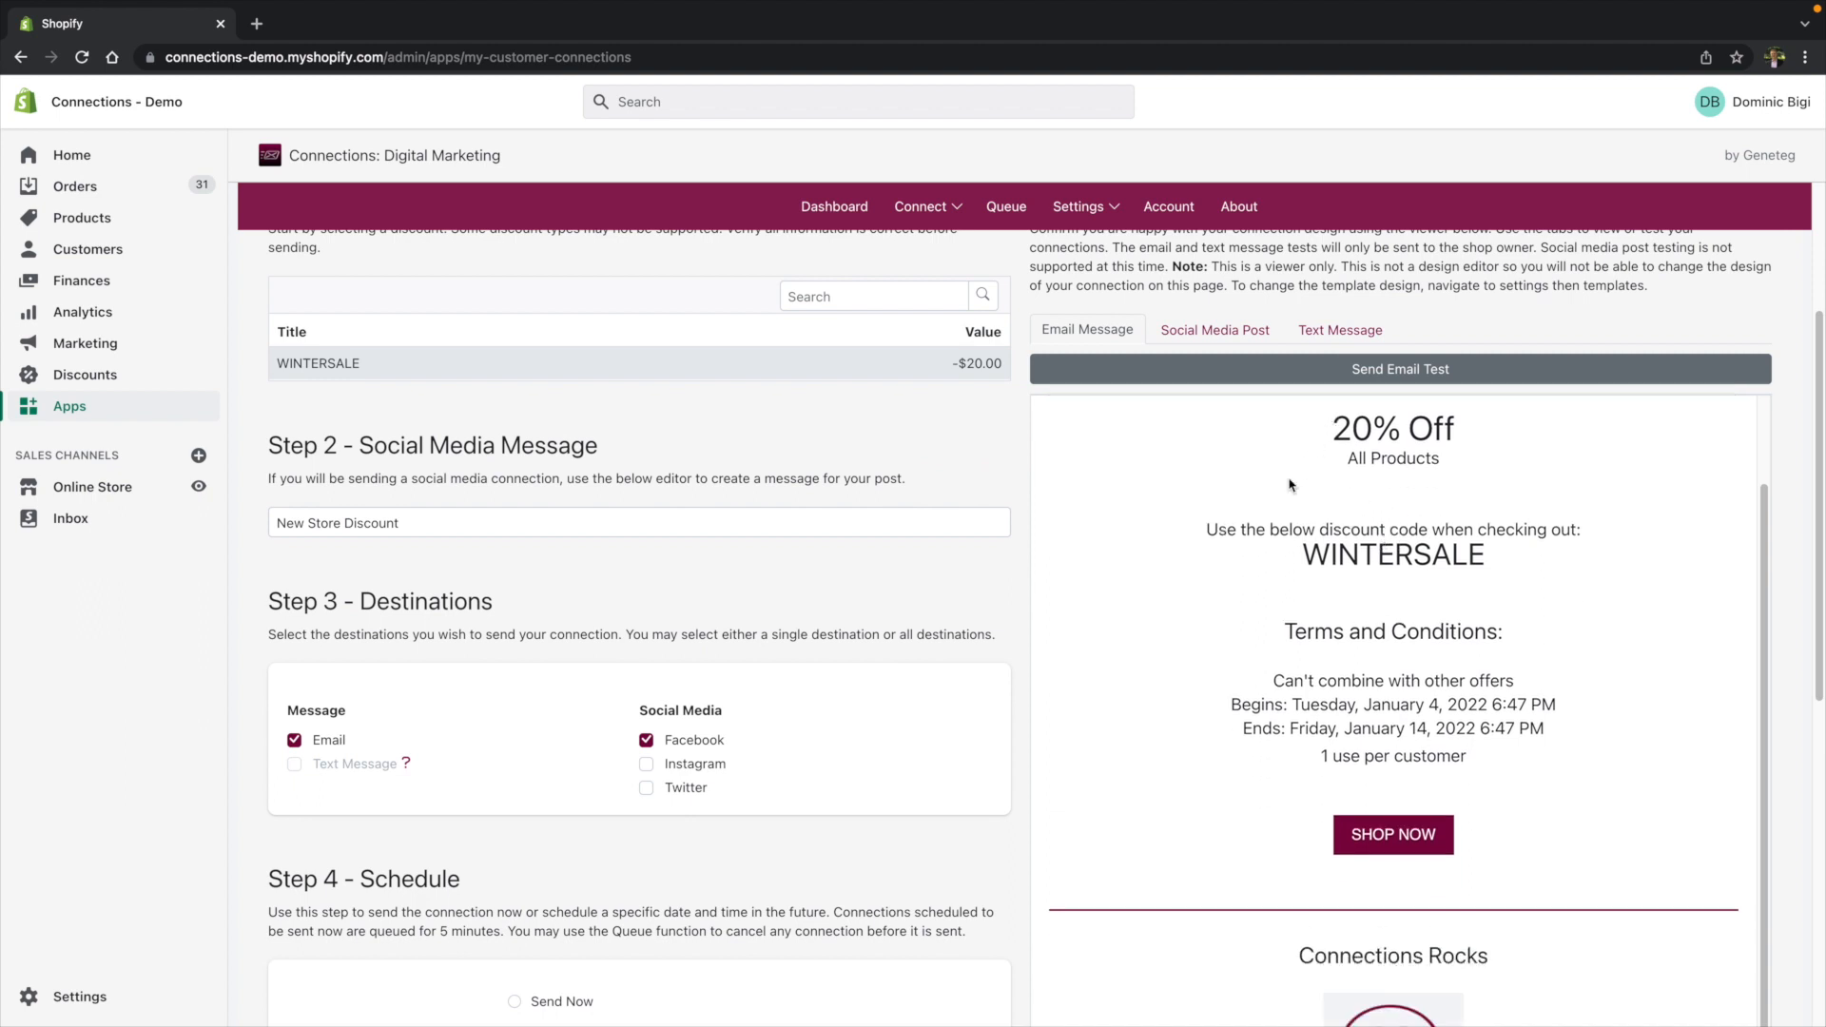
scroll(1291, 487, "down", 1)
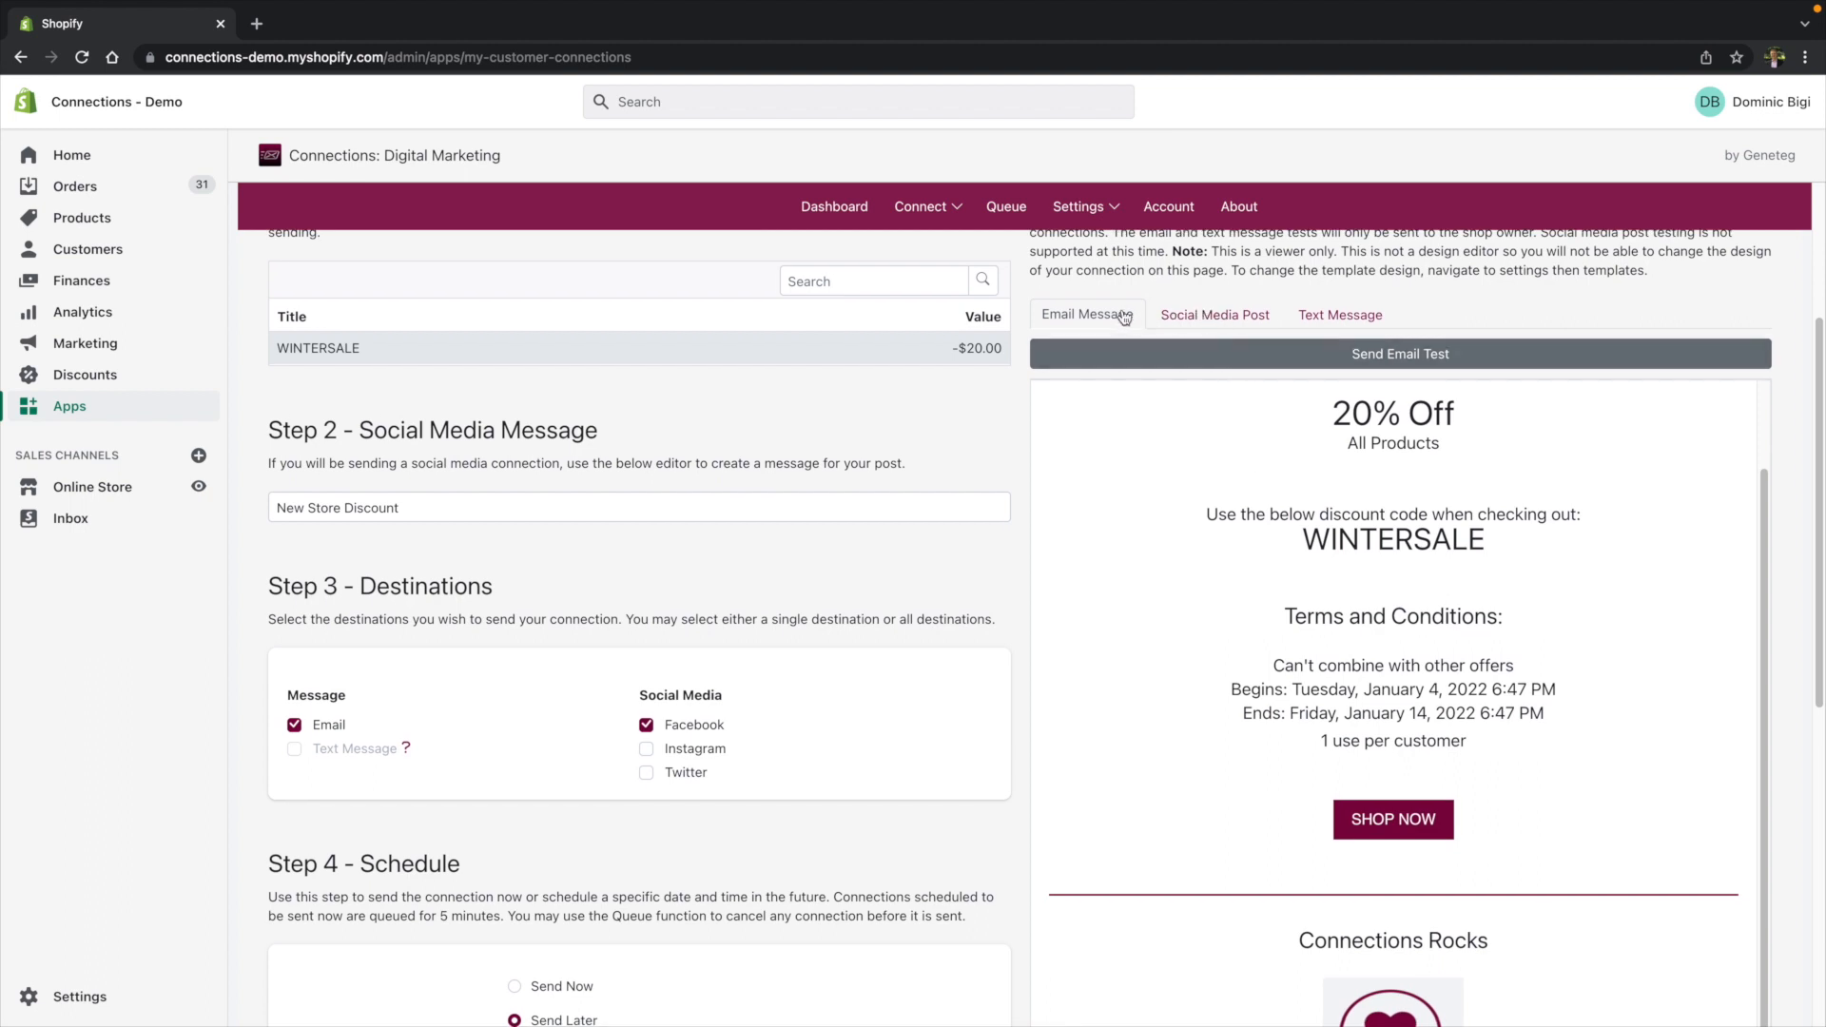
Switch the schedule to Send Now, send the discount connection to Email and Facebook, and confirm sending
scroll(1323, 599, "down", 6)
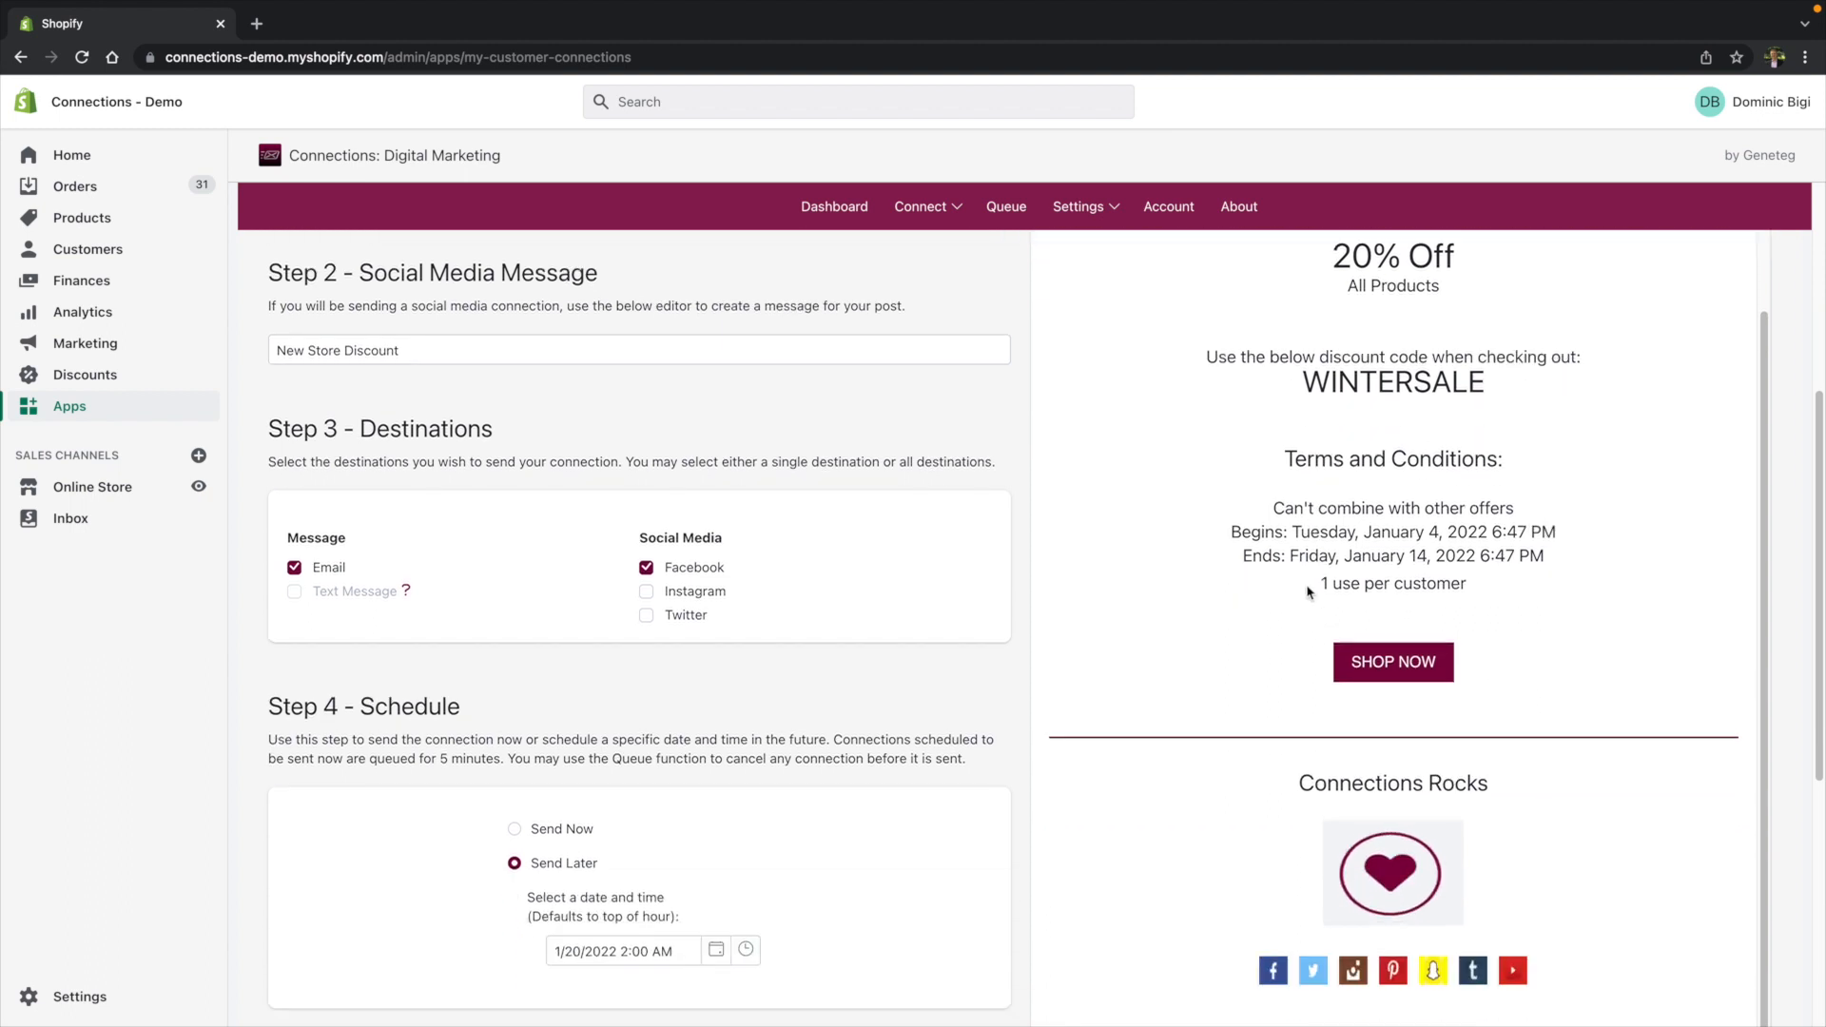
scroll(1247, 868, "down", 1)
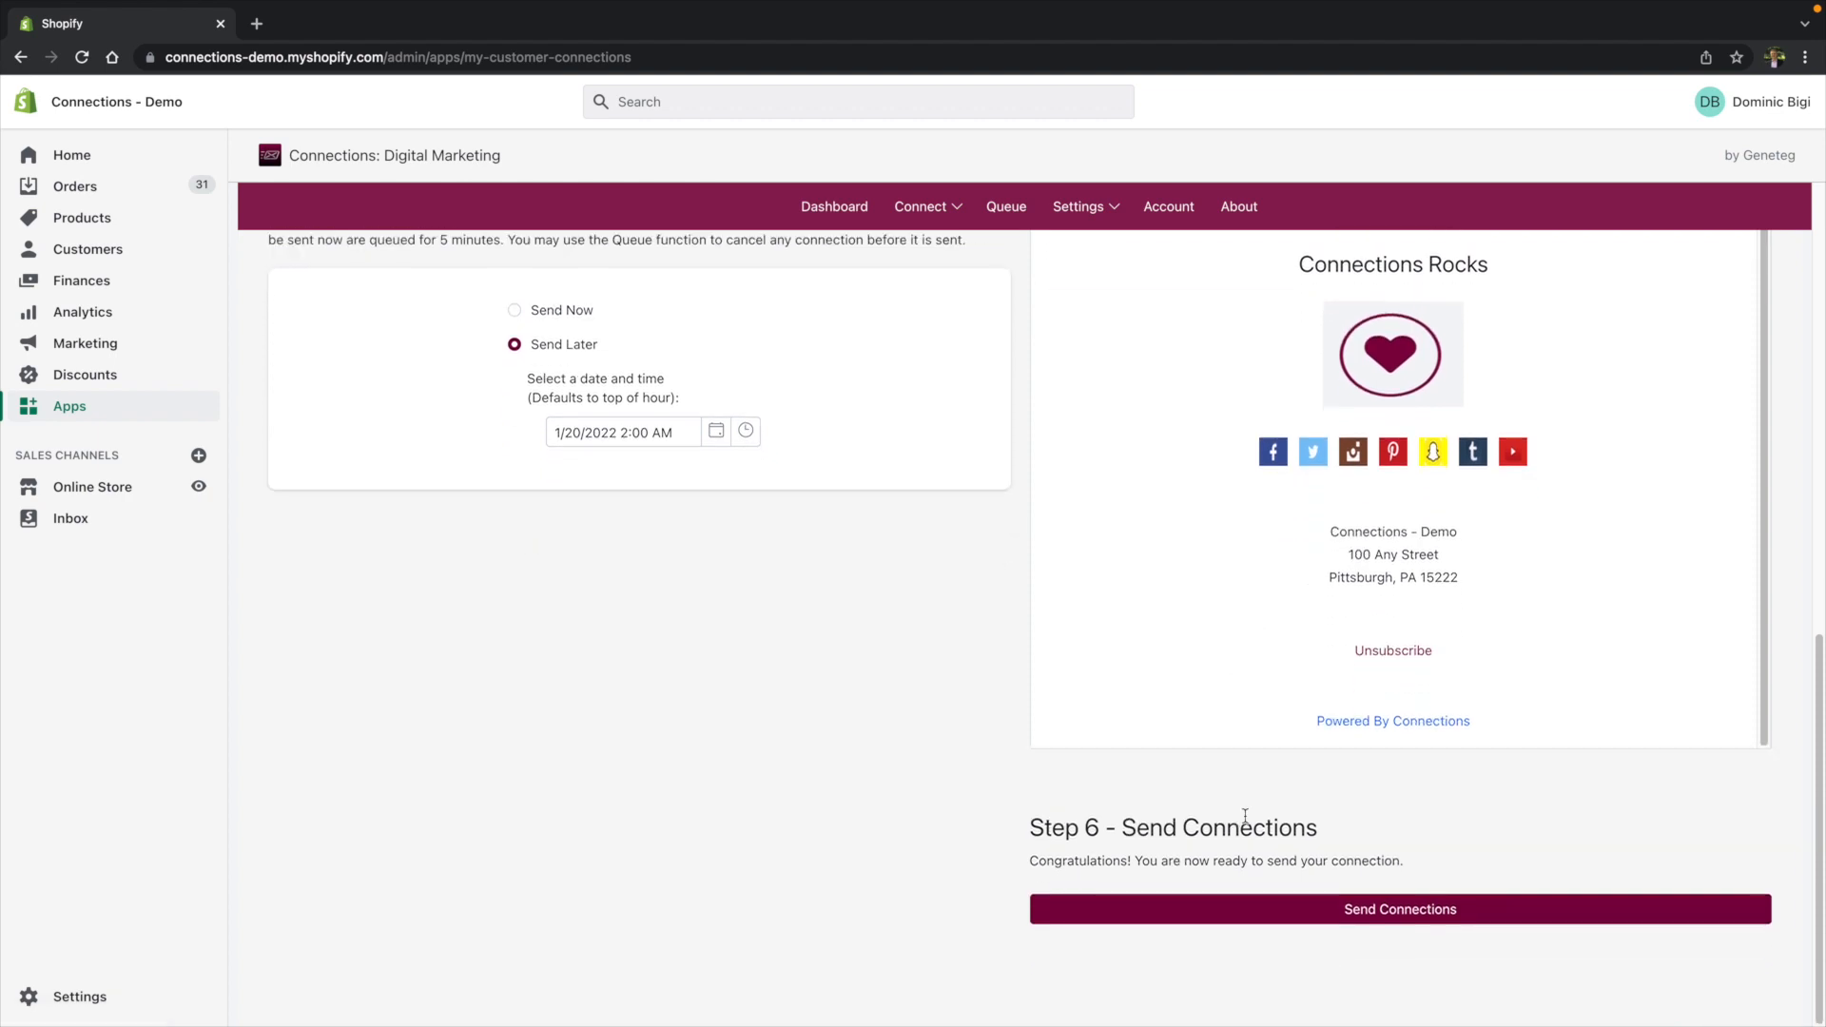
left_click(1379, 913)
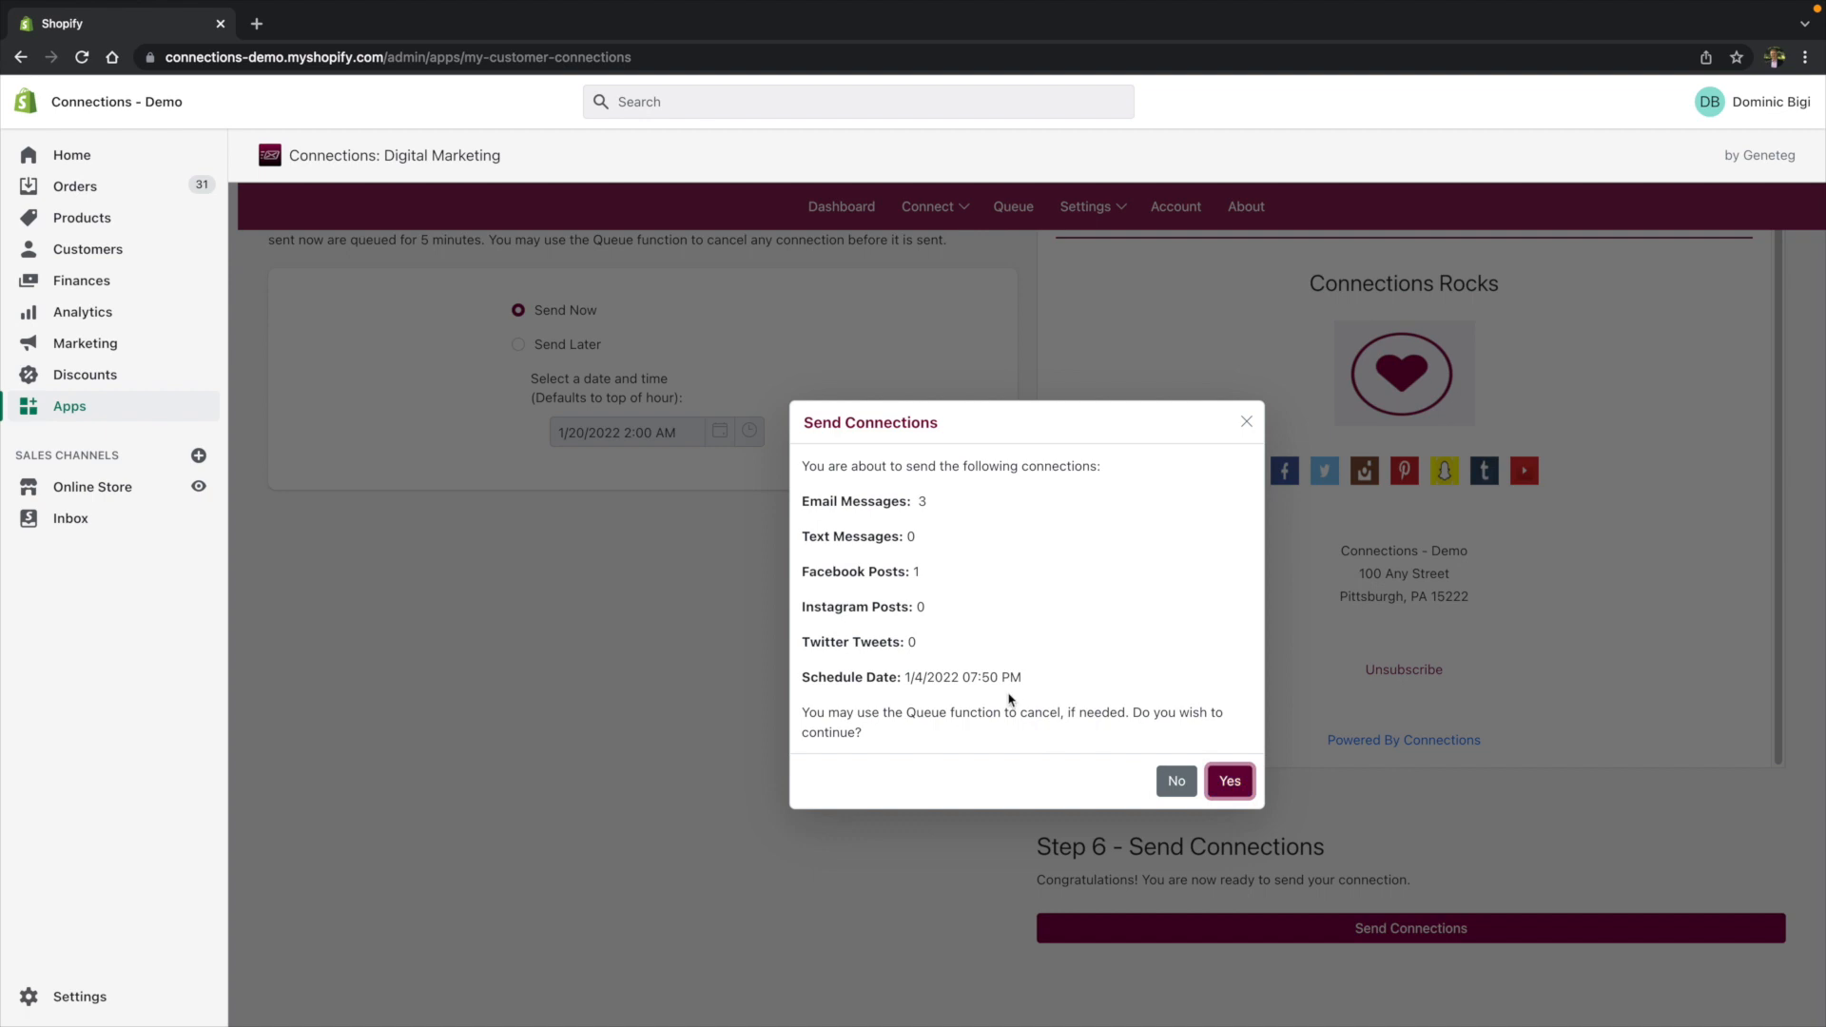
left_click(1230, 781)
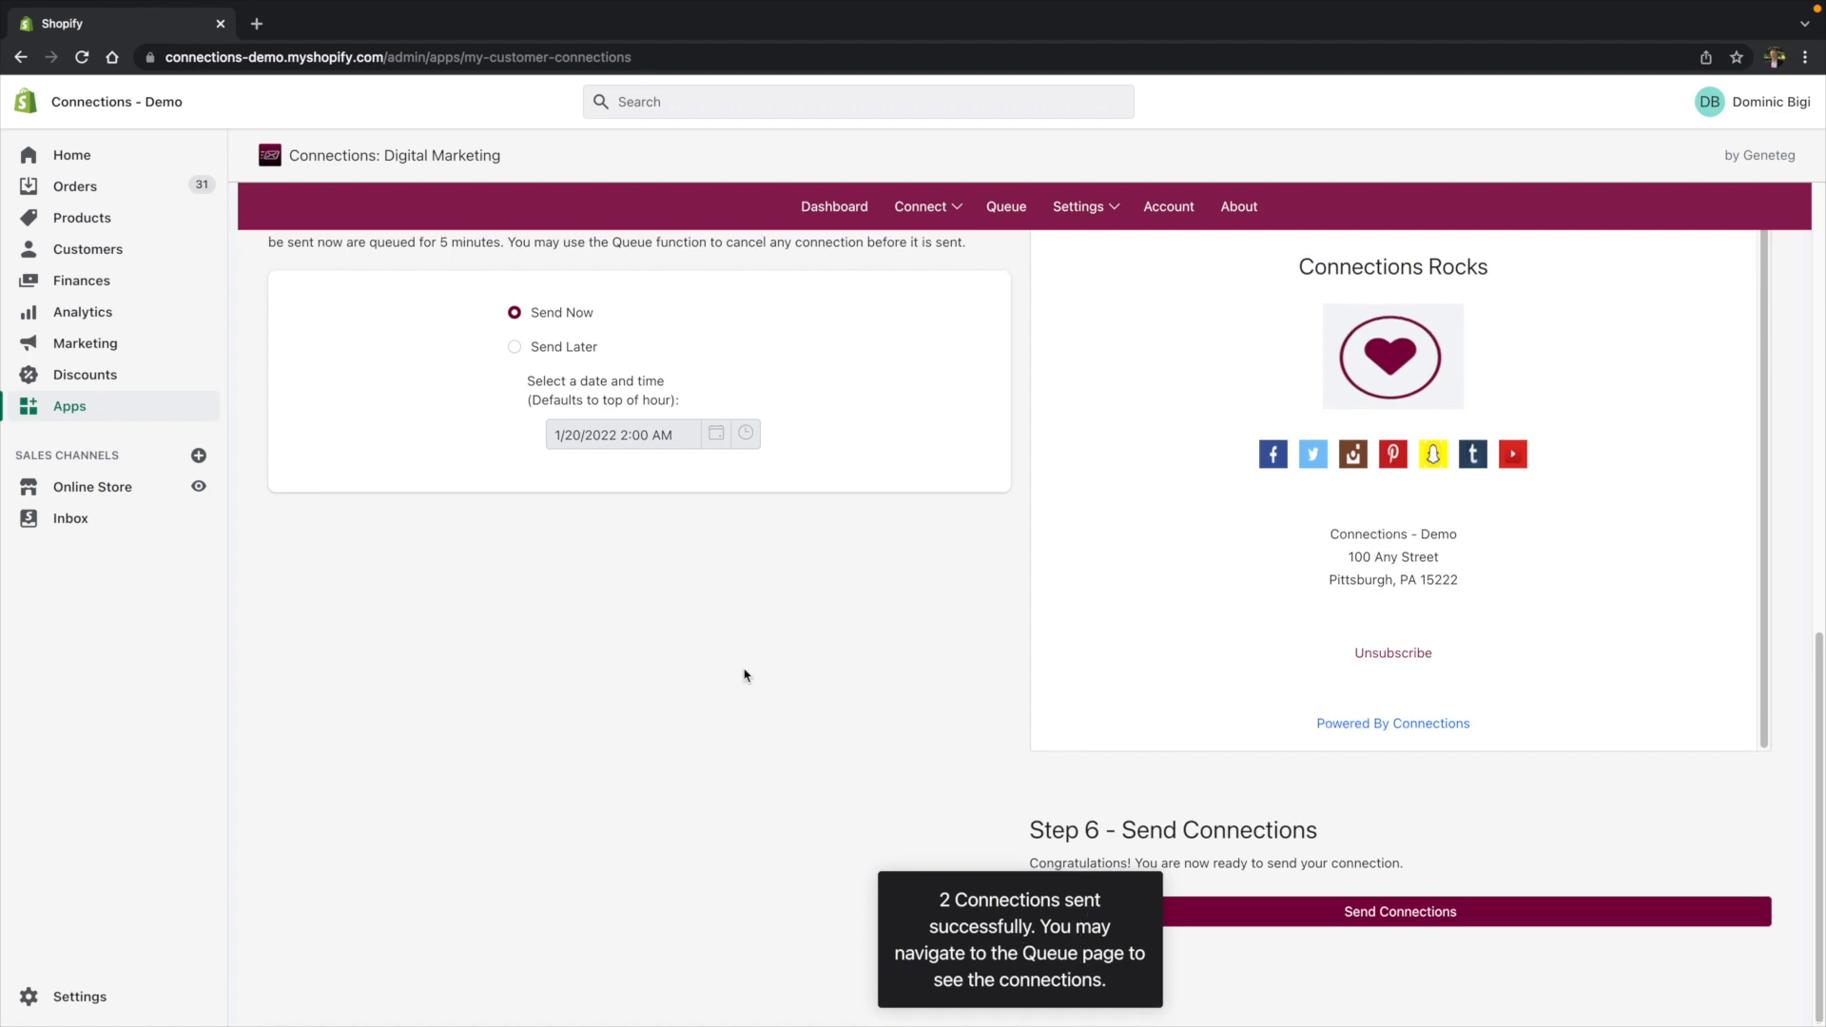
Open the queue of sent connections
scroll(746, 676, "up", 5)
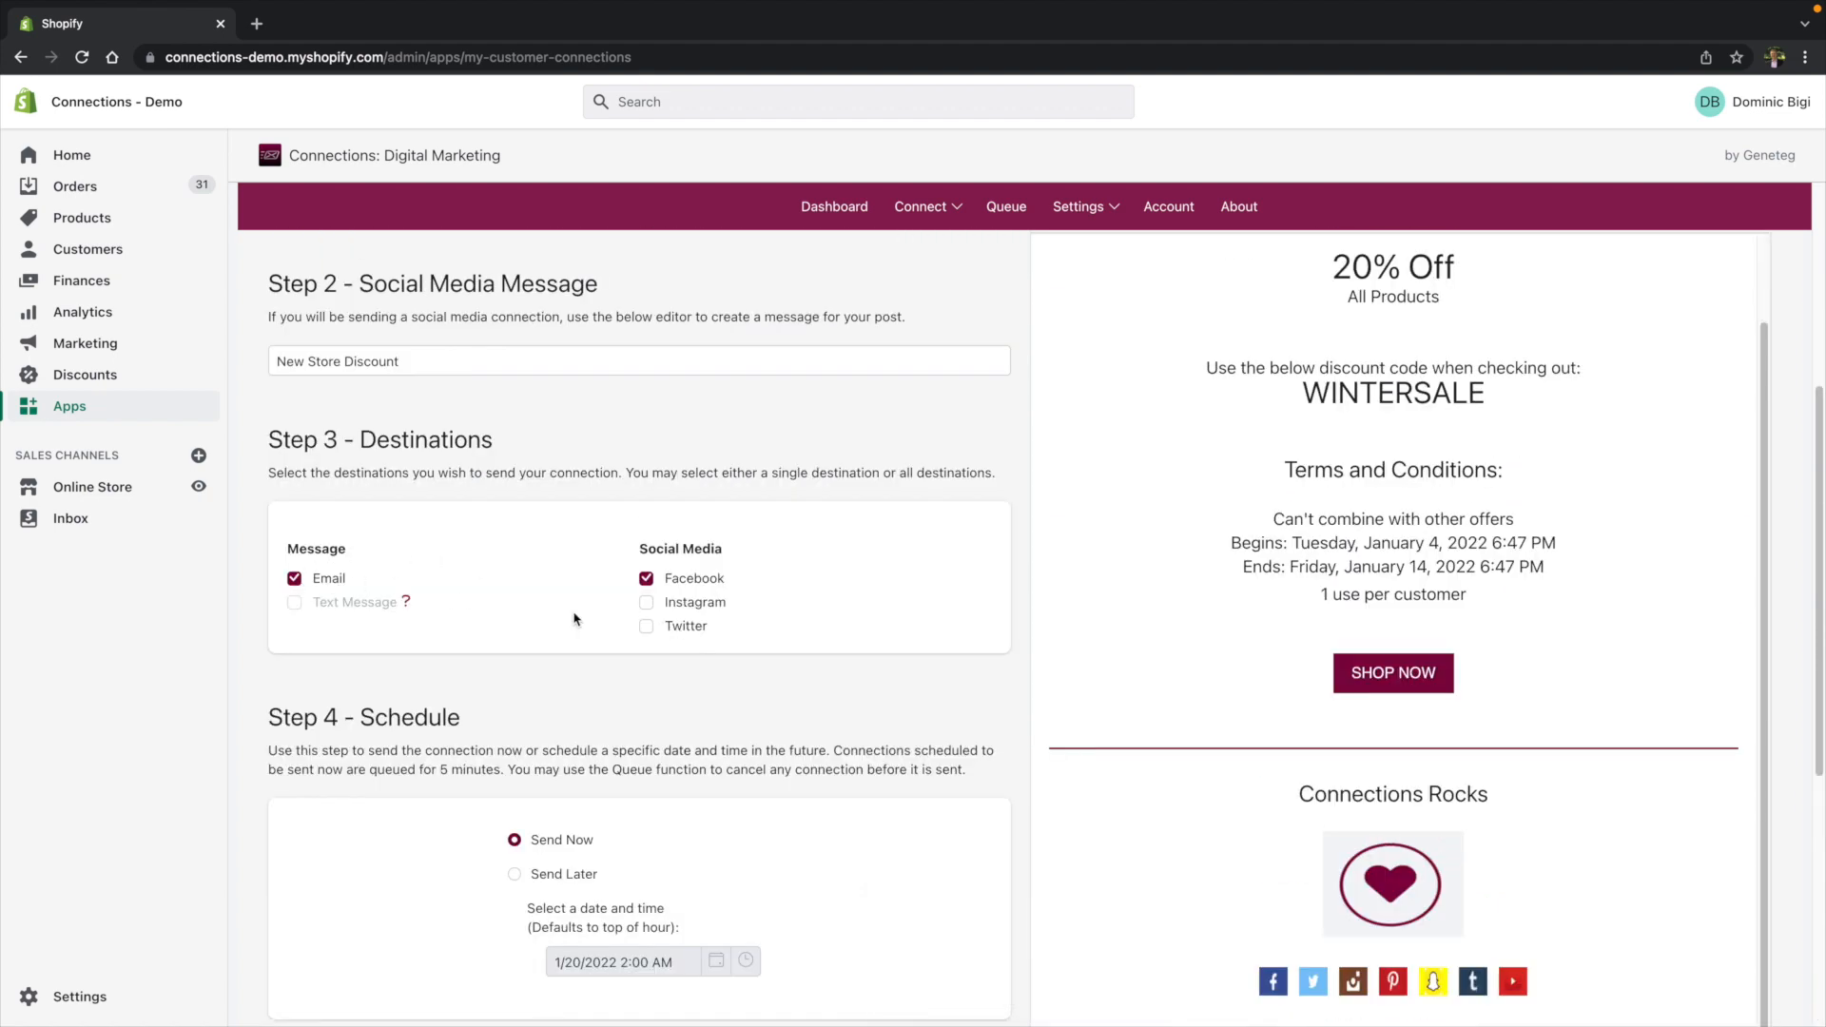
scroll(956, 257, "up", 4)
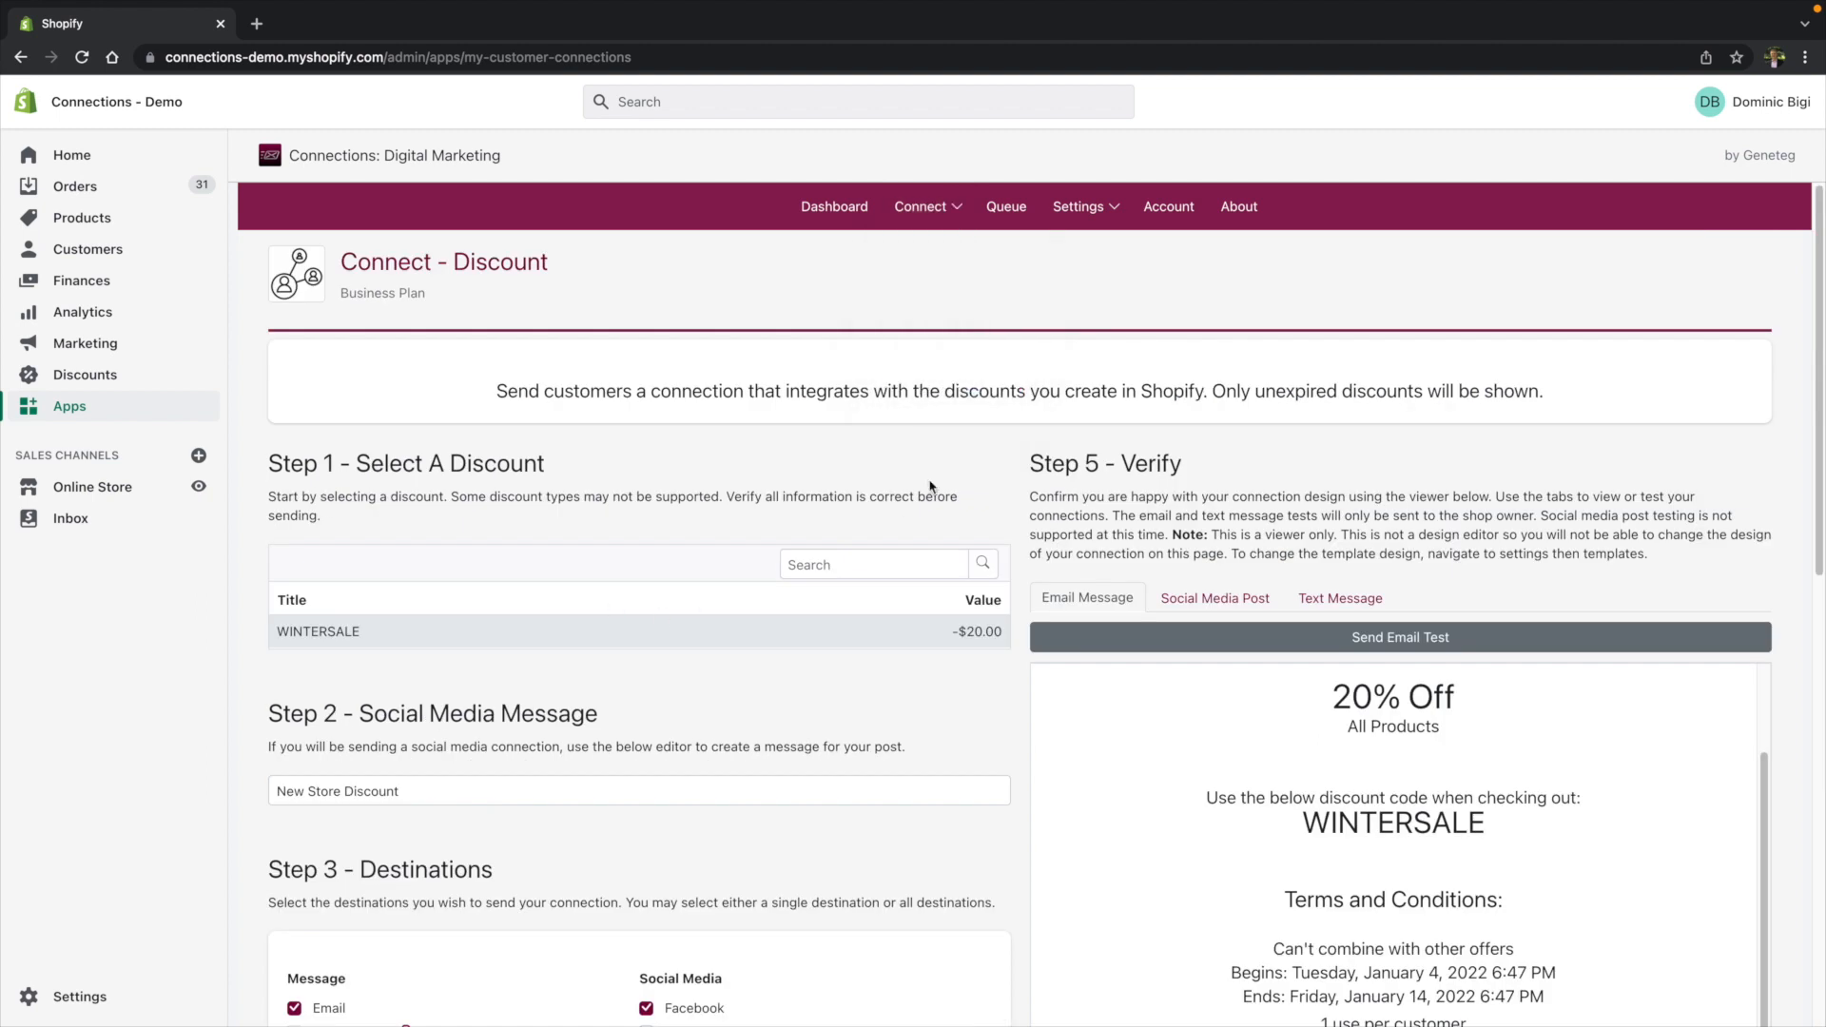
mouse_move(940, 216)
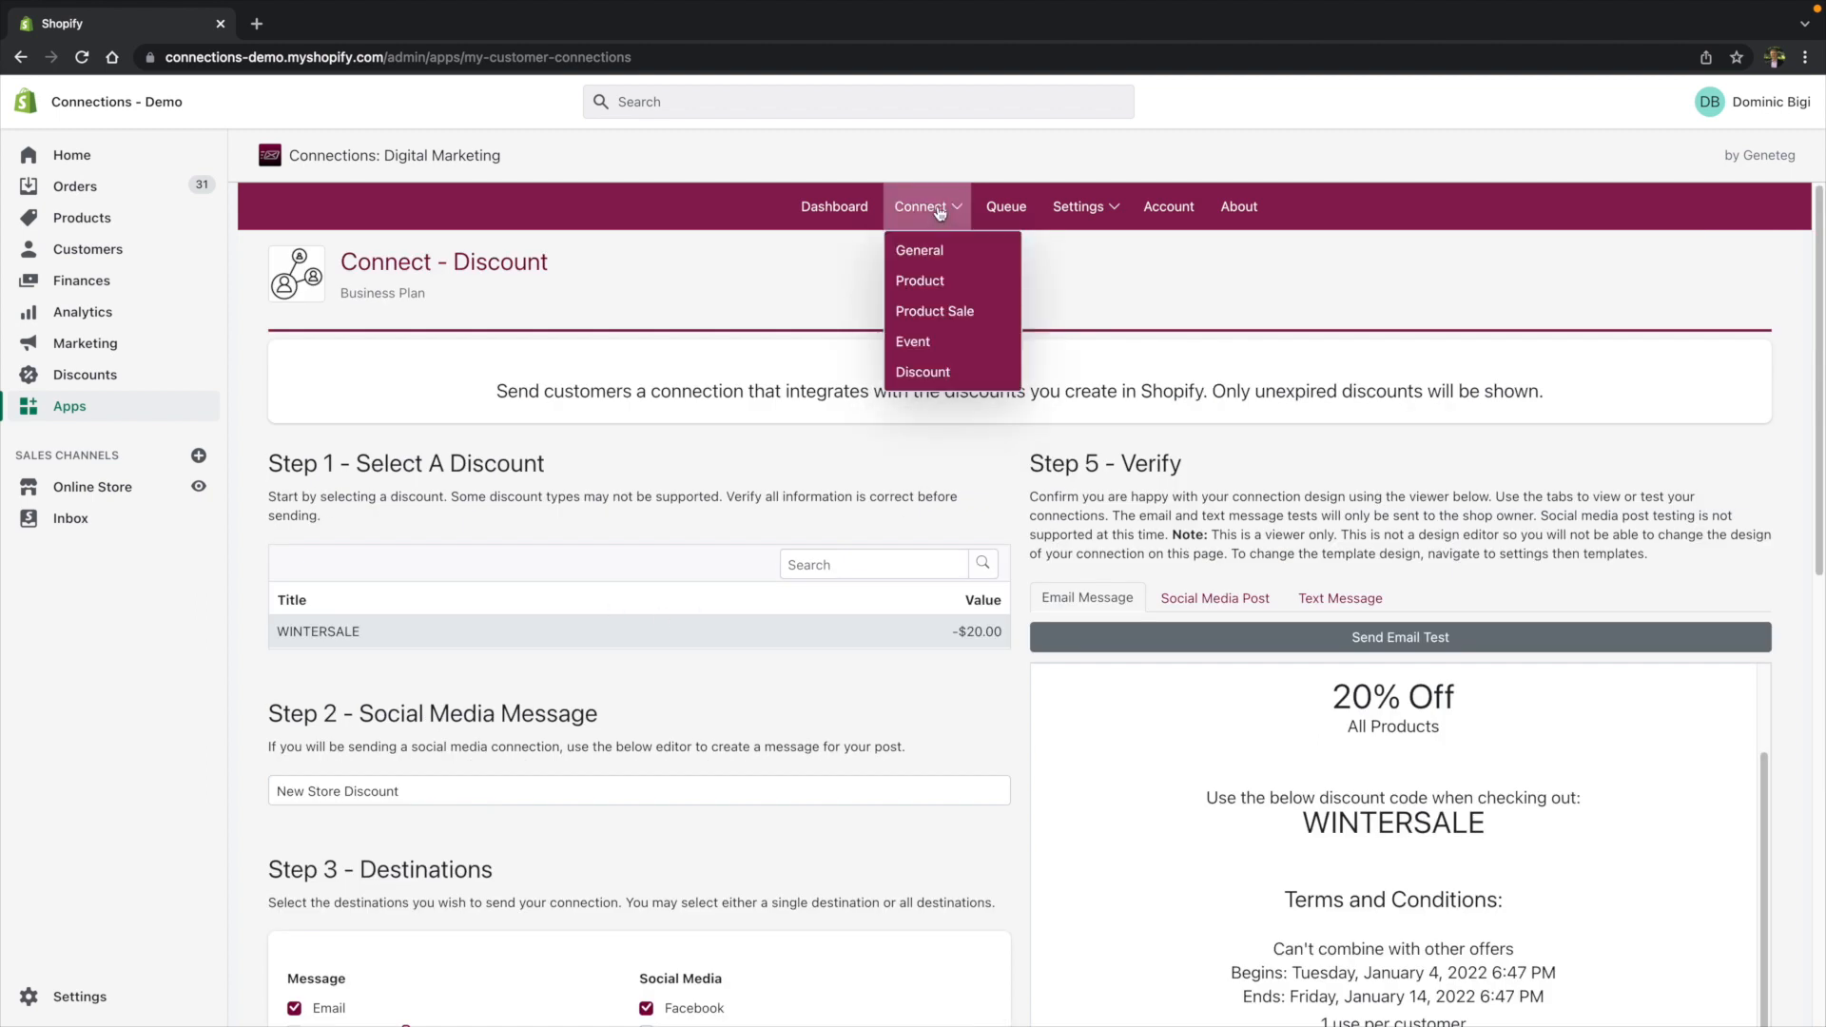
left_click(1006, 206)
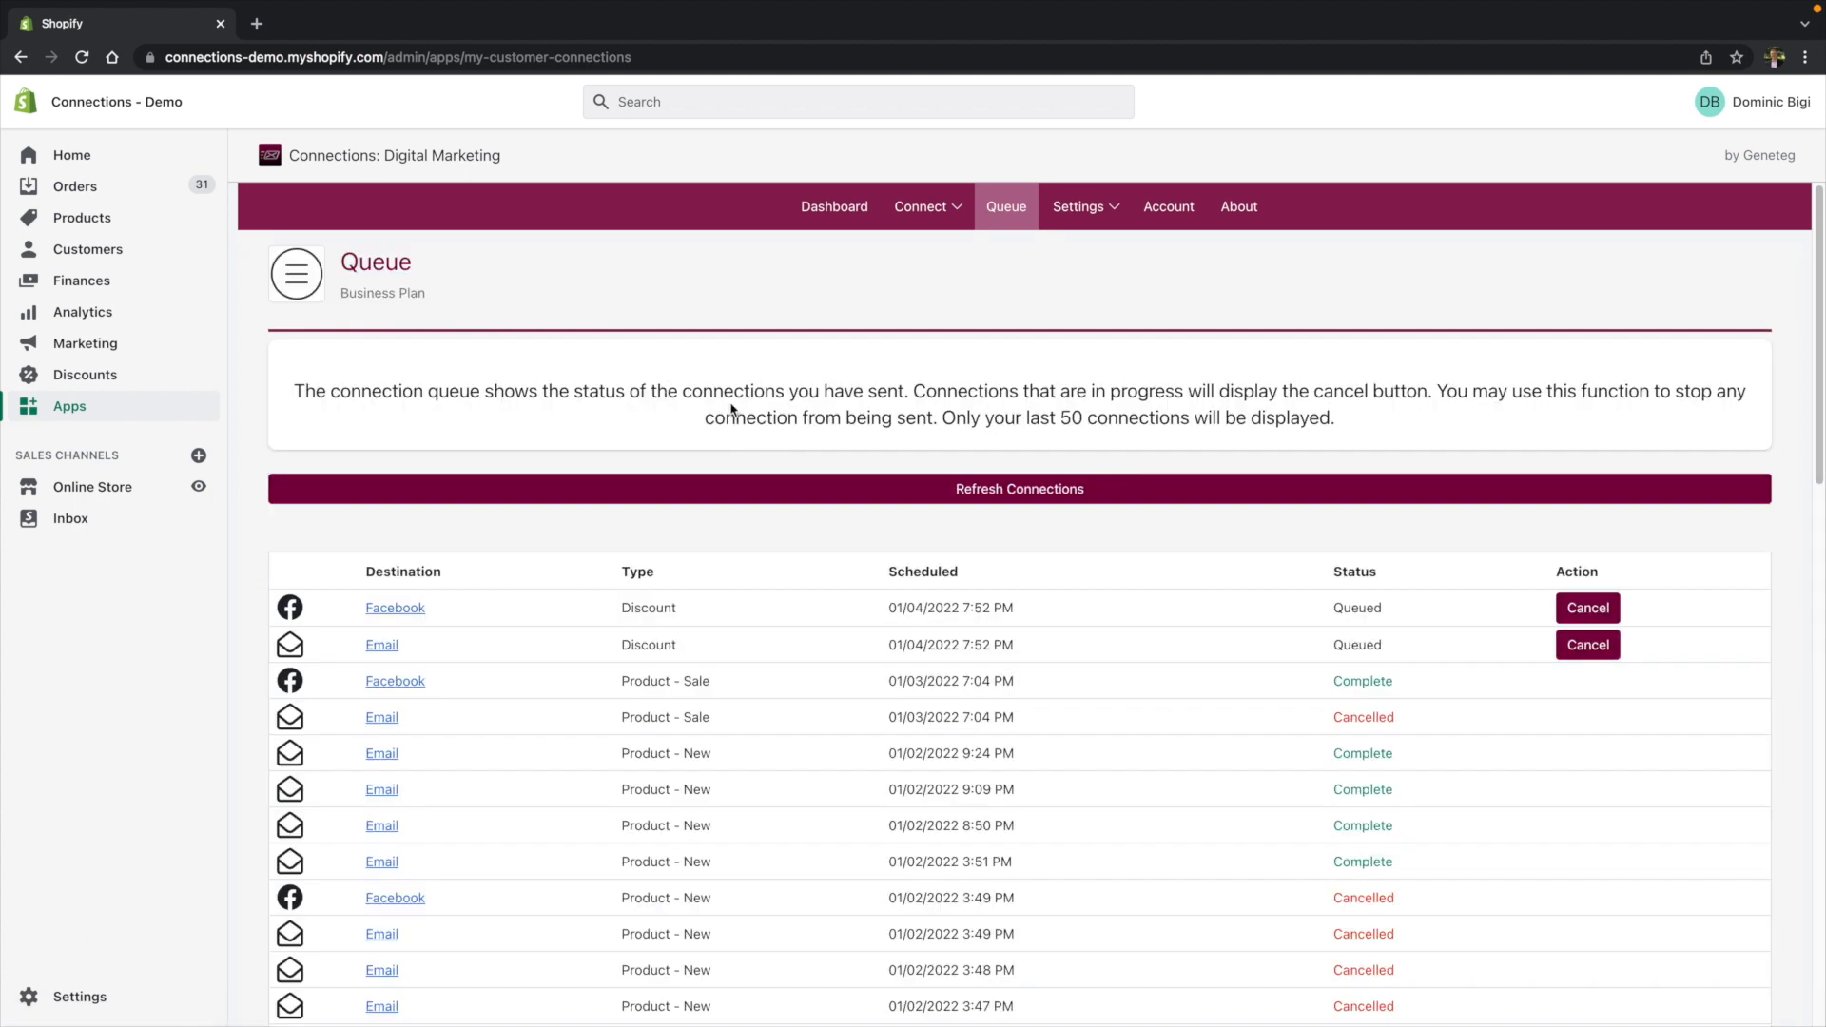
View the previews of the queued email and Facebook discount connections, closing each one after checking it
scroll(733, 433, "down", 1)
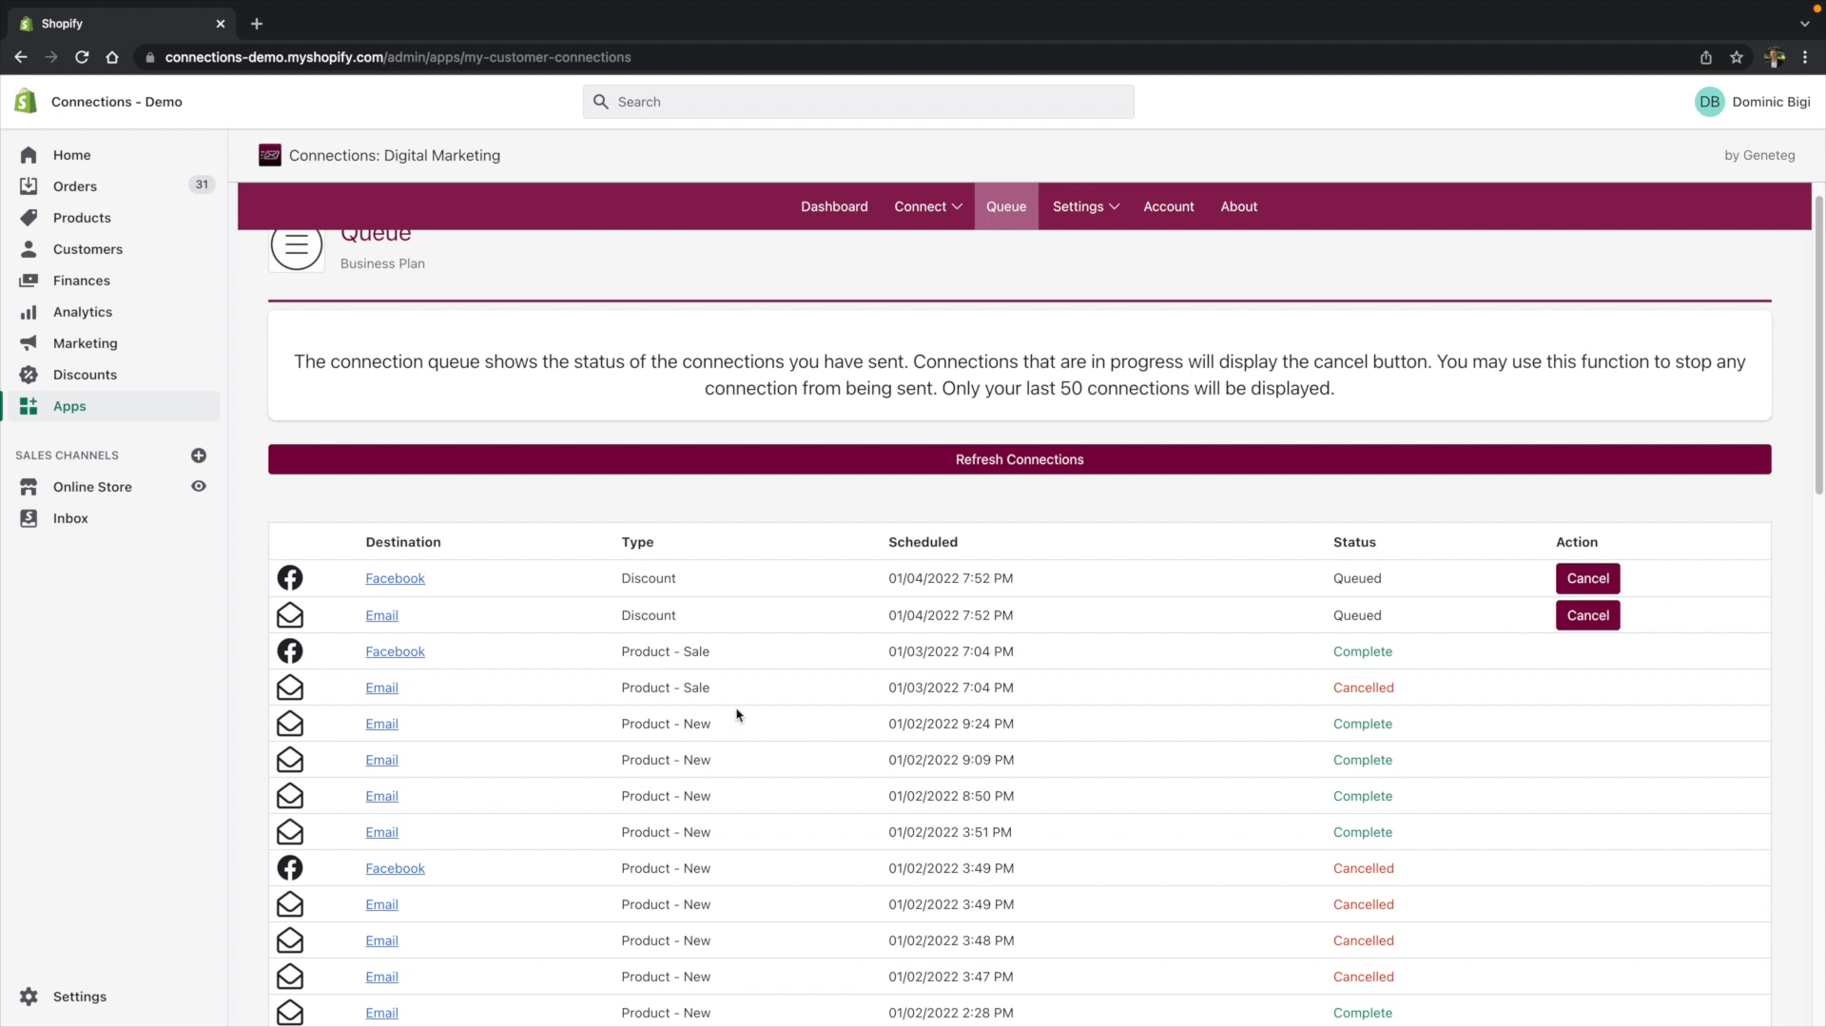
left_click(398, 612)
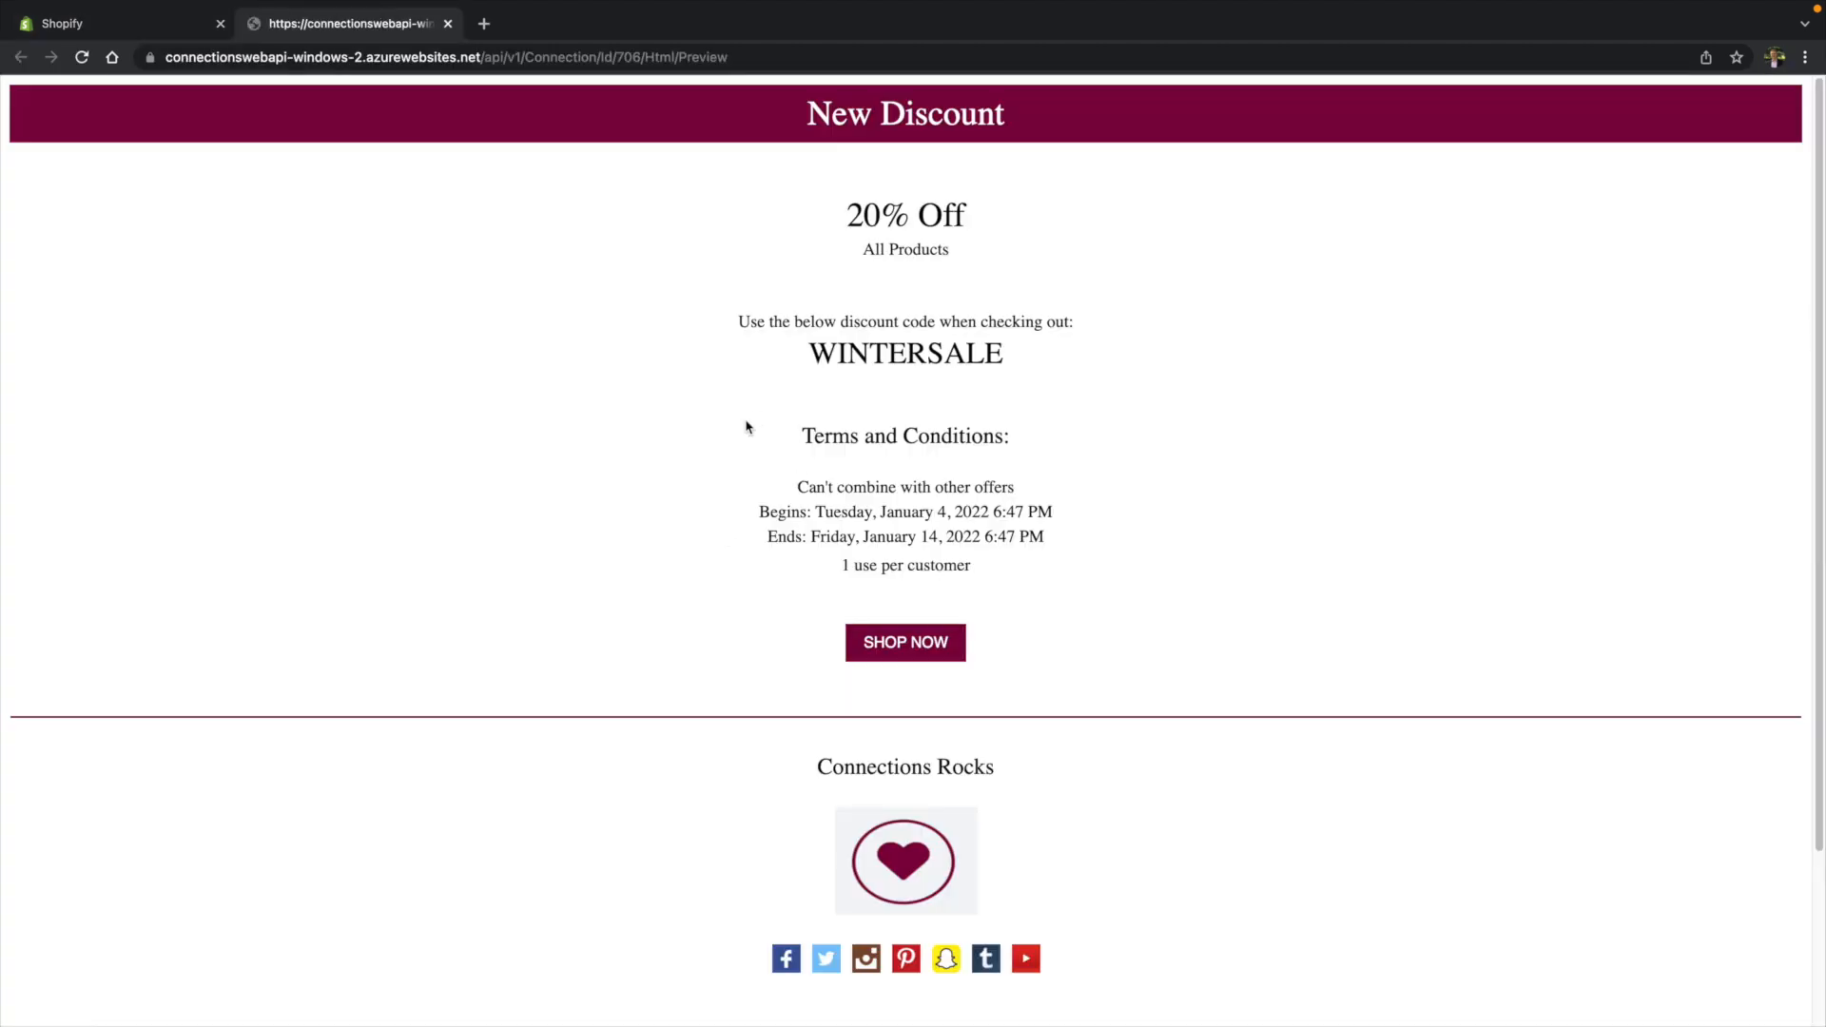
left_click(447, 25)
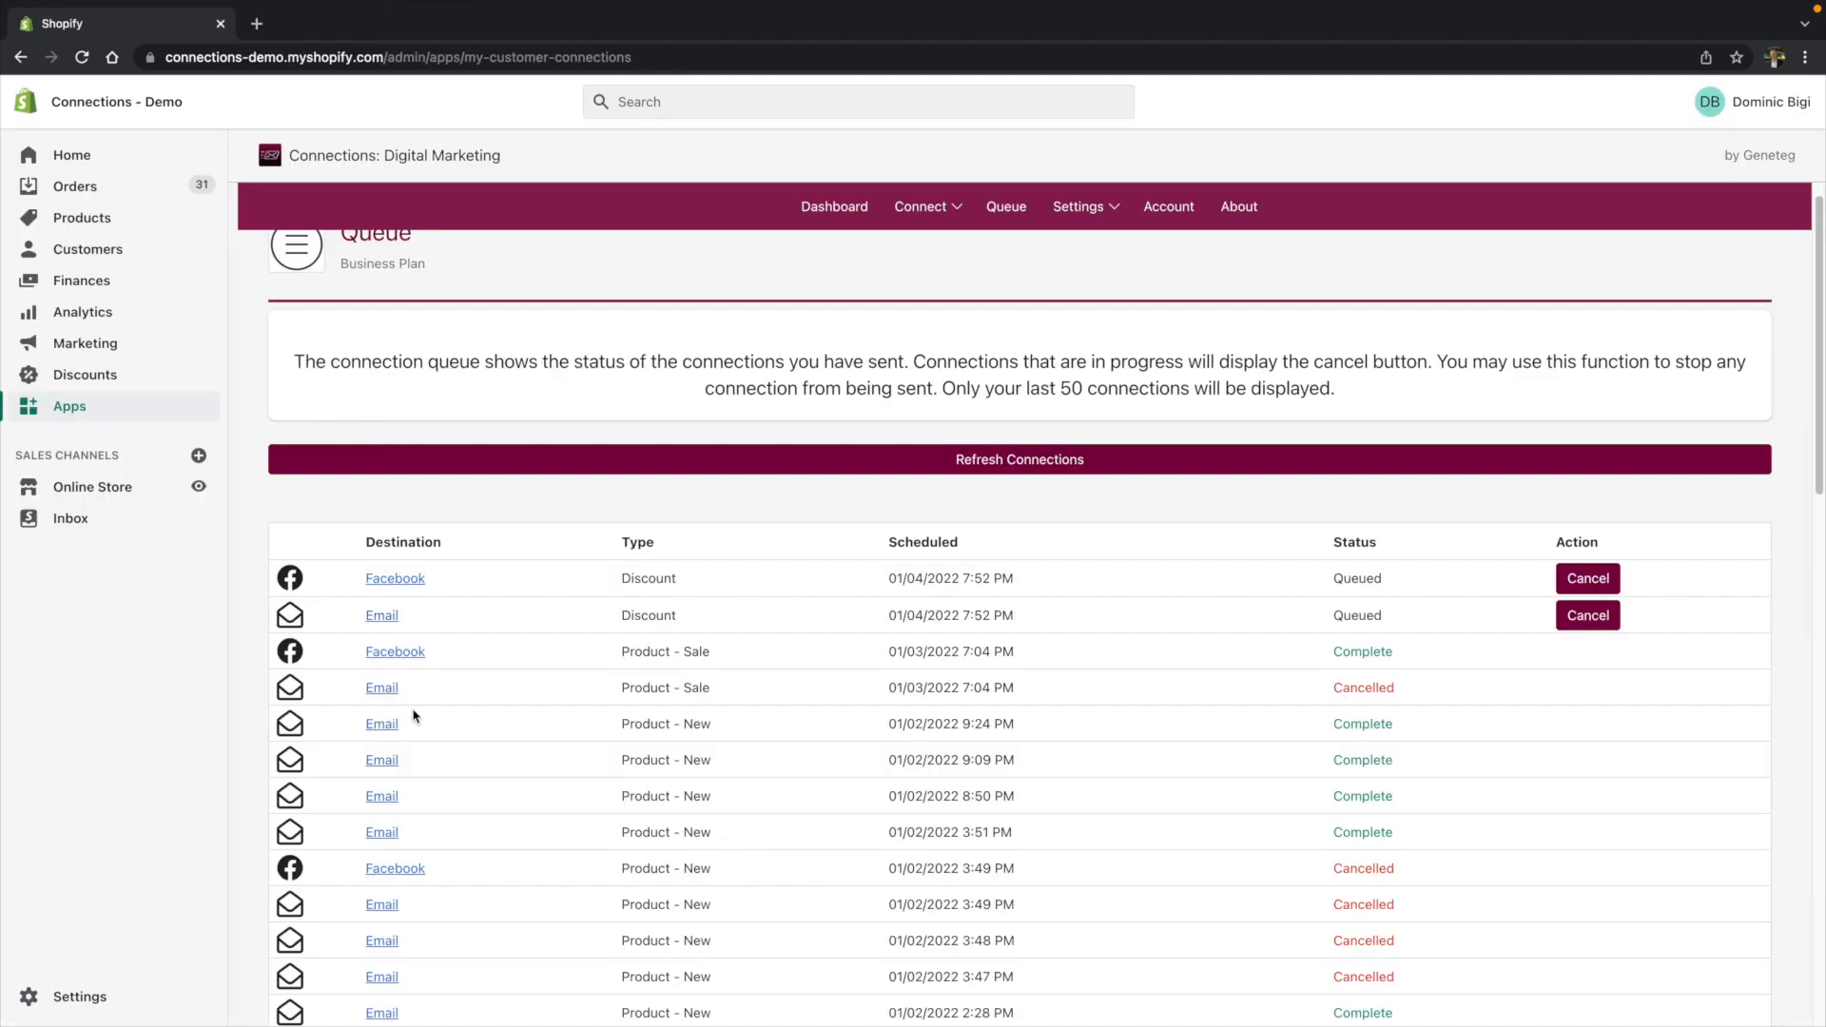
left_click(413, 580)
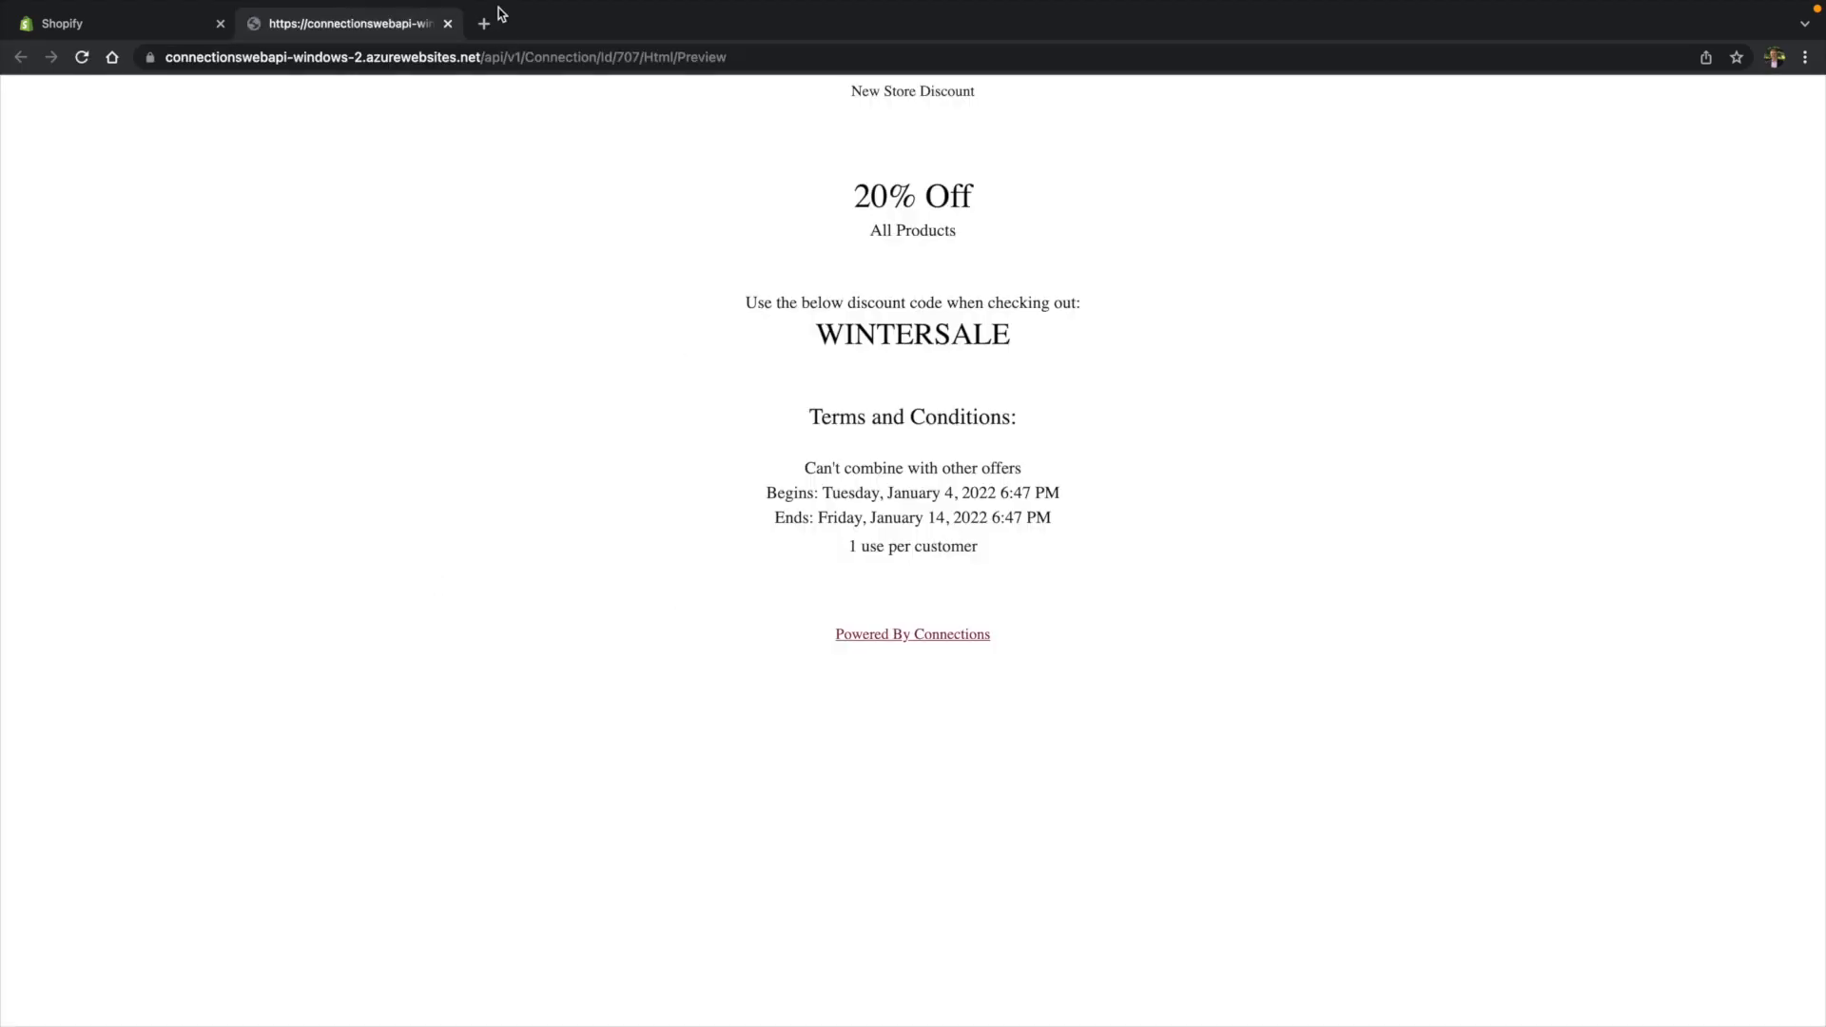
left_click(447, 25)
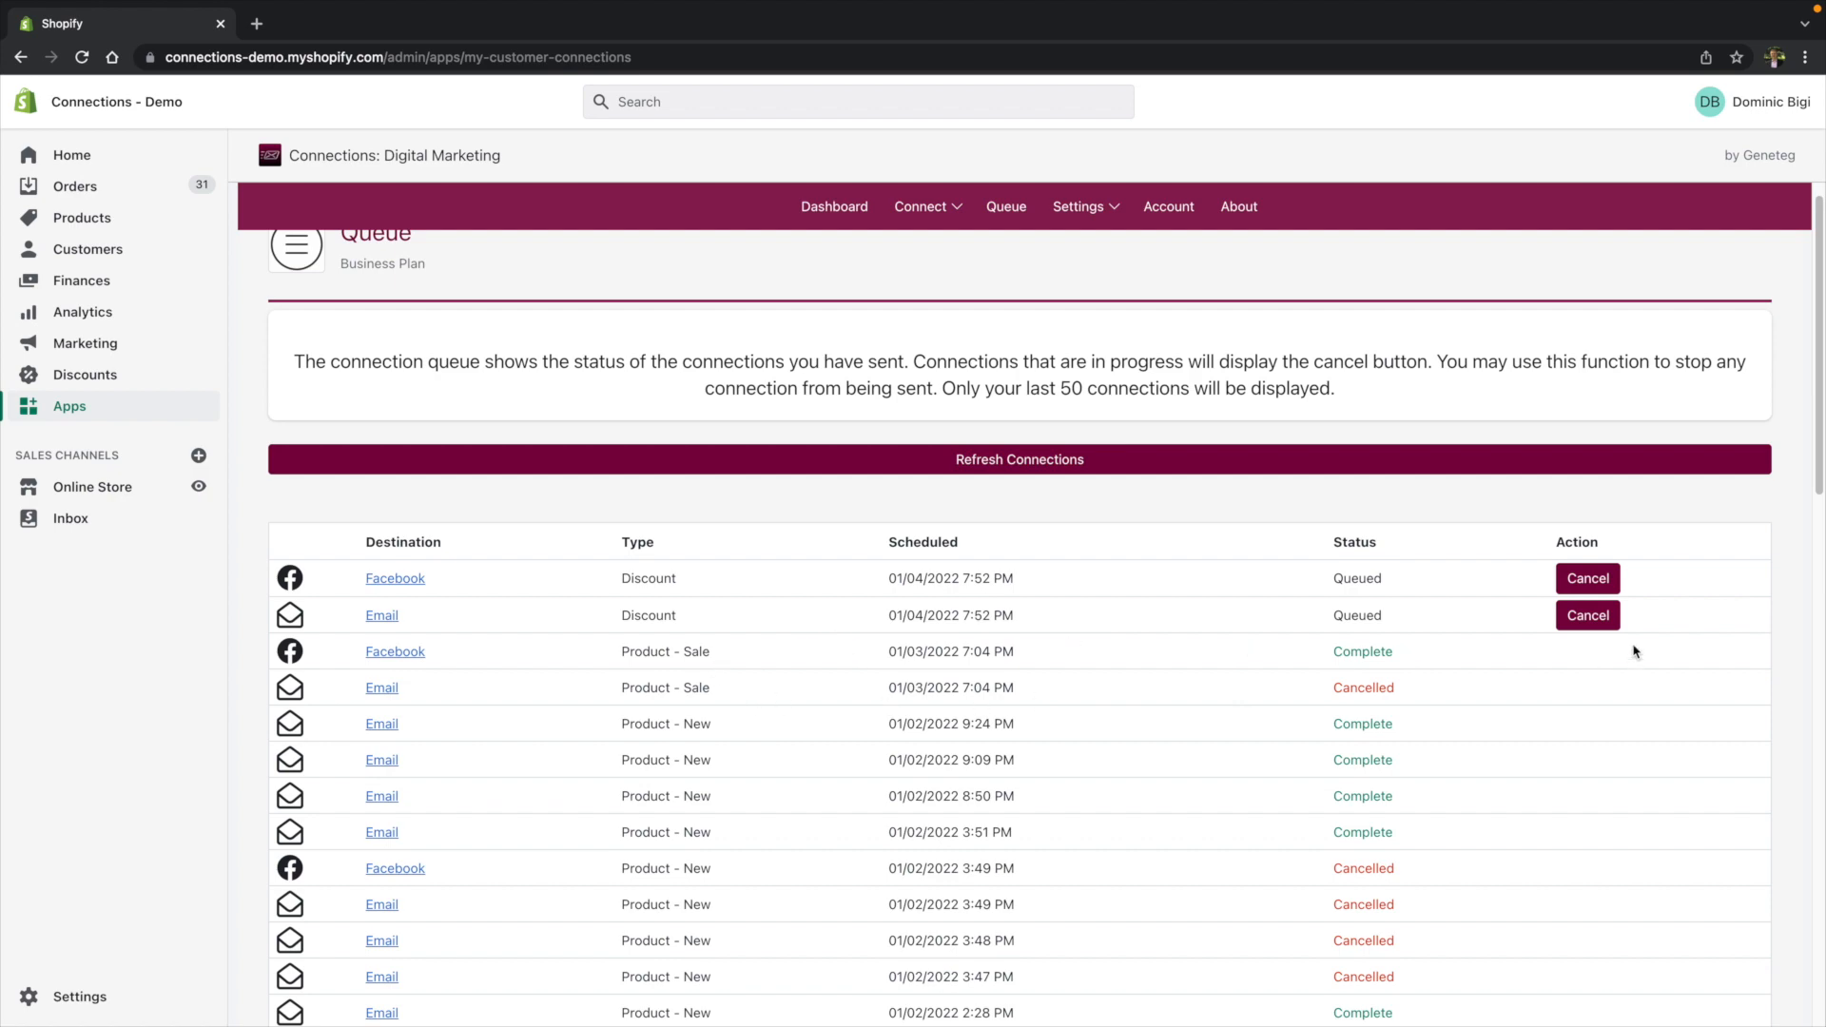
Cancel the queued email discount connection, confirm the cancellation, and refresh the connection queue
left_click(1598, 618)
left_click(1230, 658)
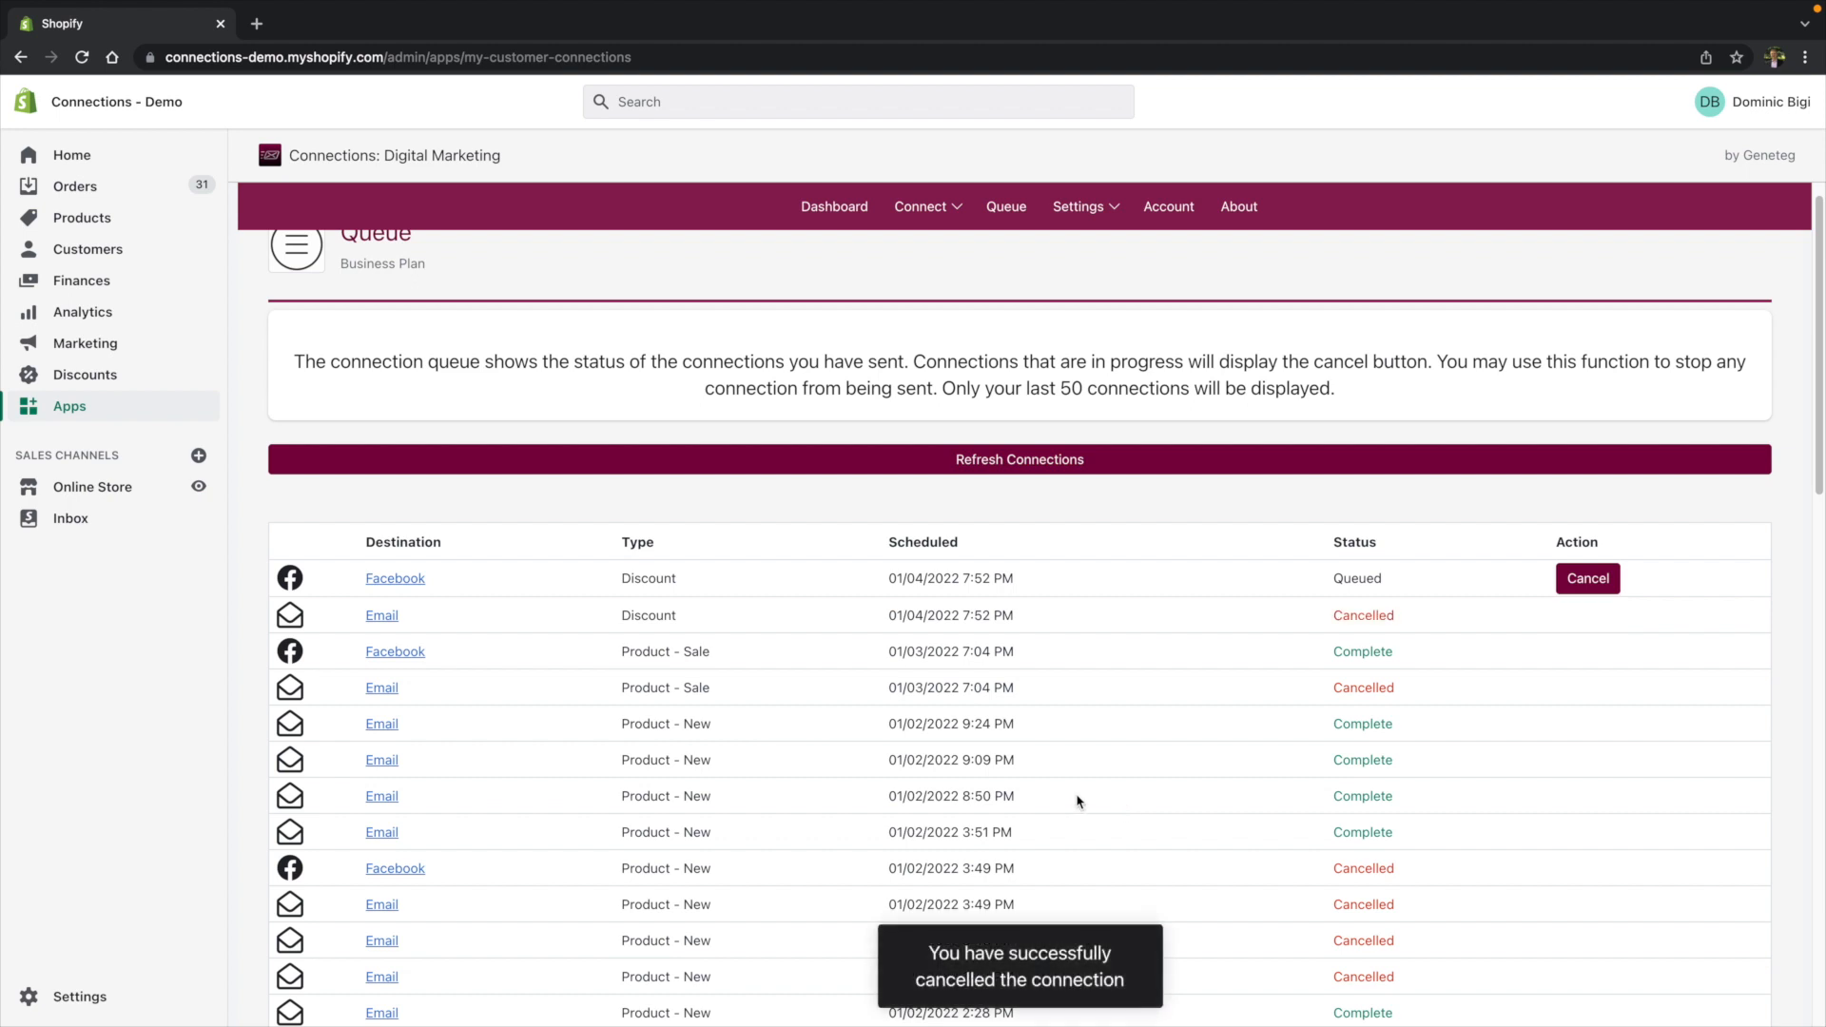
left_click(846, 460)
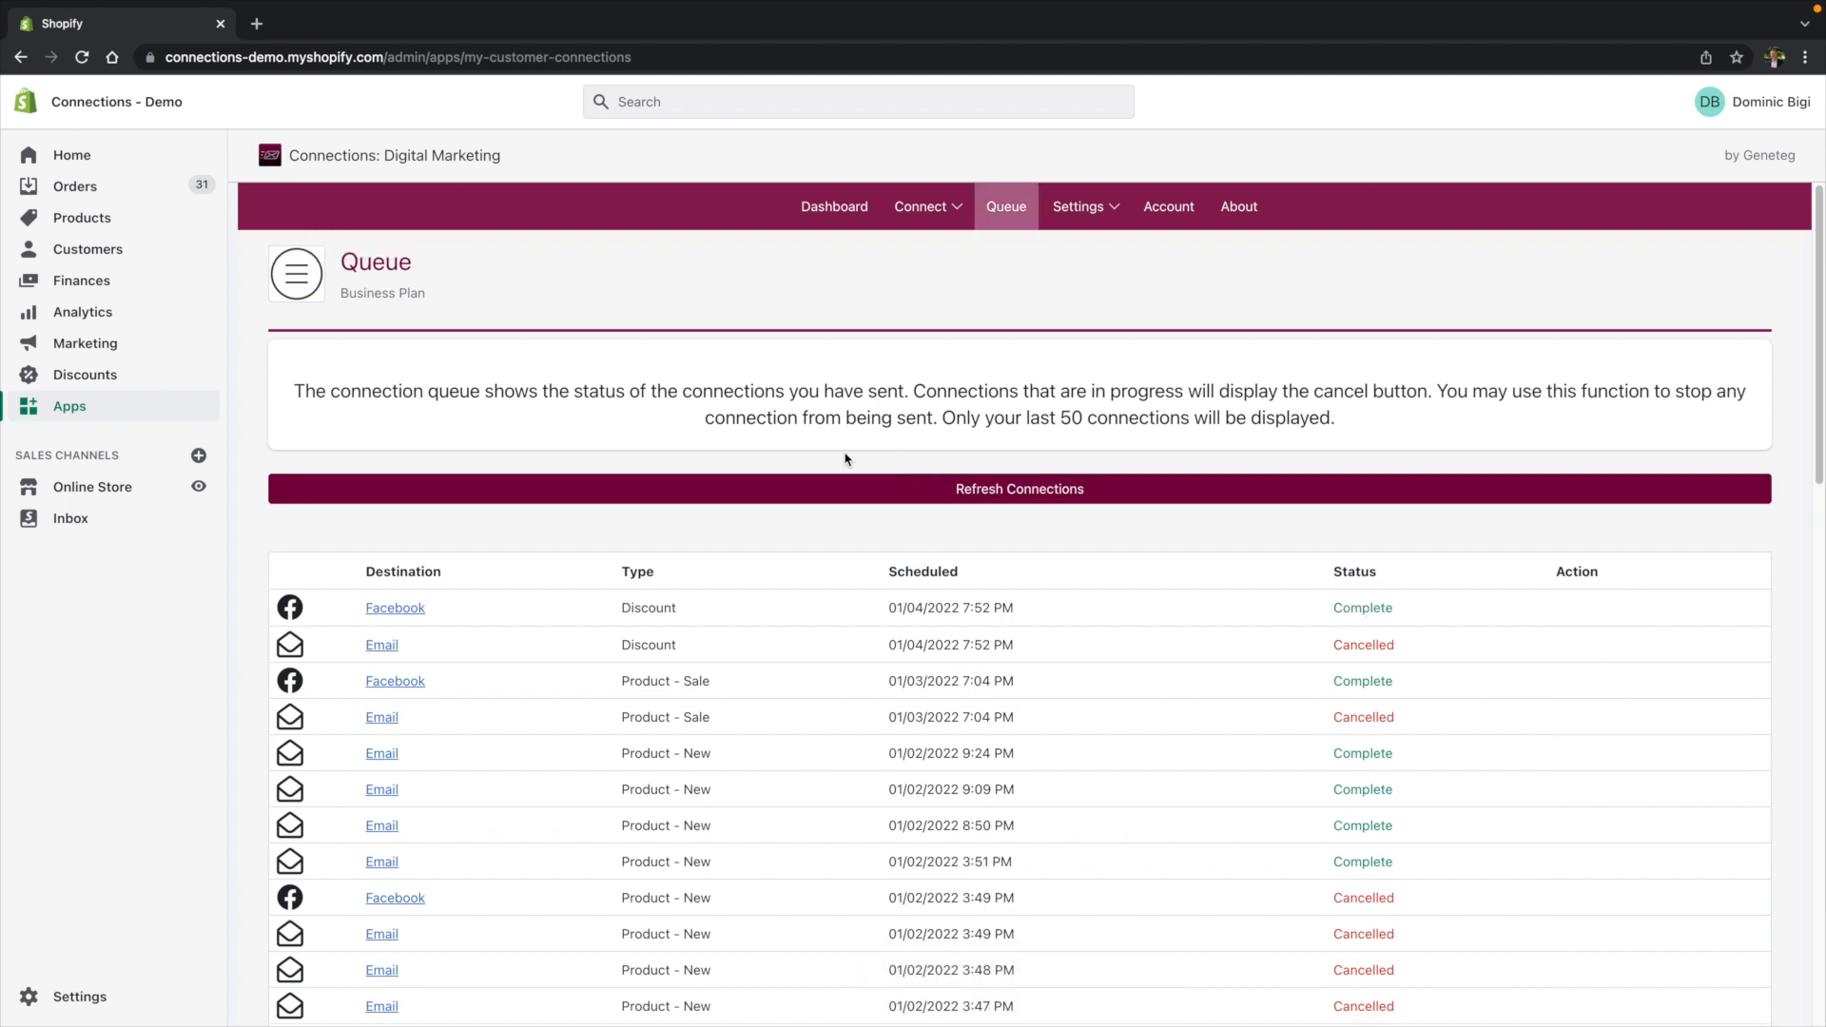